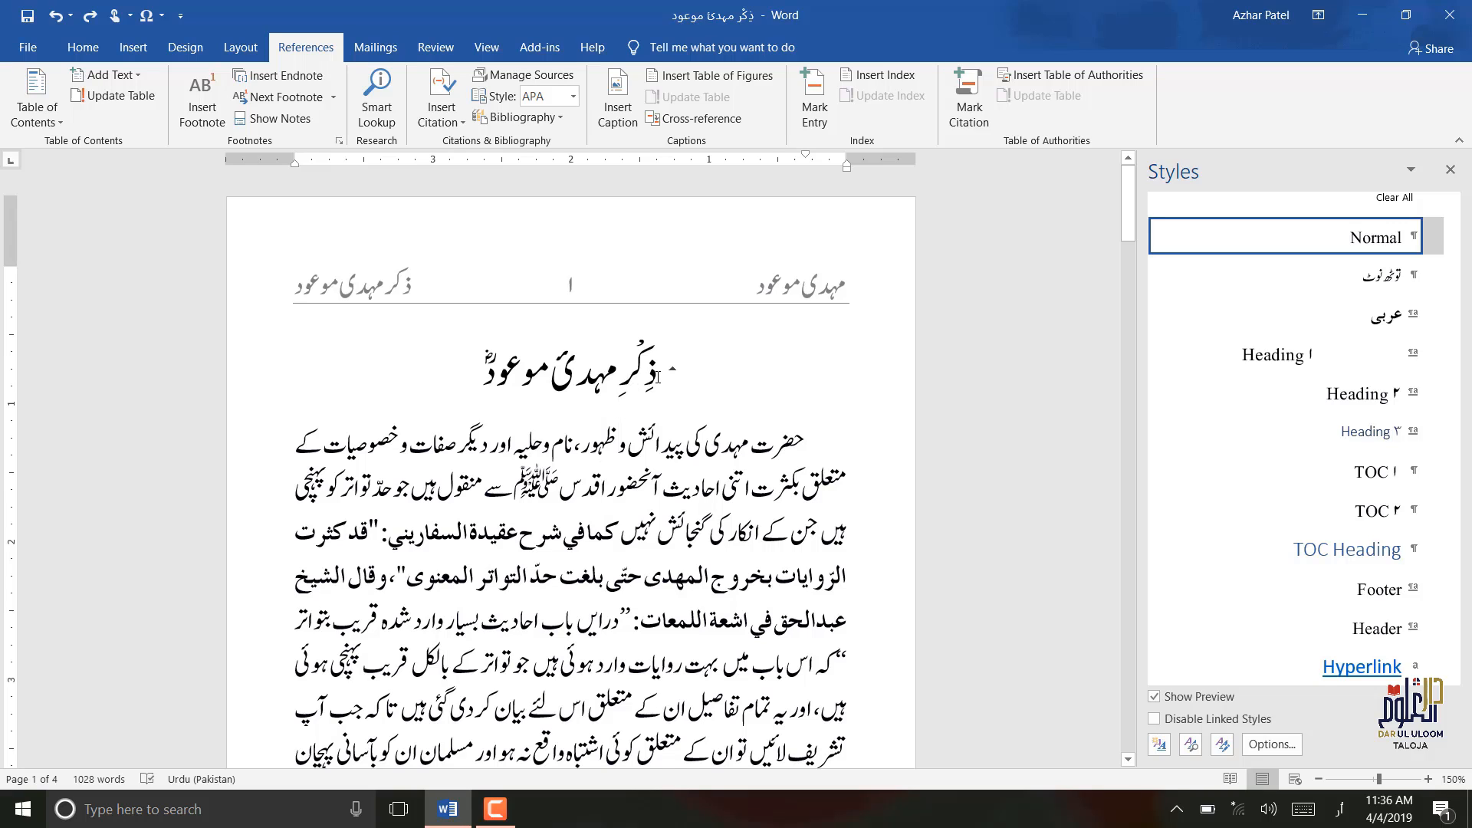
- Insert a Next Page section break before the main title to create a blank page at the document's start
click(657, 376)
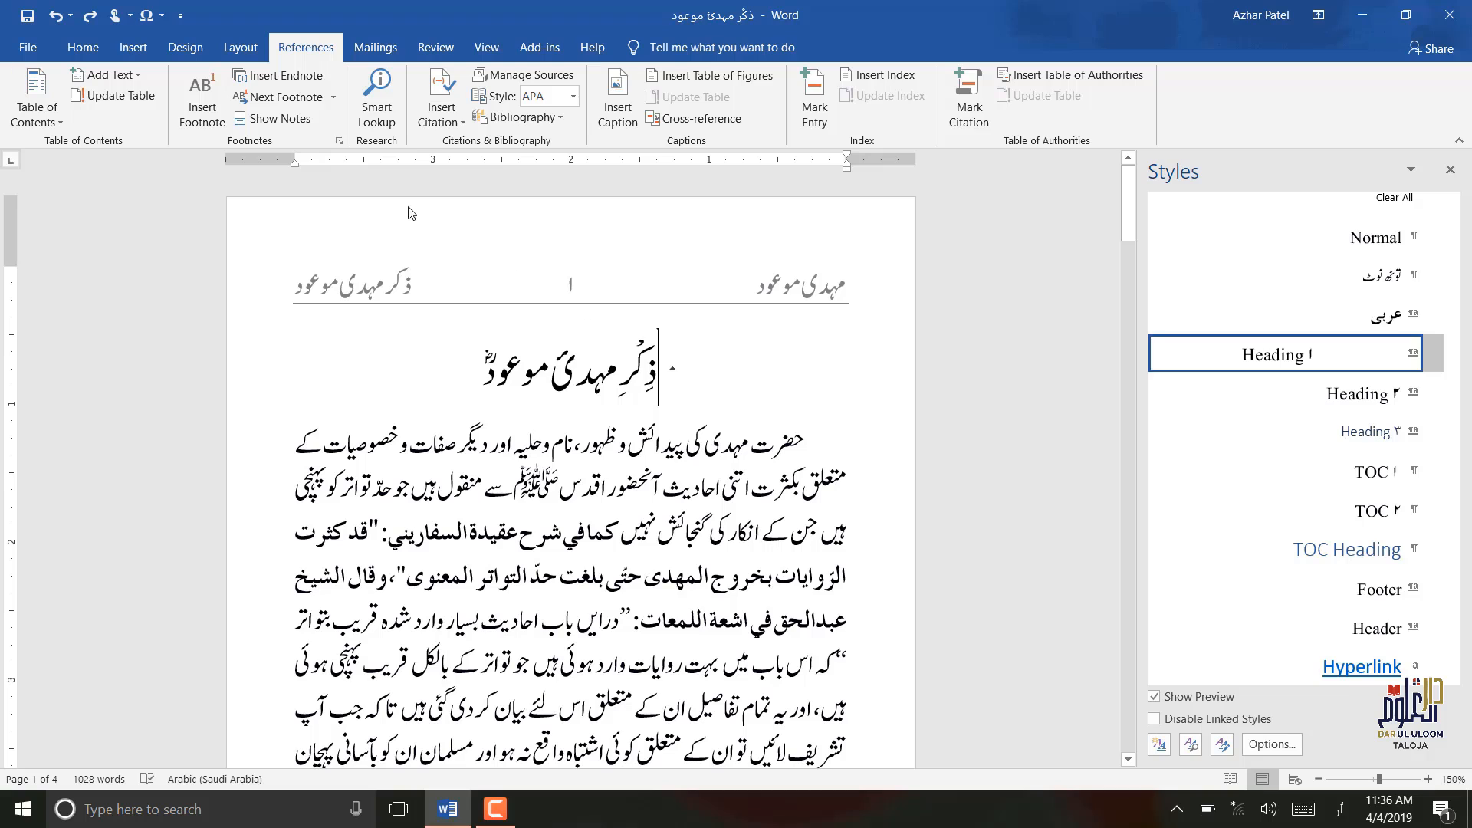
click(238, 48)
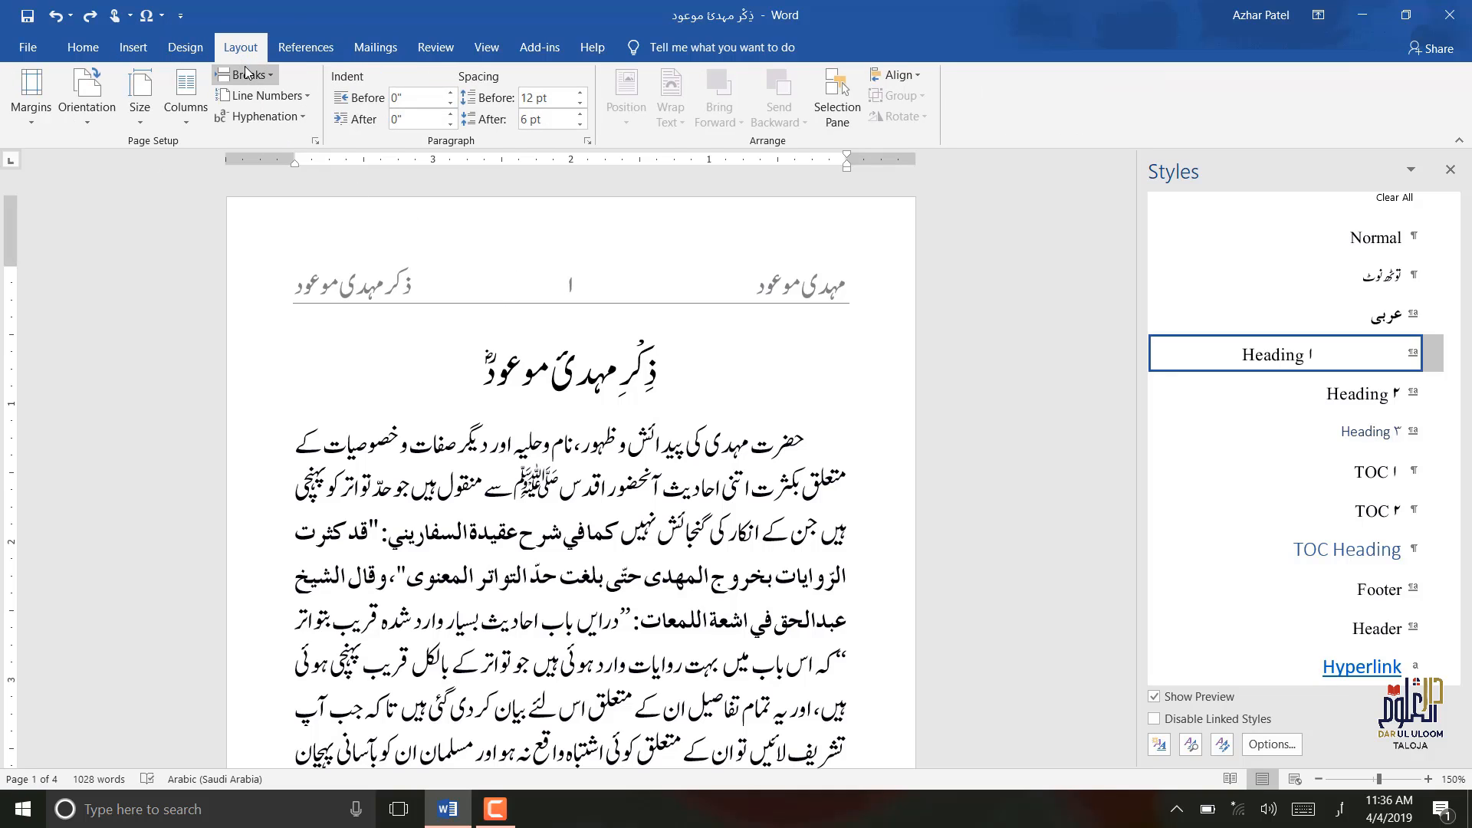
click(246, 73)
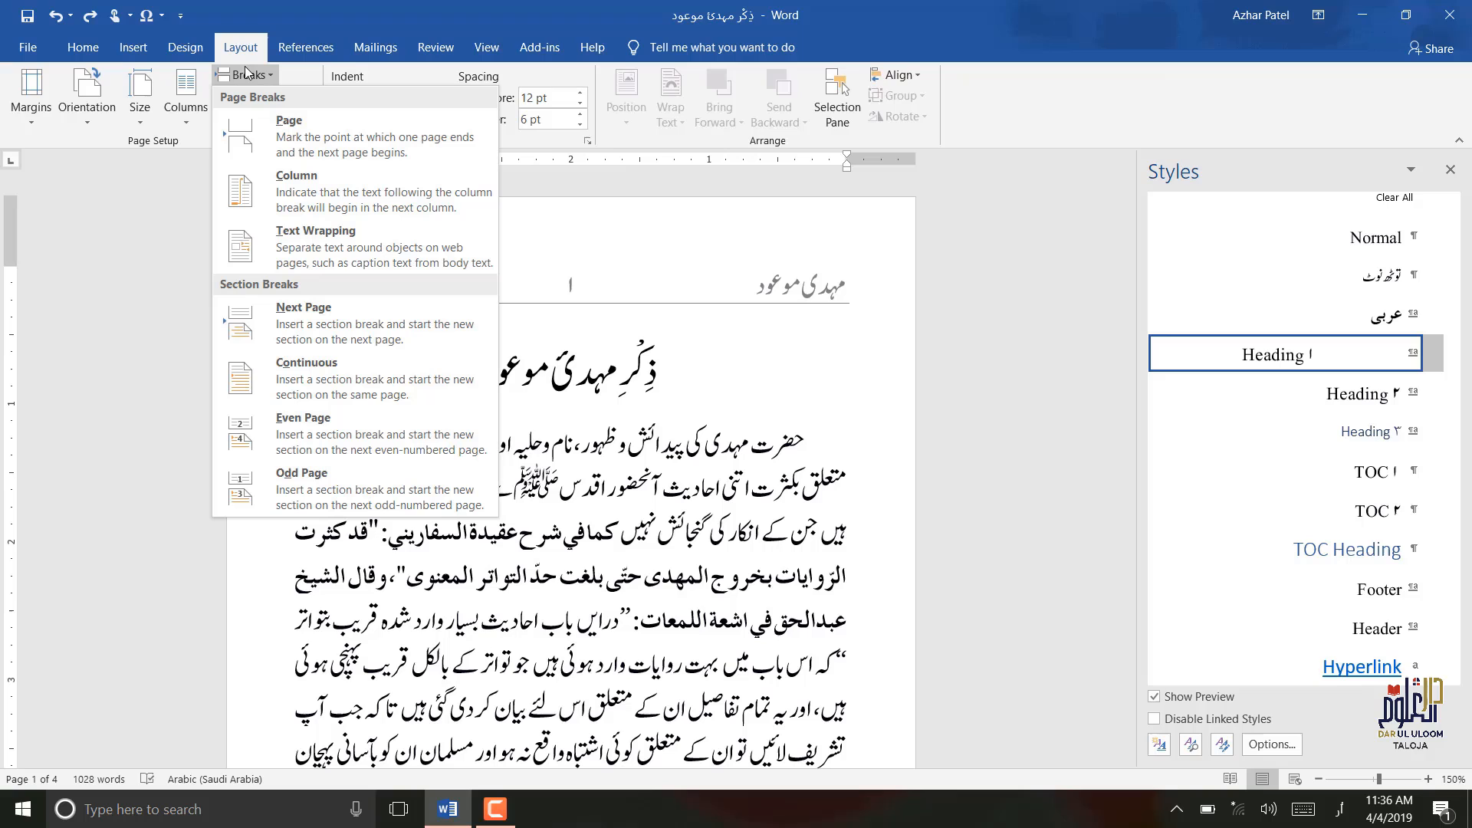
click(314, 333)
scroll(630, 668, down, 3)
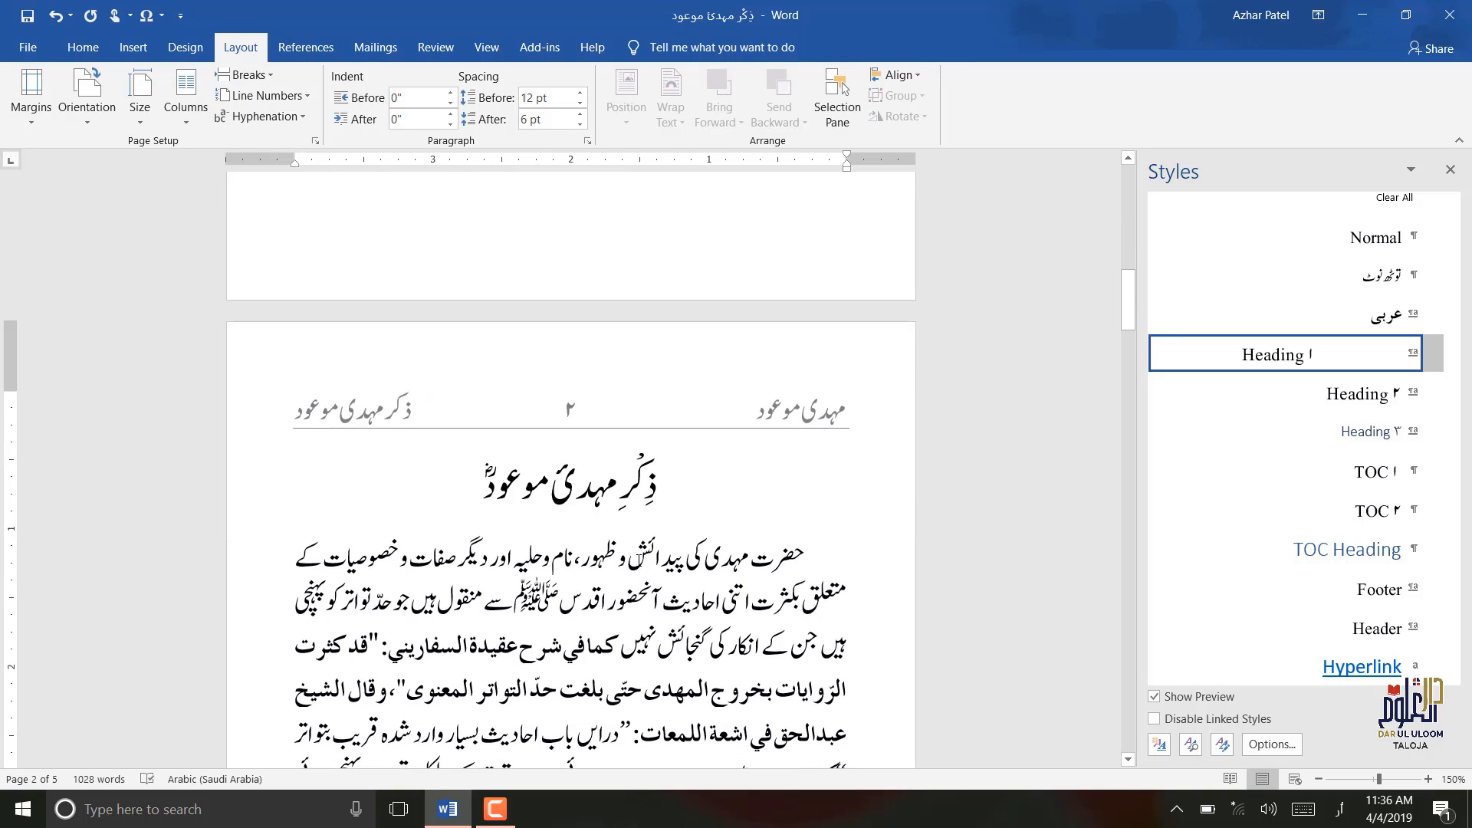
scroll(628, 506, up, 15)
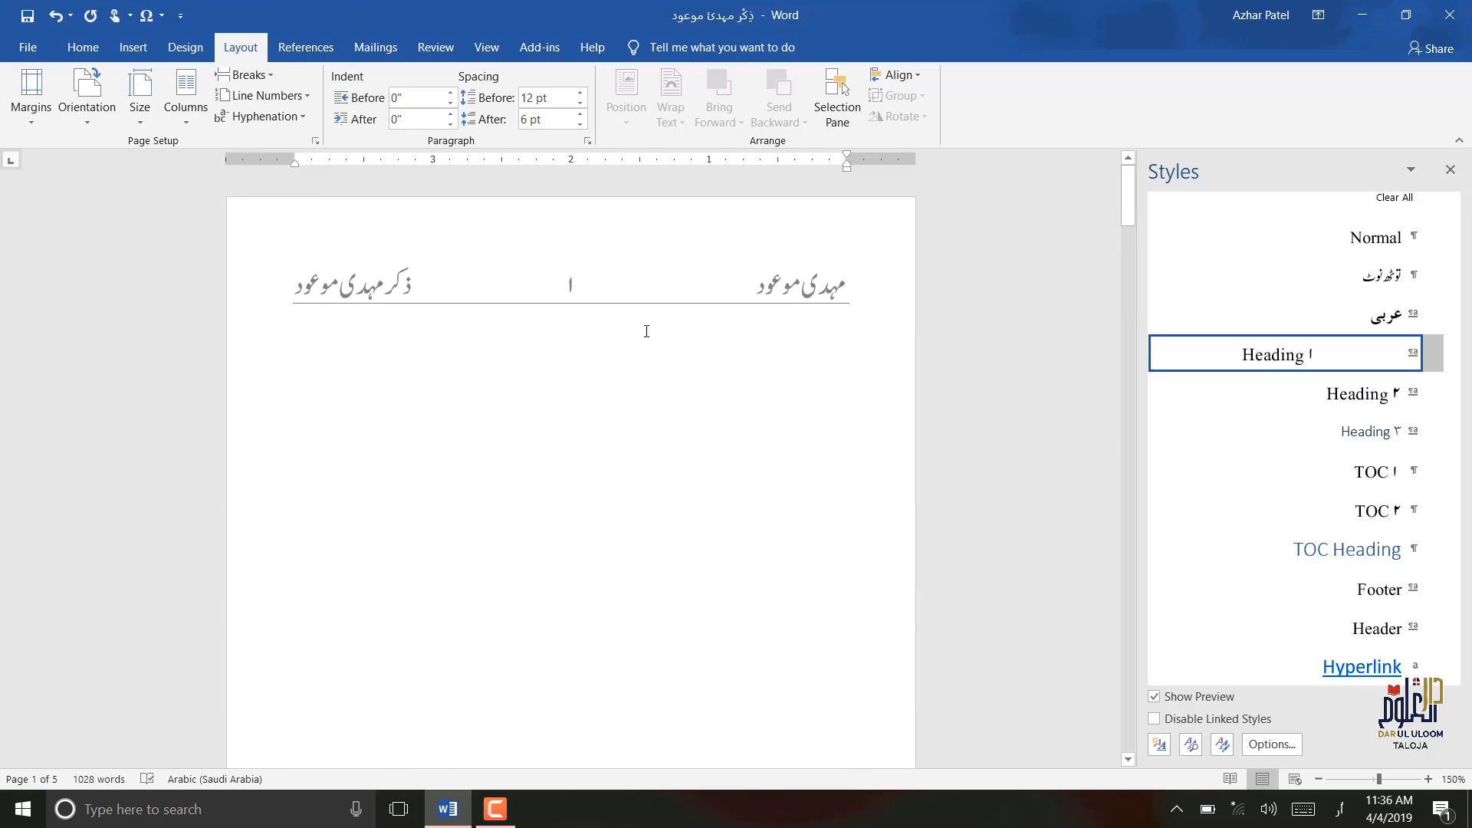
- Copy the body text from the first paragraph to the end and paste it repeatedly at the document's end
scroll(666, 418, down, 20)
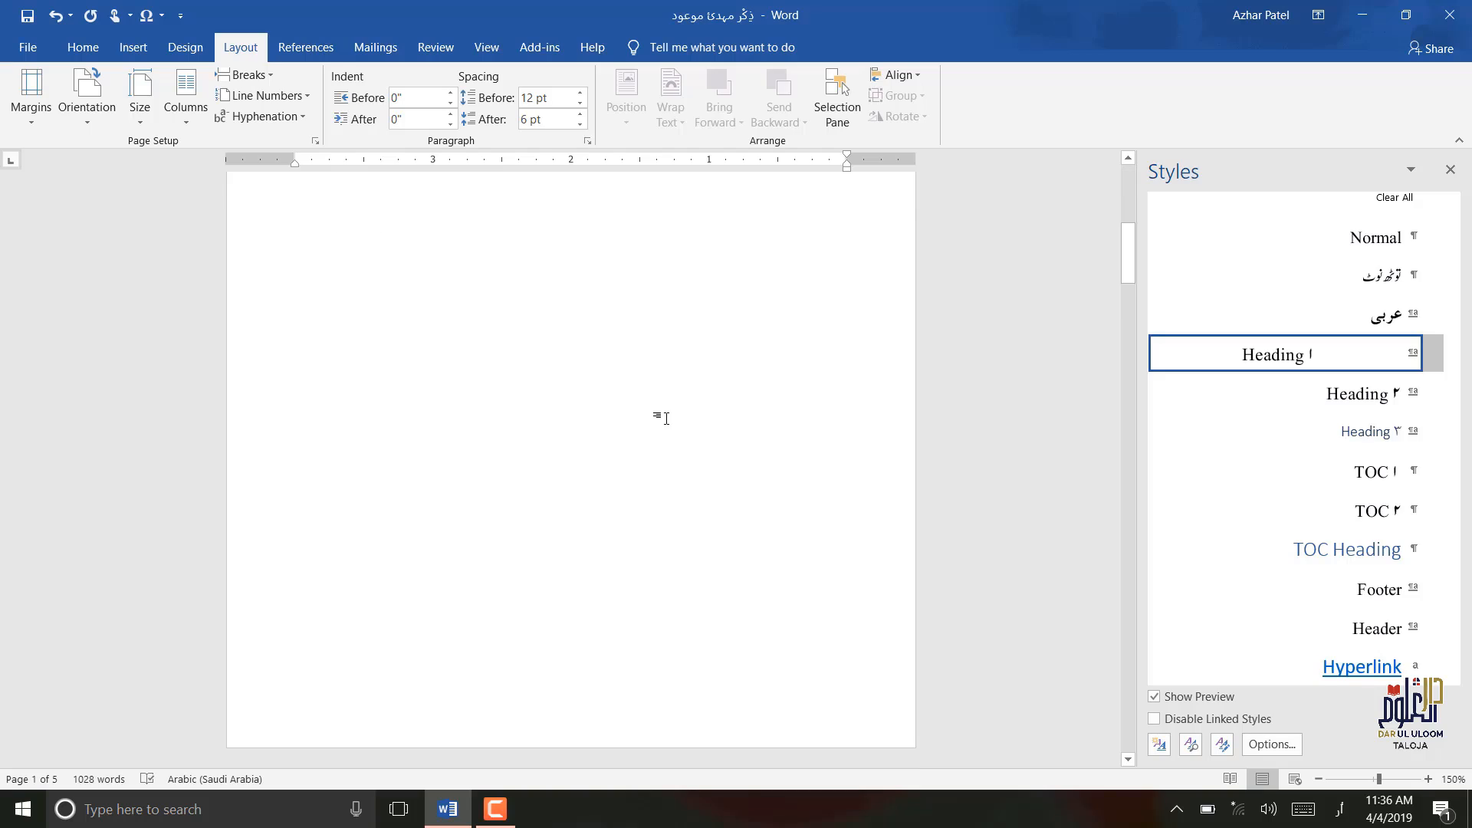
scroll(668, 419, down, 15)
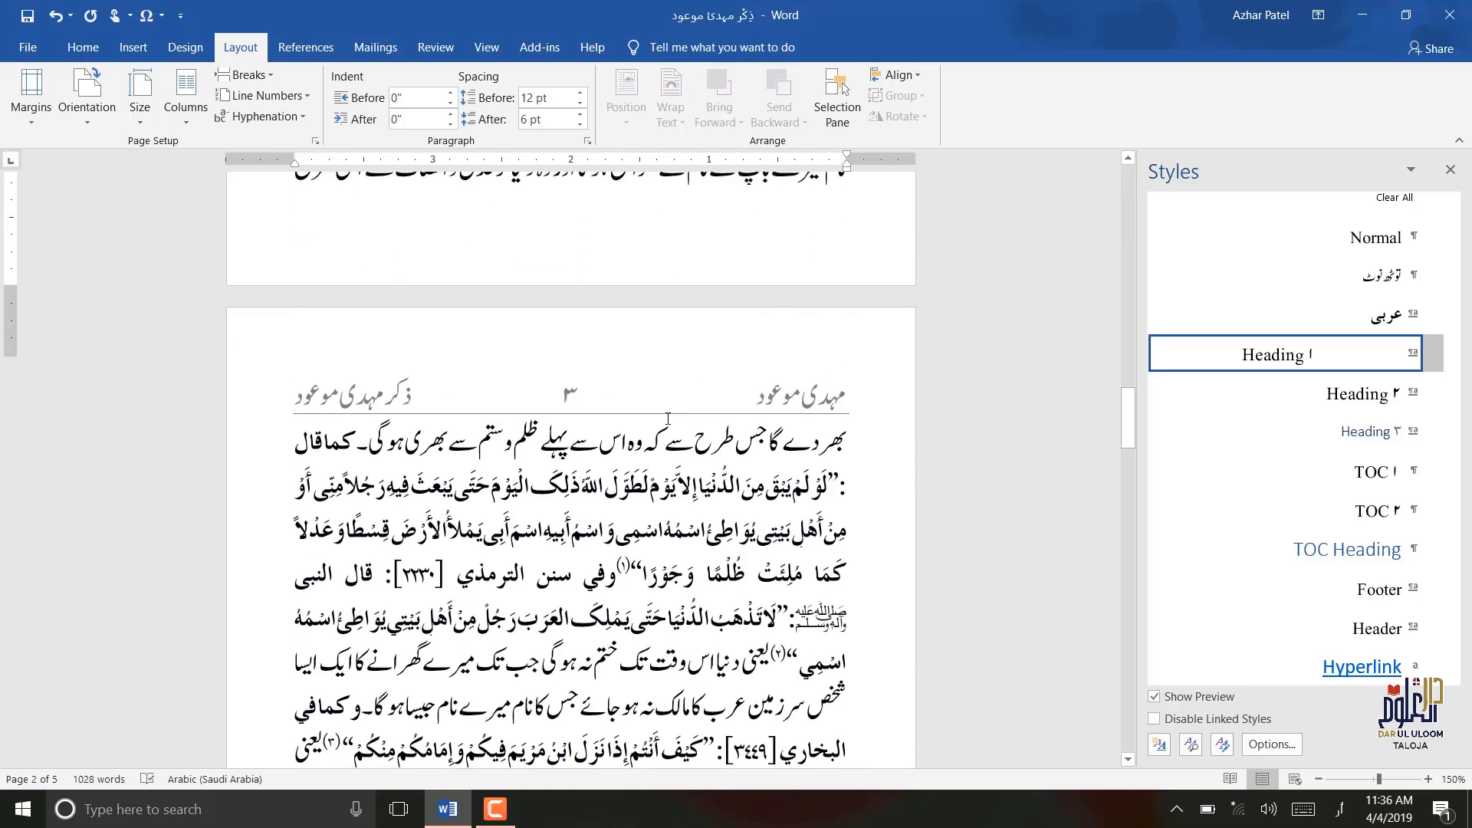
scroll(668, 419, down, 12)
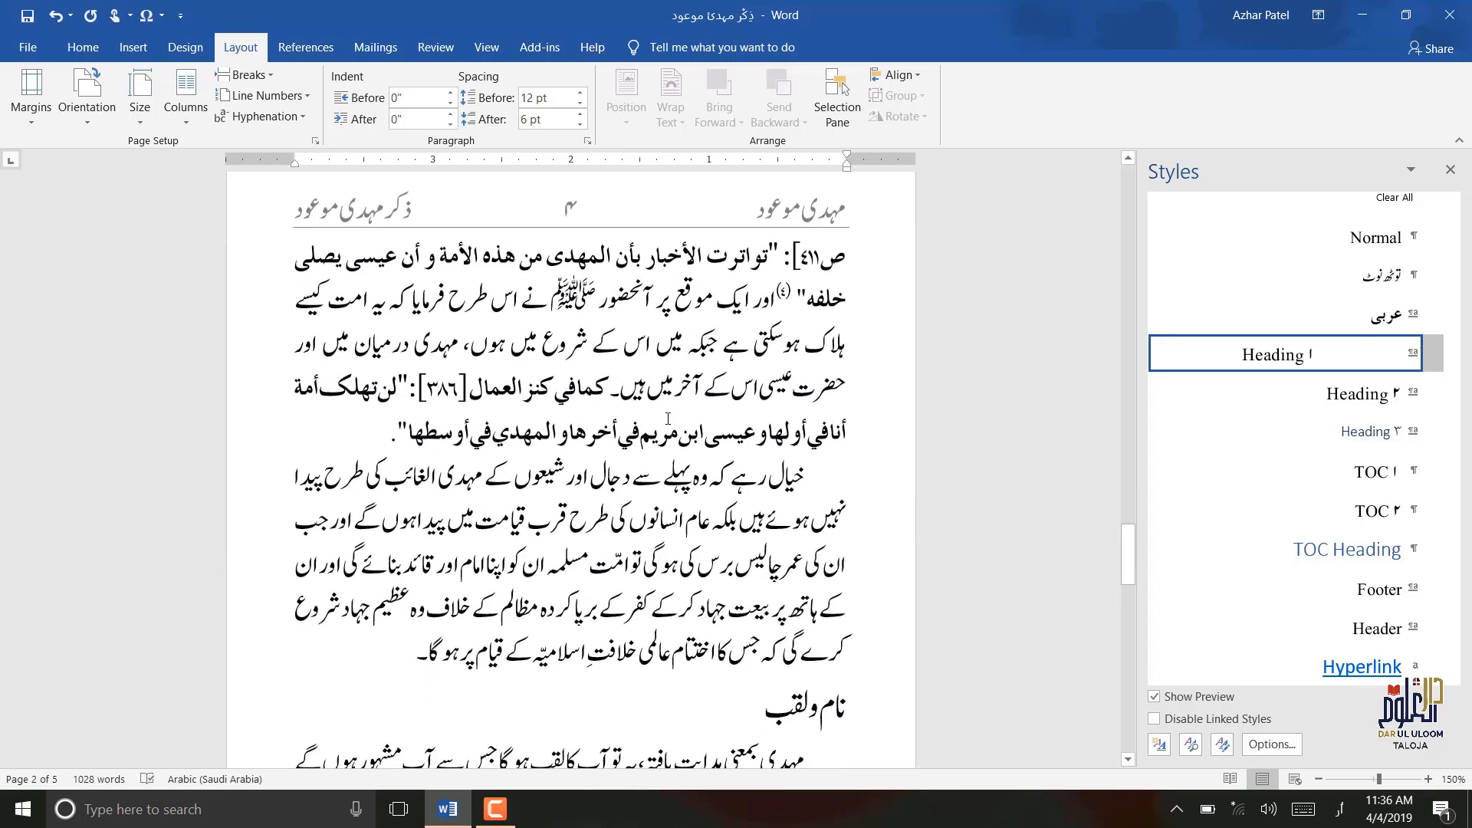
drag(852, 368, 429, 495)
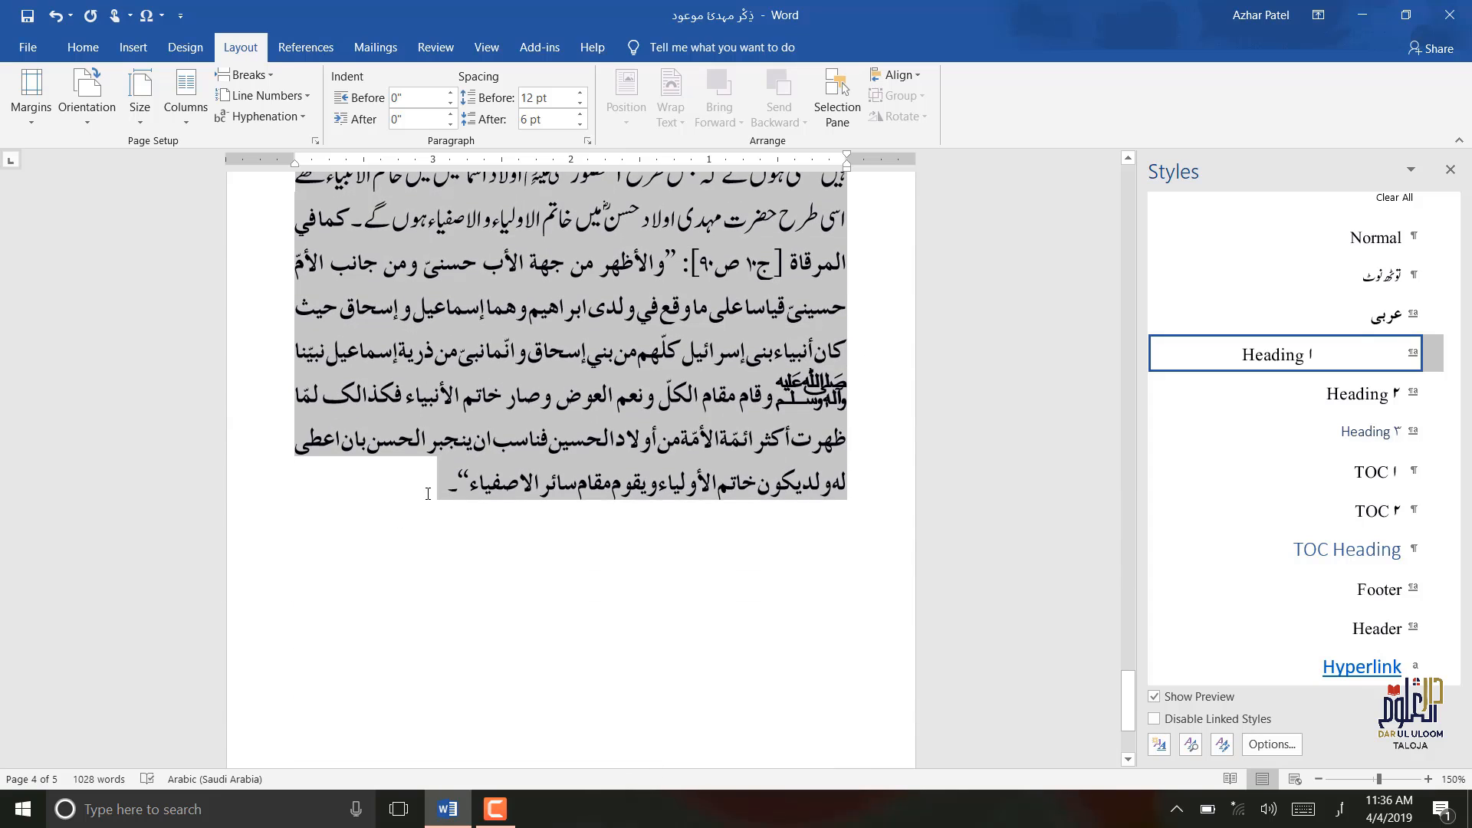
click(506, 526)
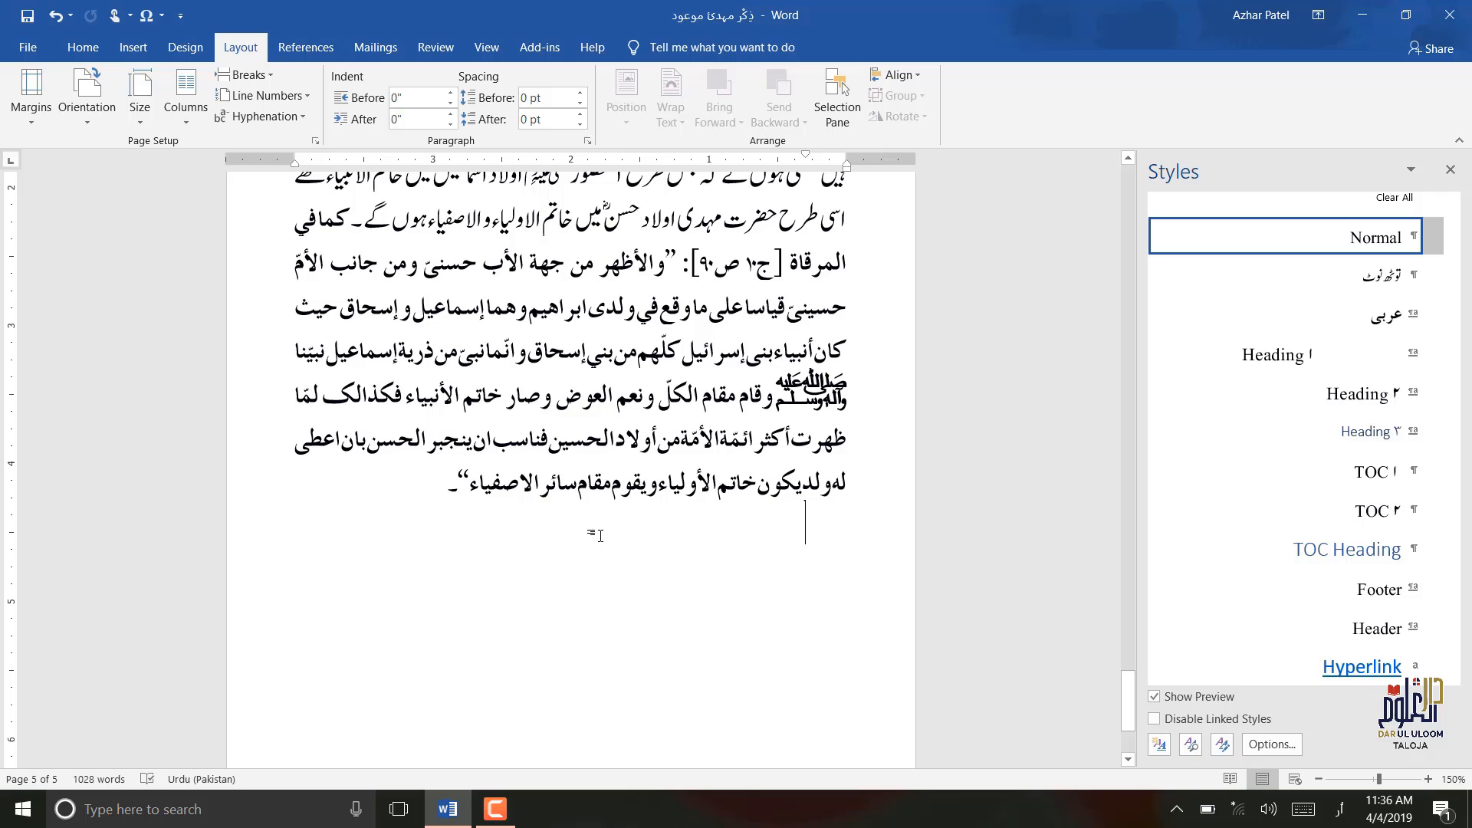
key(ctrl+v)
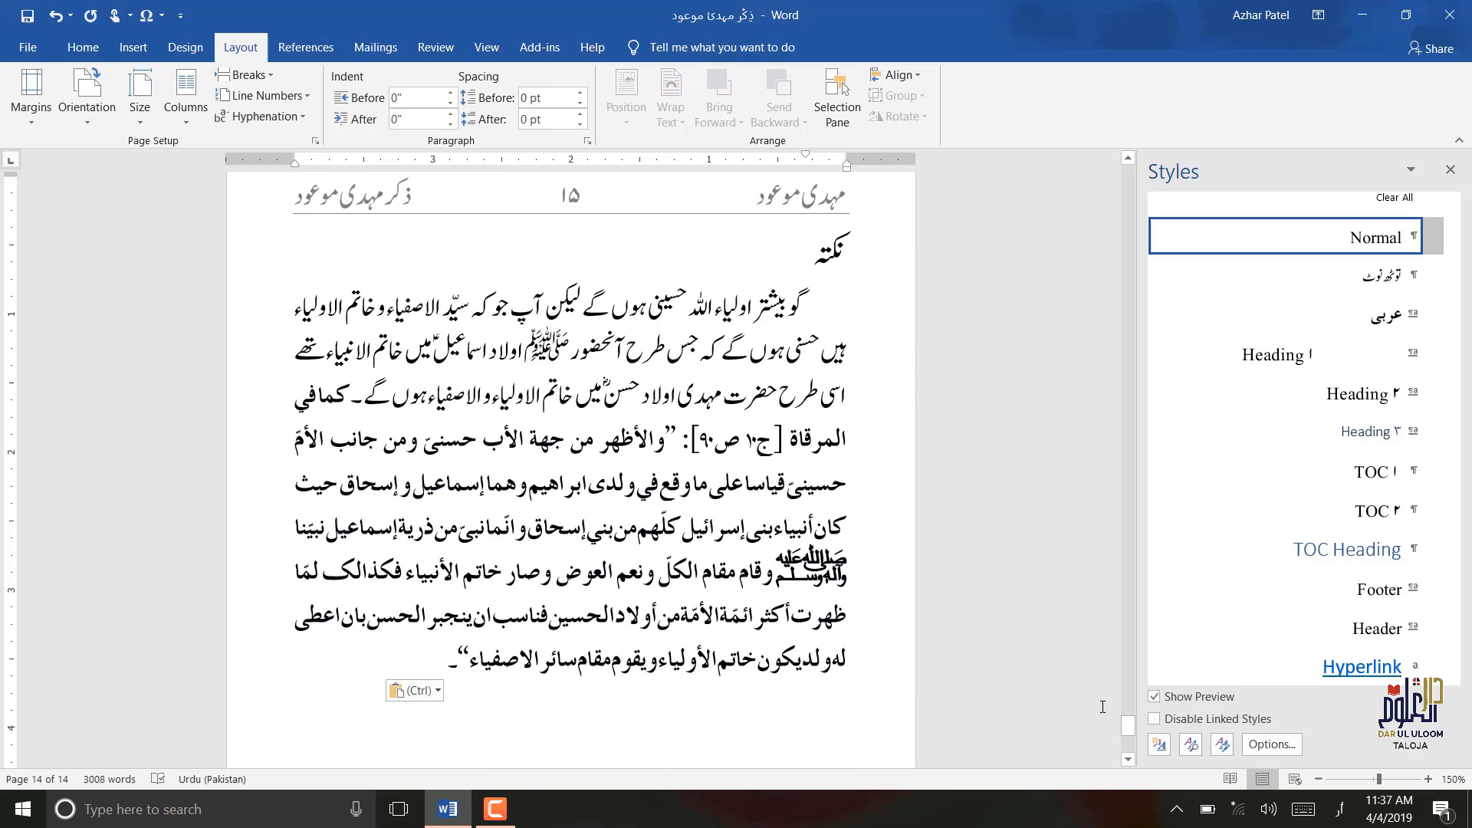
- Apply the Normal style to the empty paragraph on the blank first page
drag(1127, 727, 1122, 148)
click(663, 341)
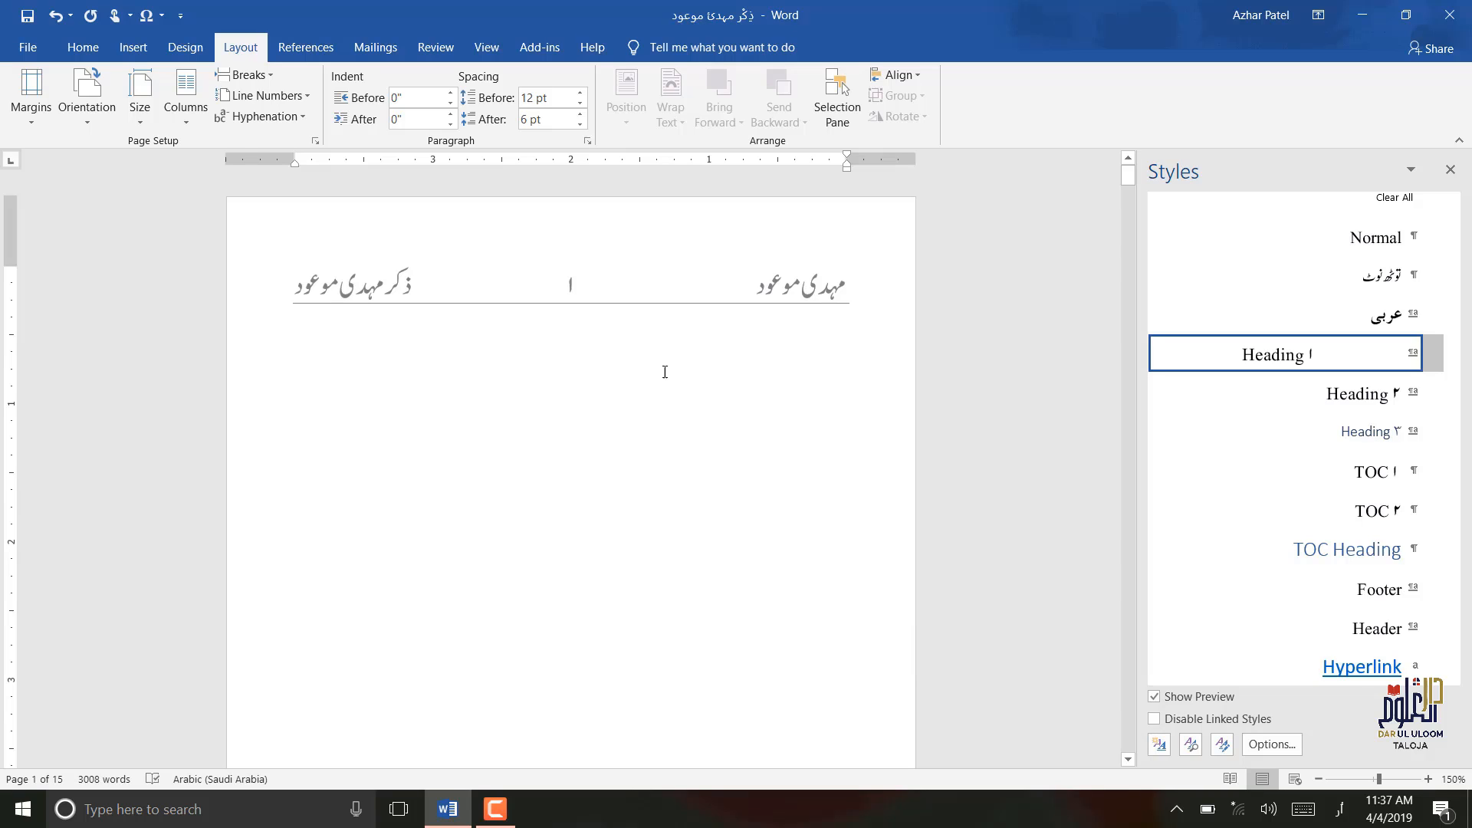
click(1272, 247)
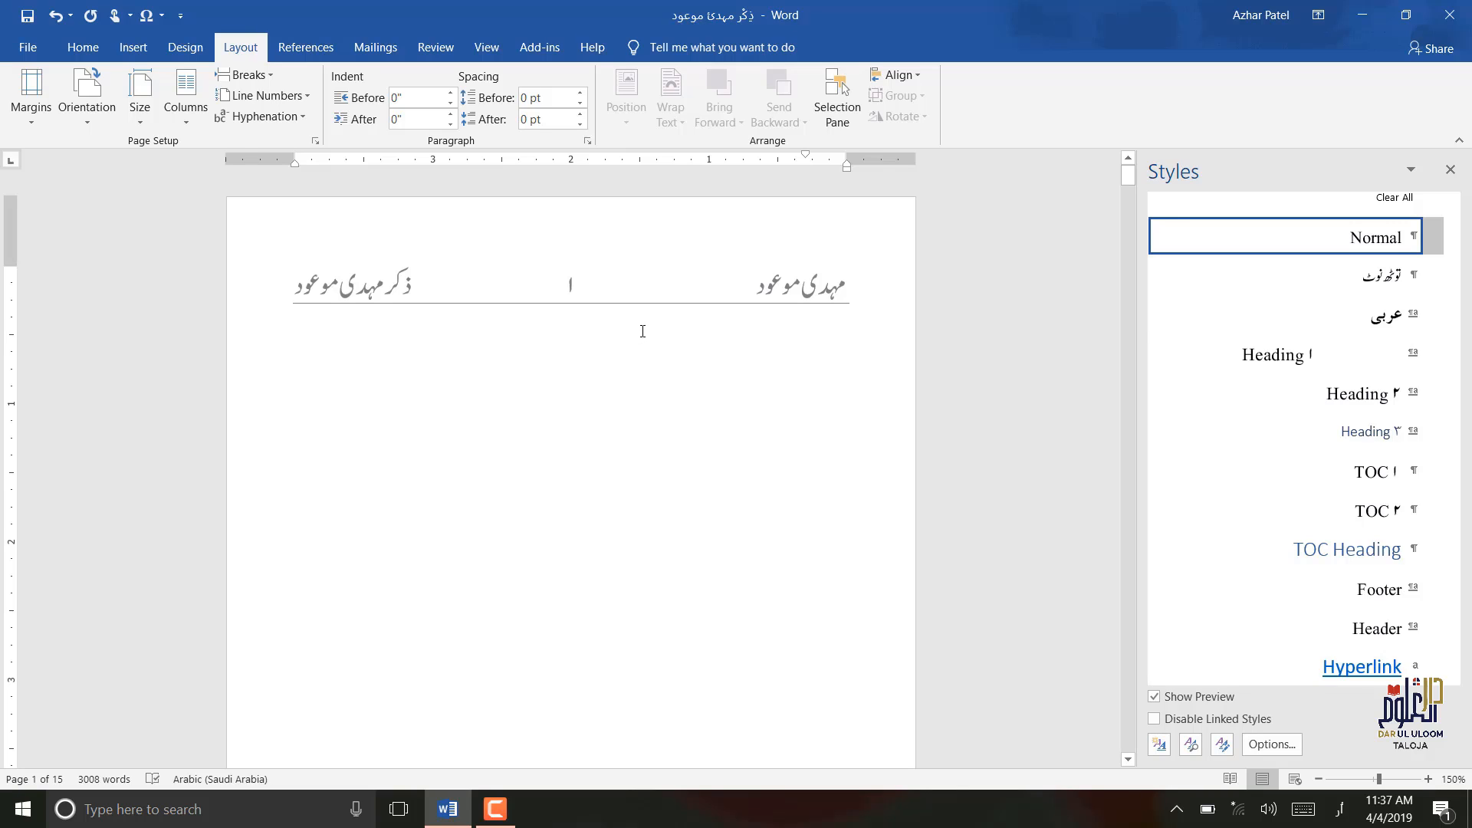
- Insert an Automatic Table 1 table of contents on the blank first page
click(306, 48)
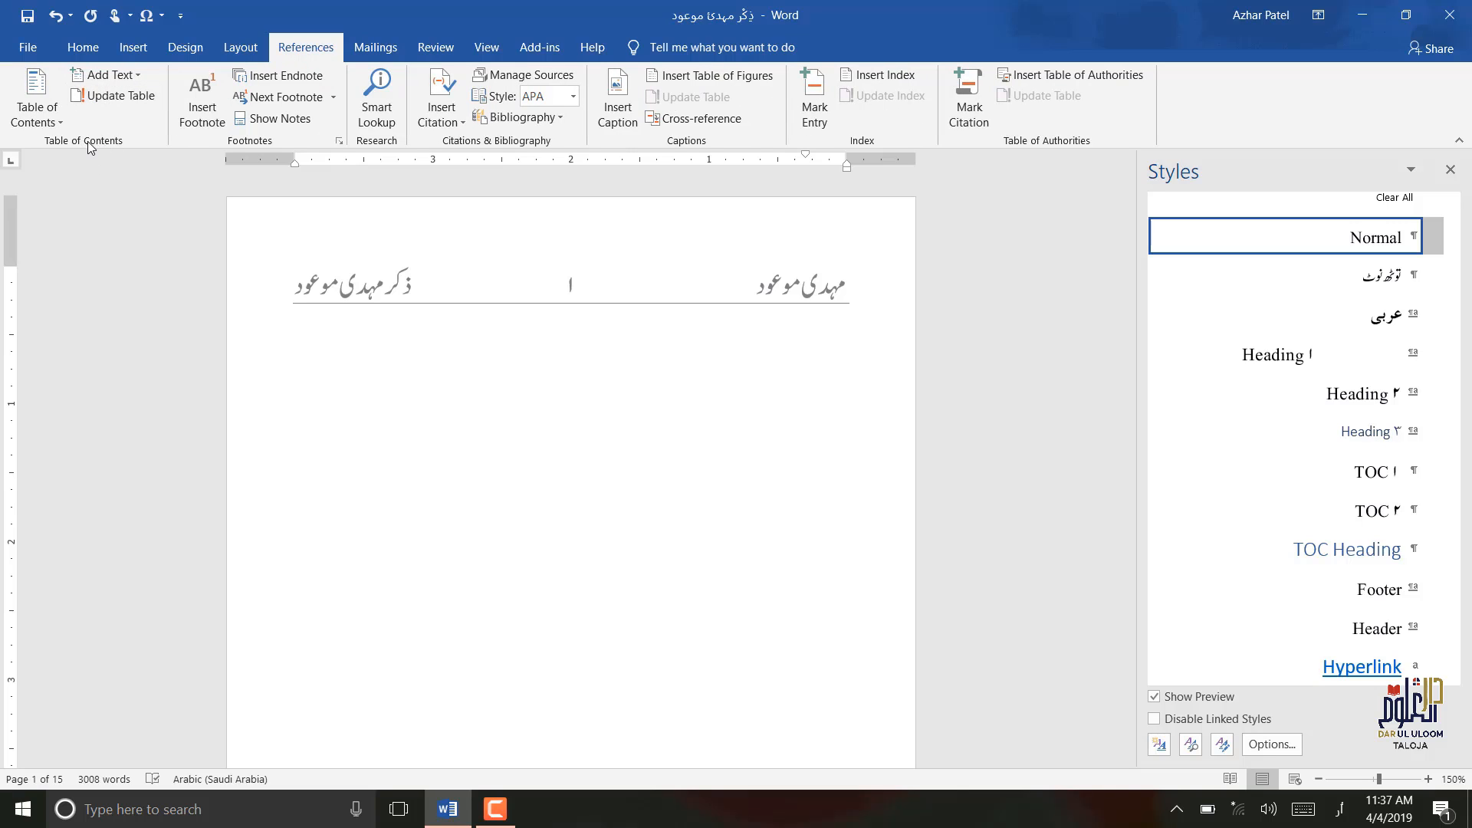
click(59, 123)
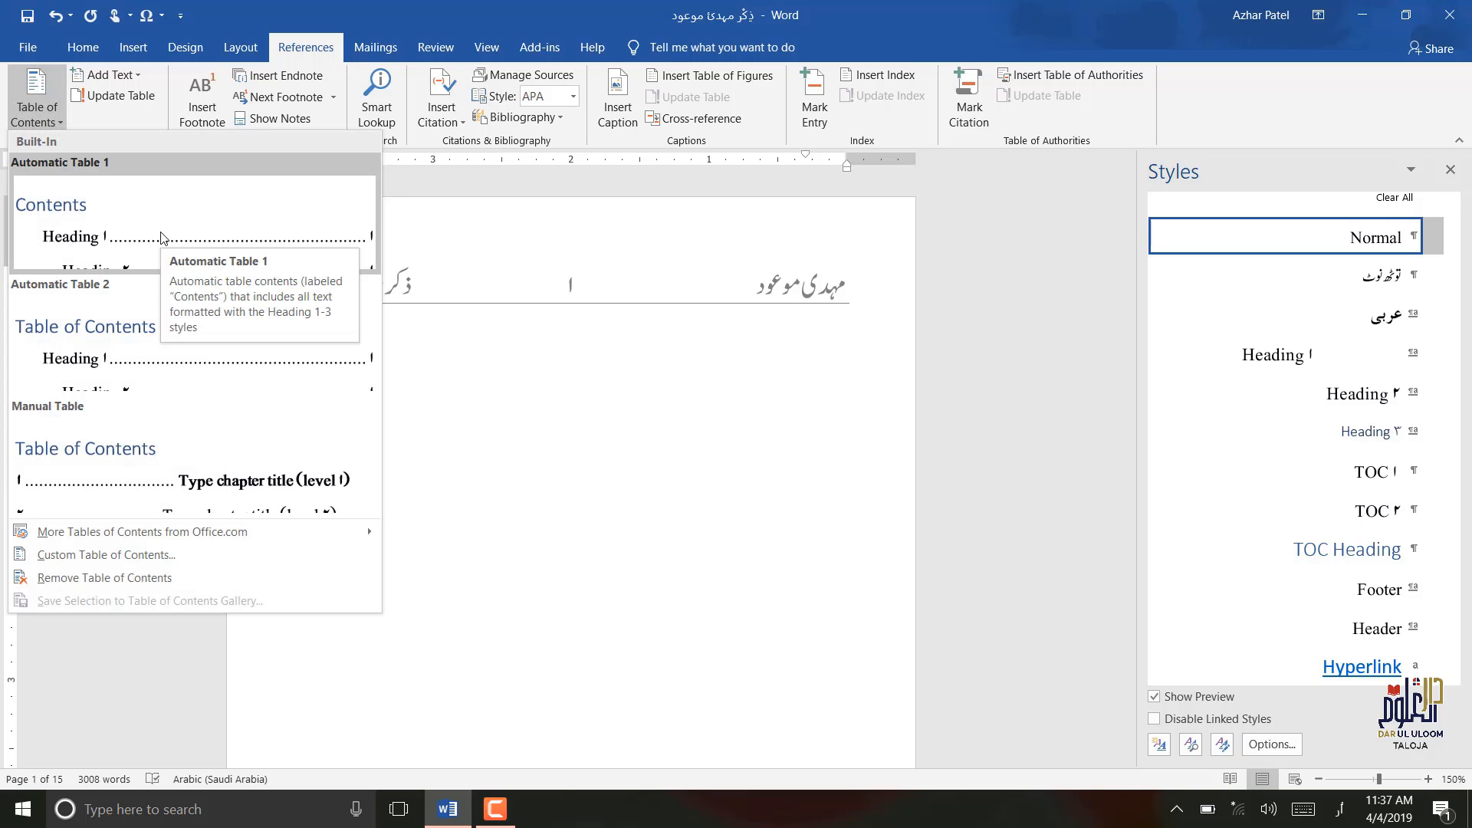
click(162, 241)
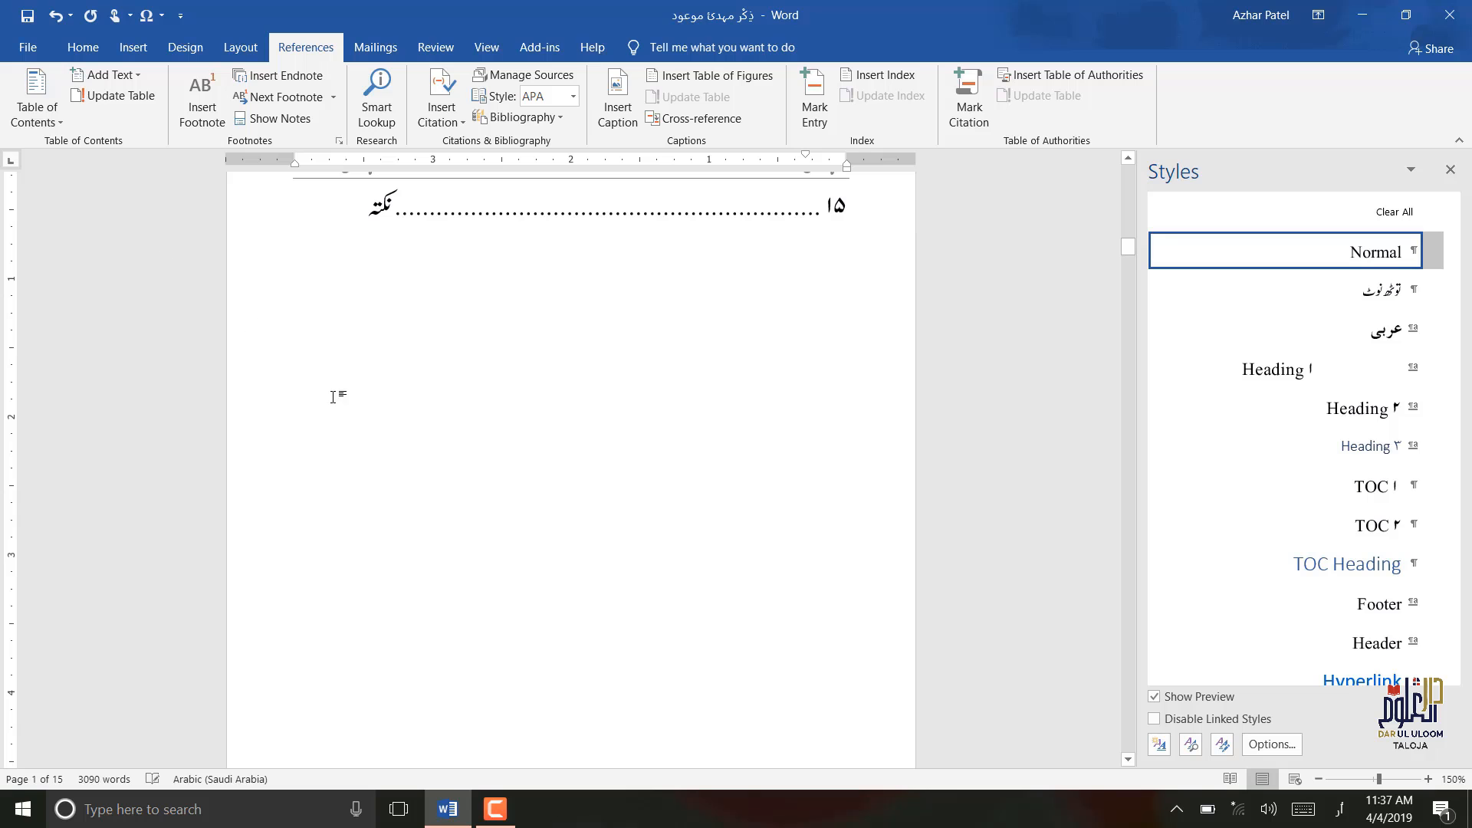
scroll(383, 444, up, 5)
scroll(383, 444, up, 3)
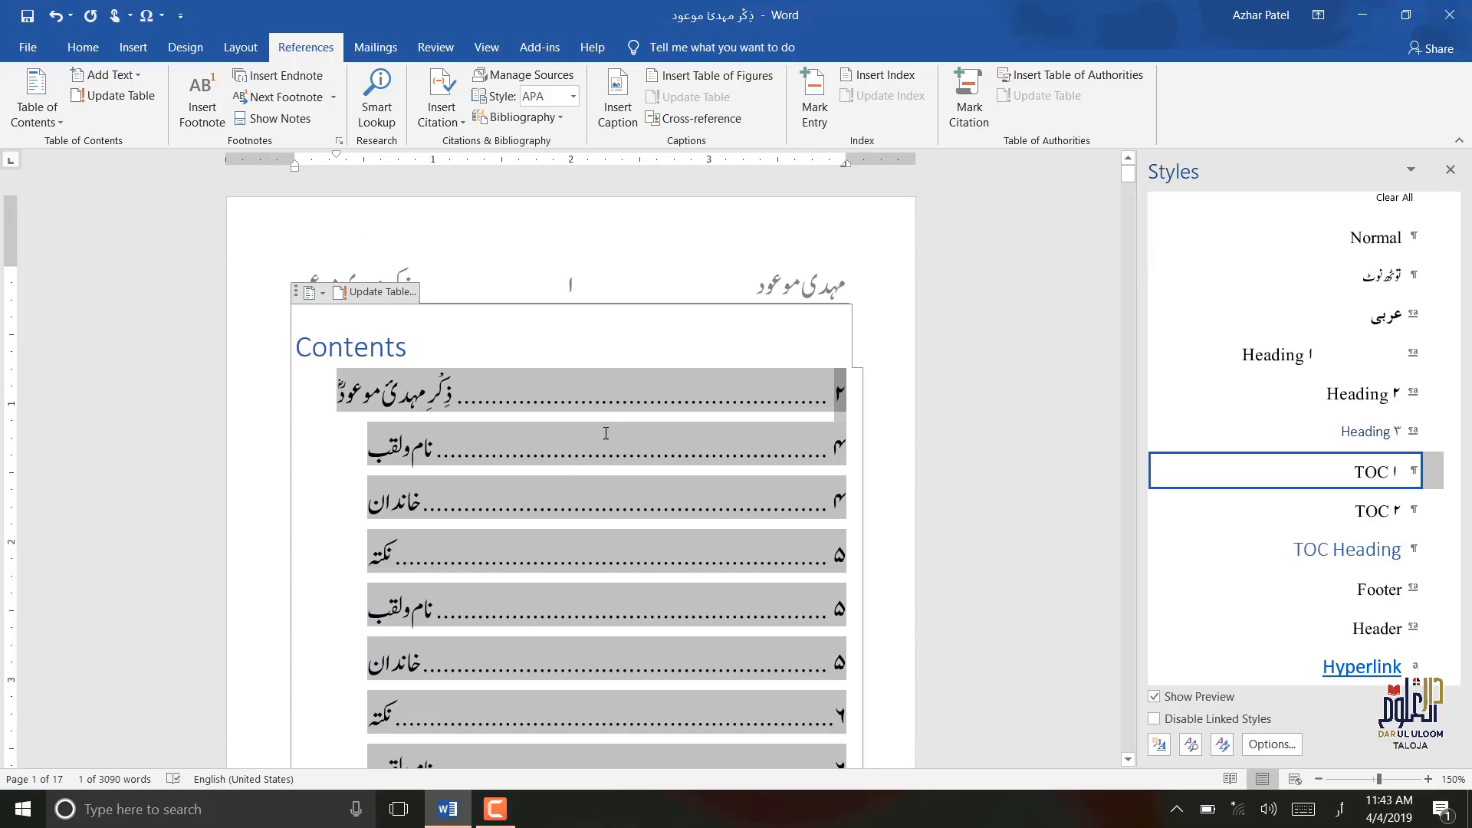
scroll(592, 554, down, 5)
scroll(579, 516, up, 5)
- Follow the first contents entry's link to its heading, and examine the TOC styles used by the entries
click(401, 397)
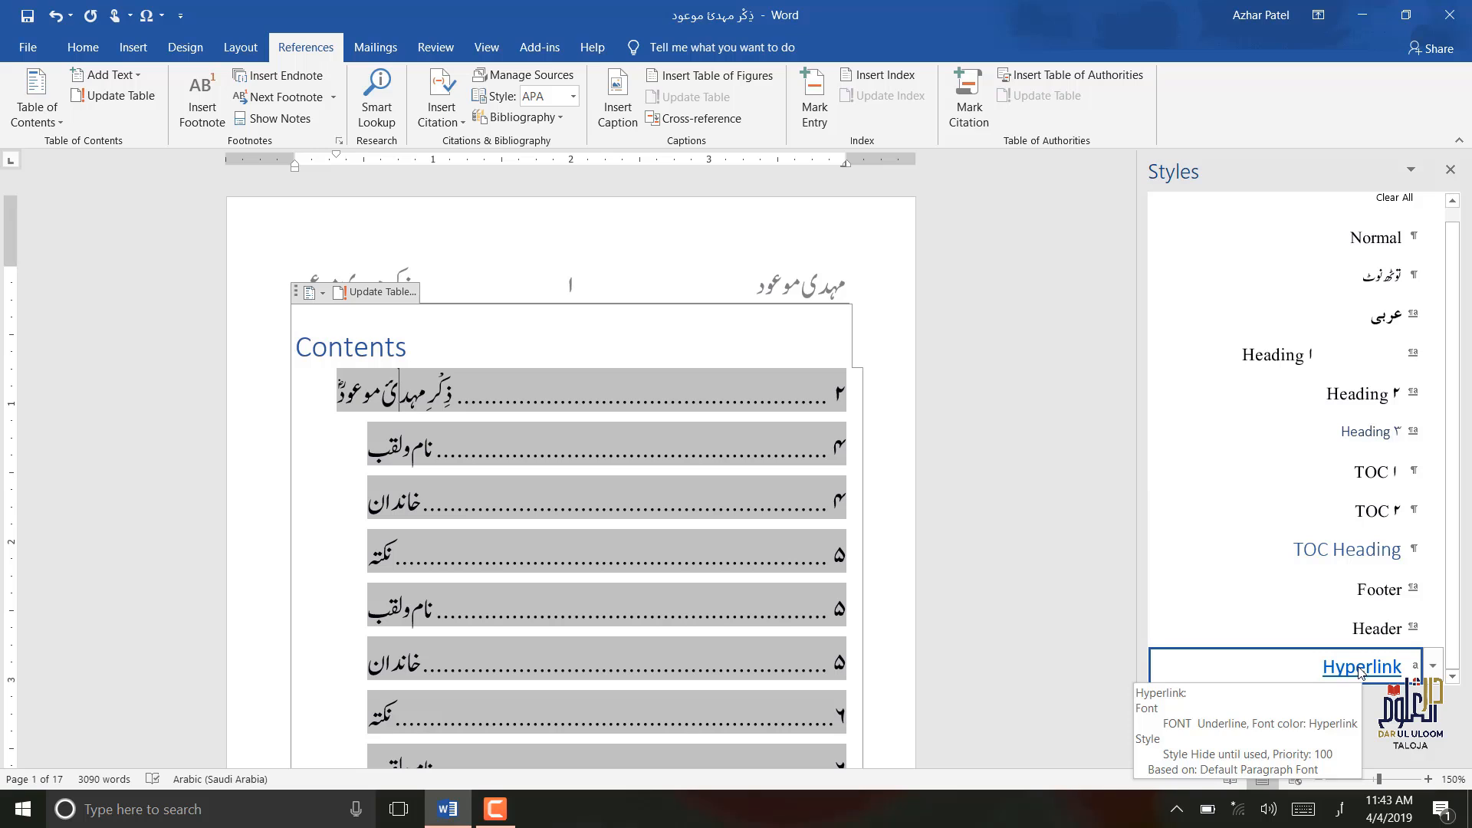
ctrl+click(371, 395)
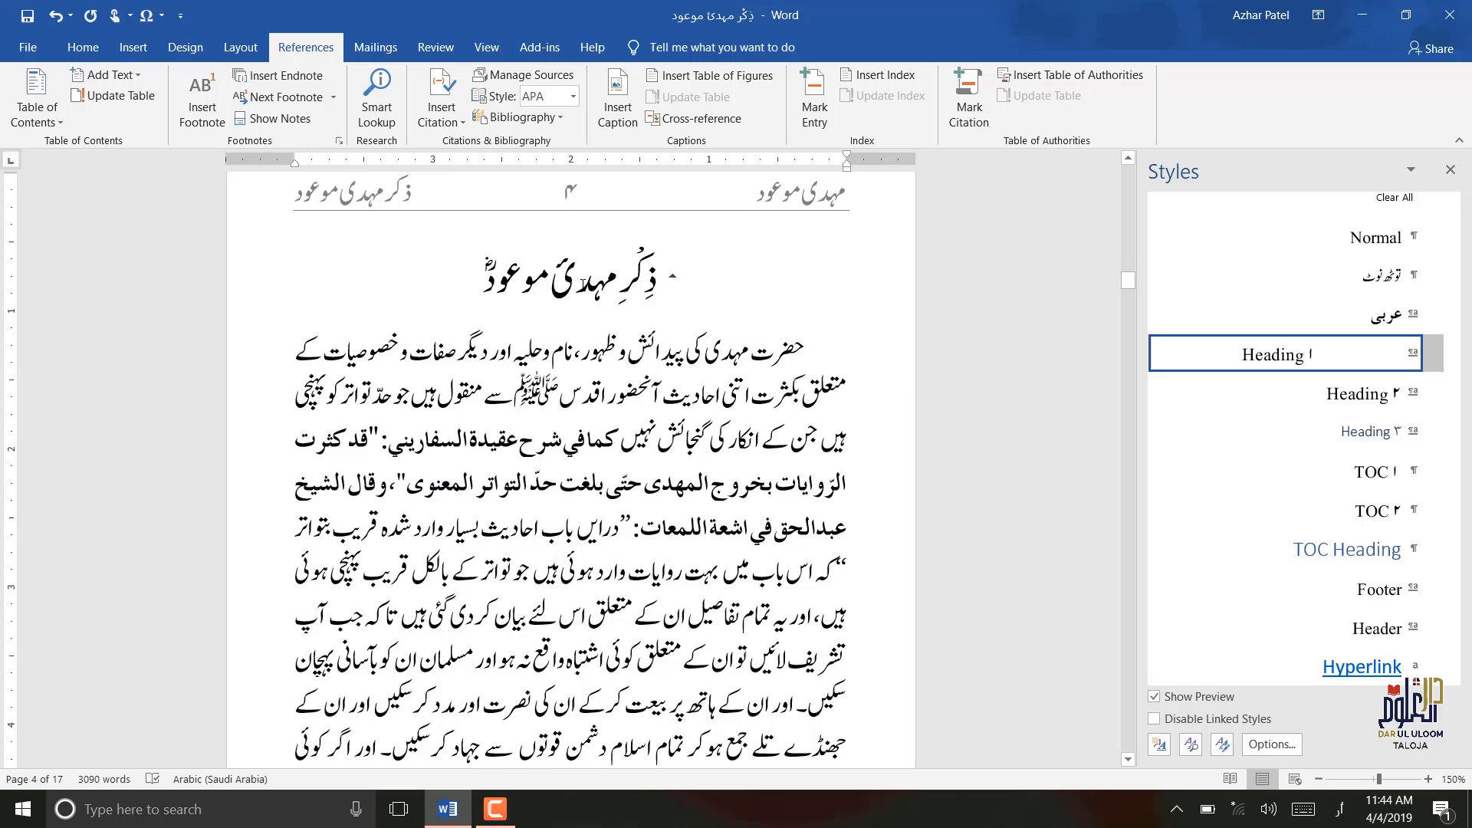
scroll(583, 285, up, 10)
scroll(583, 285, up, 12)
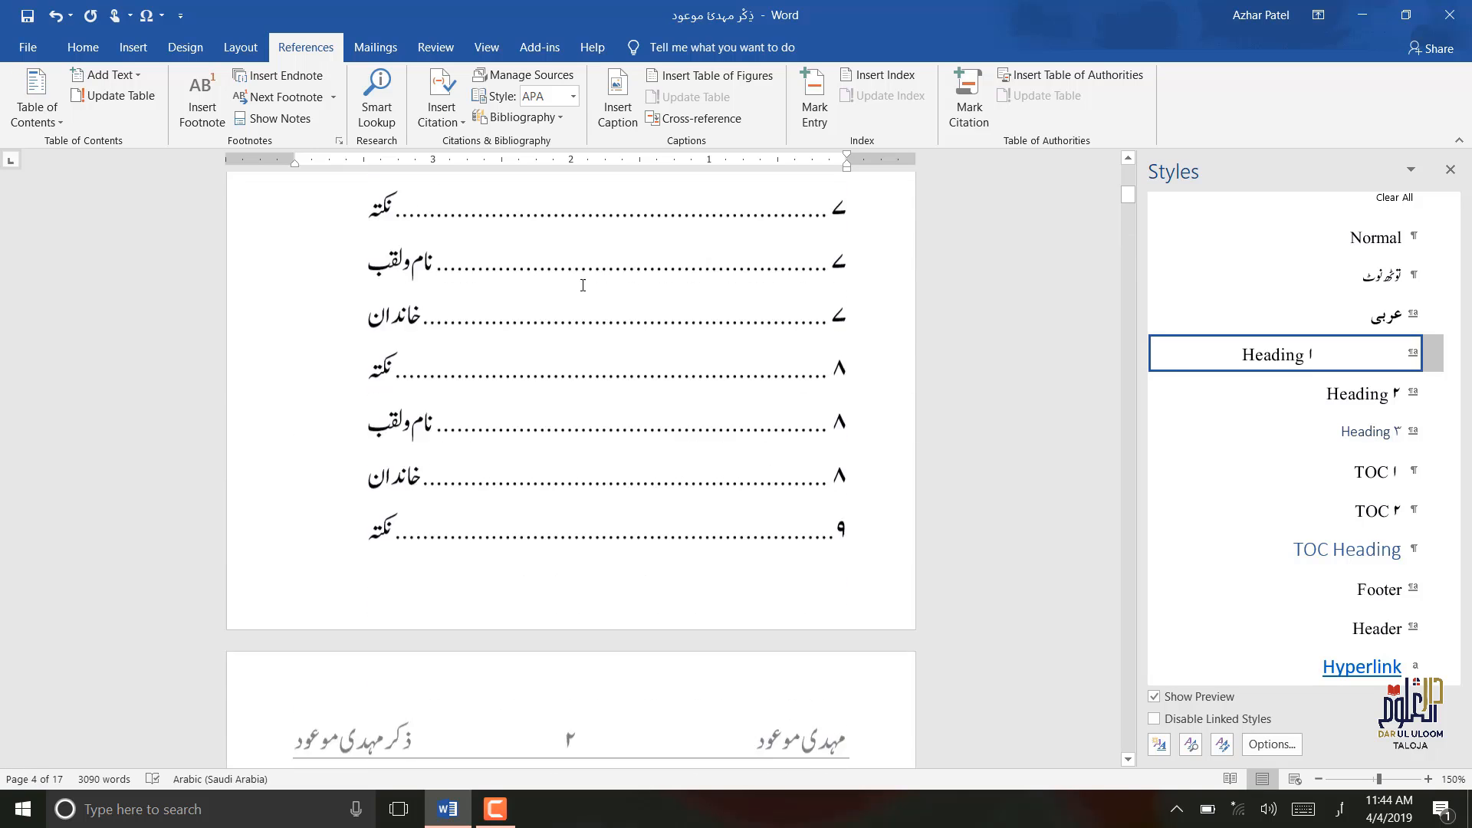
double_click(573, 398)
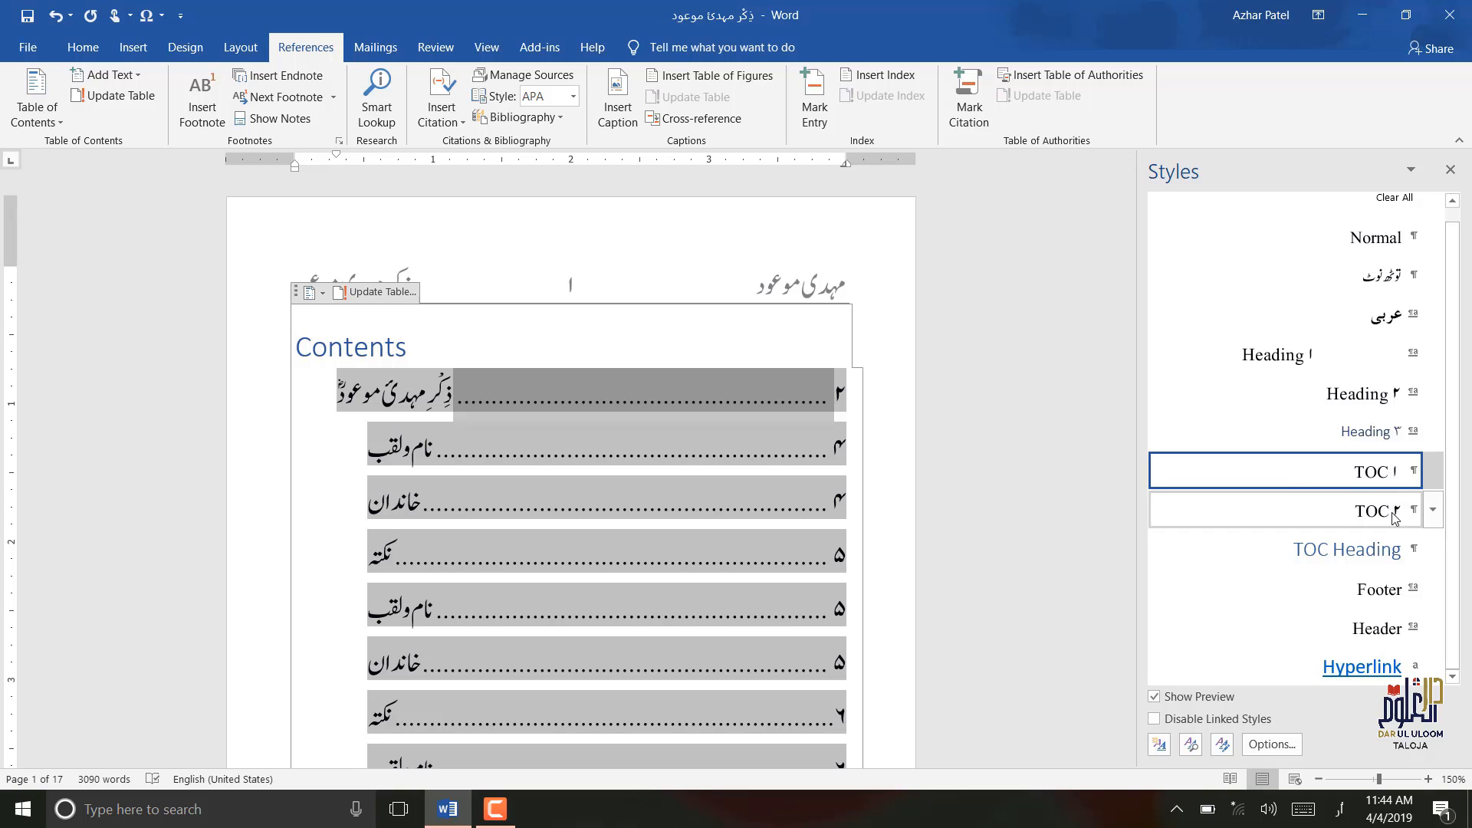
mouse_move(1382, 479)
mouse_move(1350, 511)
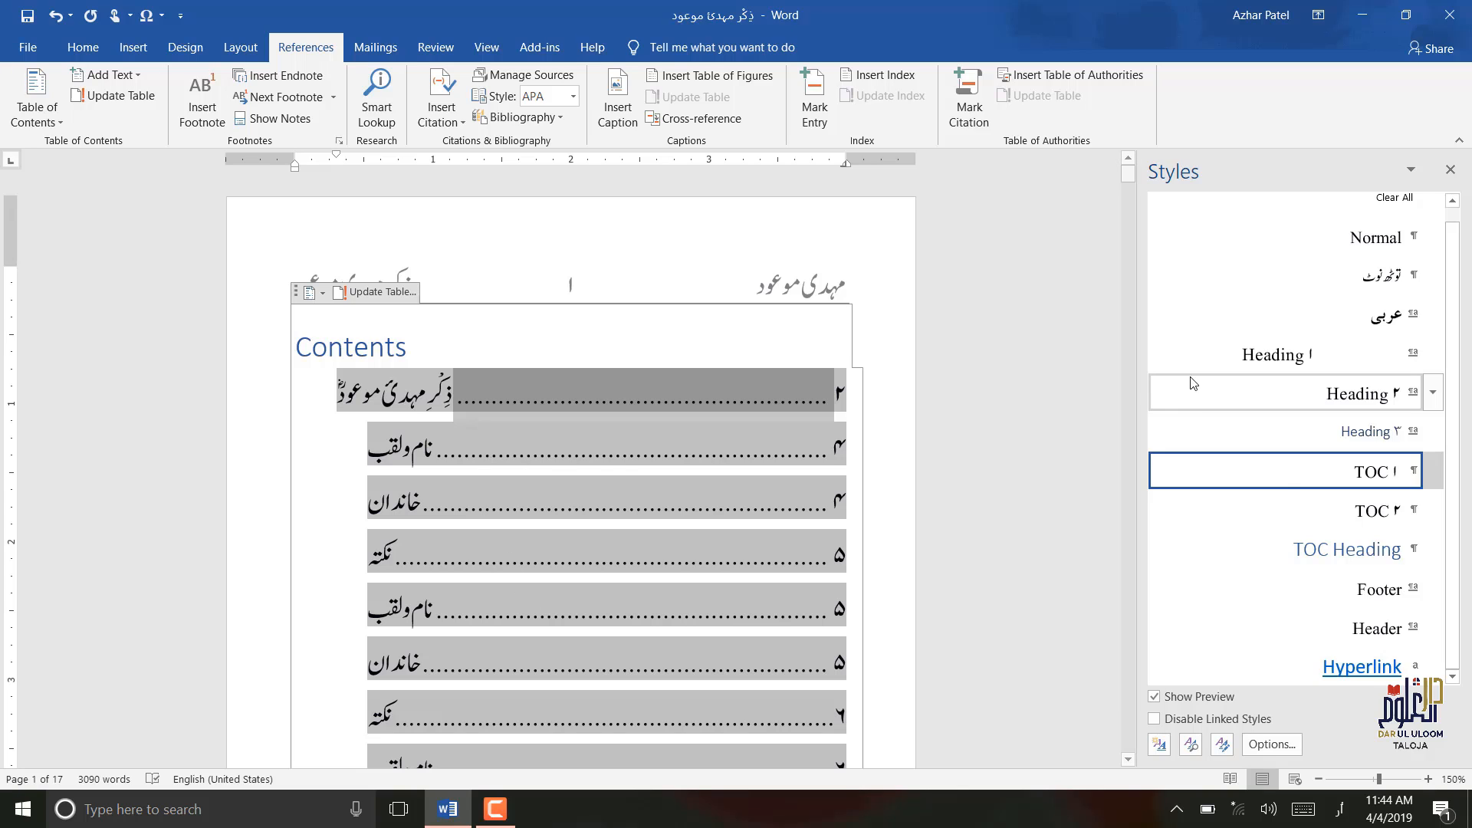
mouse_move(1265, 406)
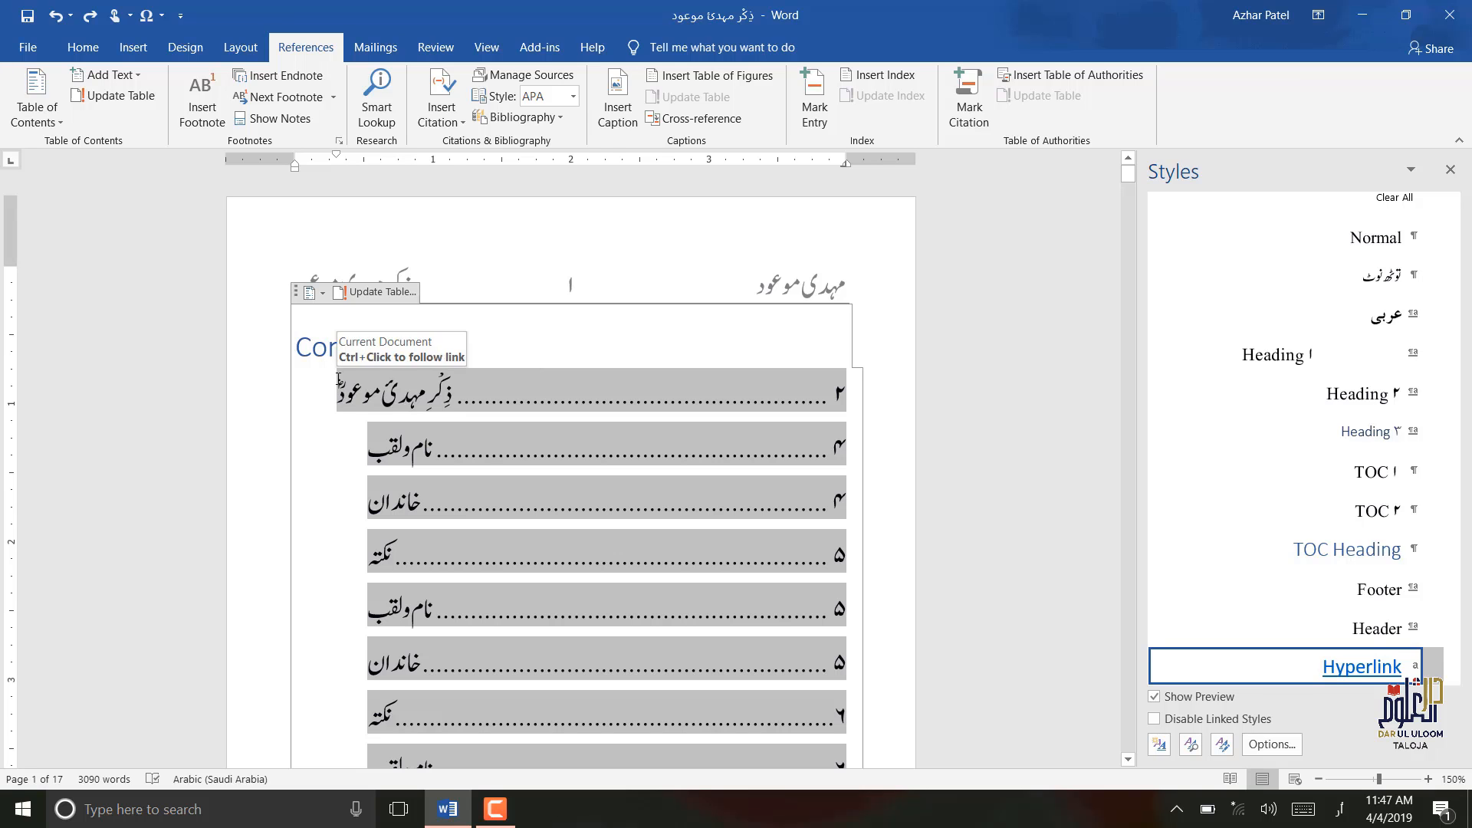
- Set the text direction of all table of contents entries to right-to-left
drag(339, 391, 747, 421)
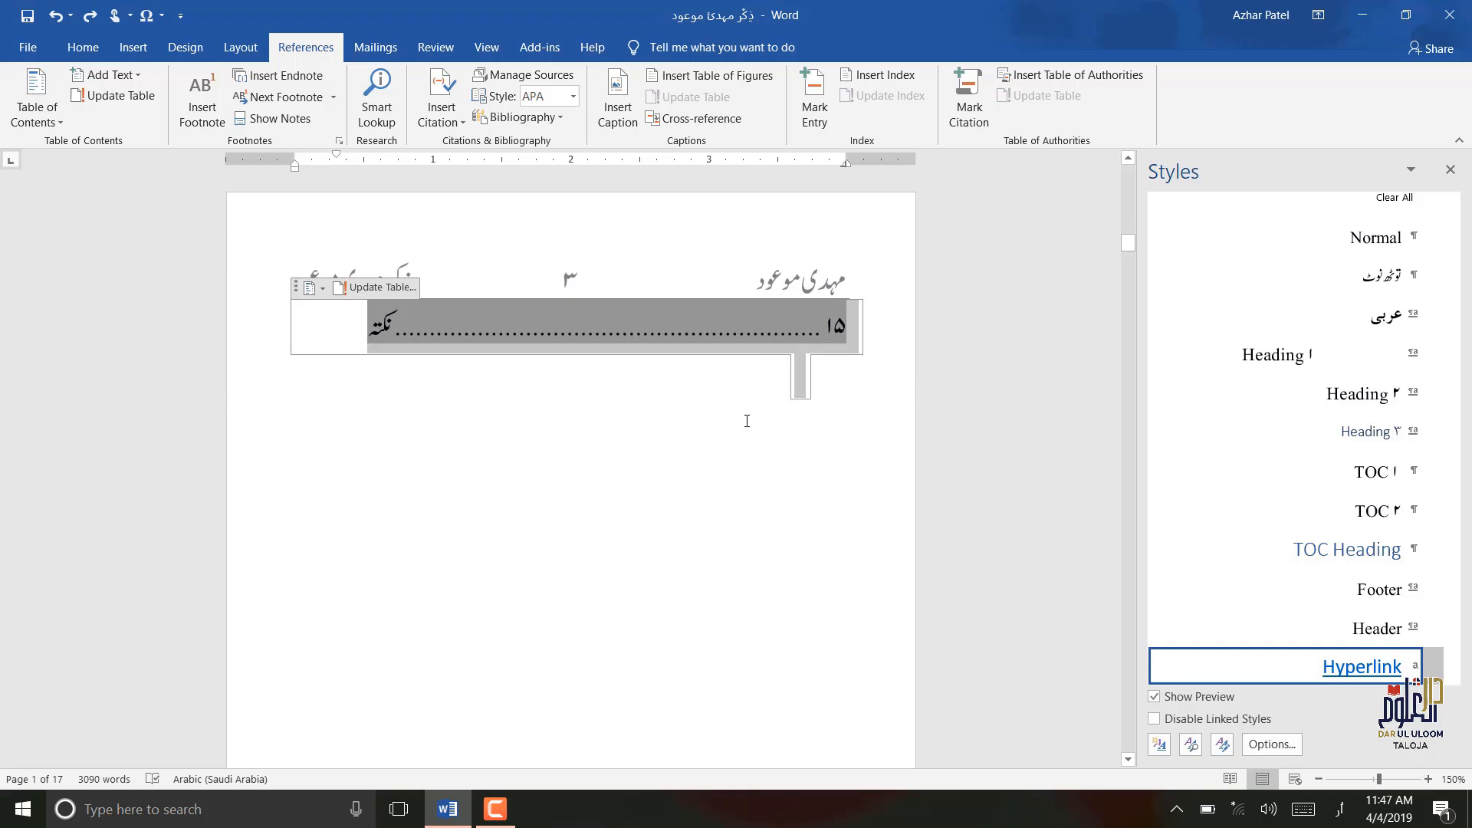
drag(760, 357, 763, 360)
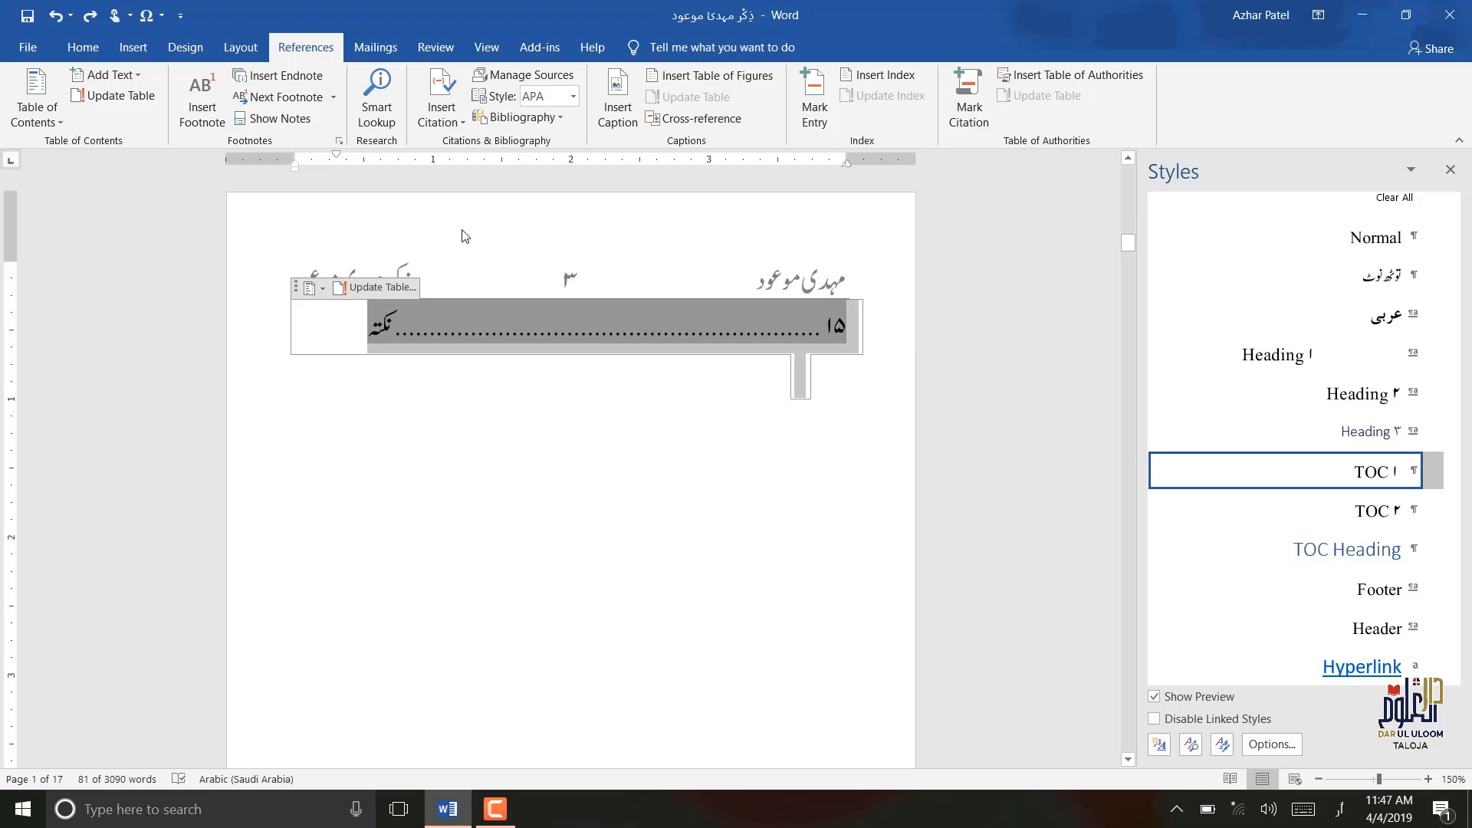
click(83, 47)
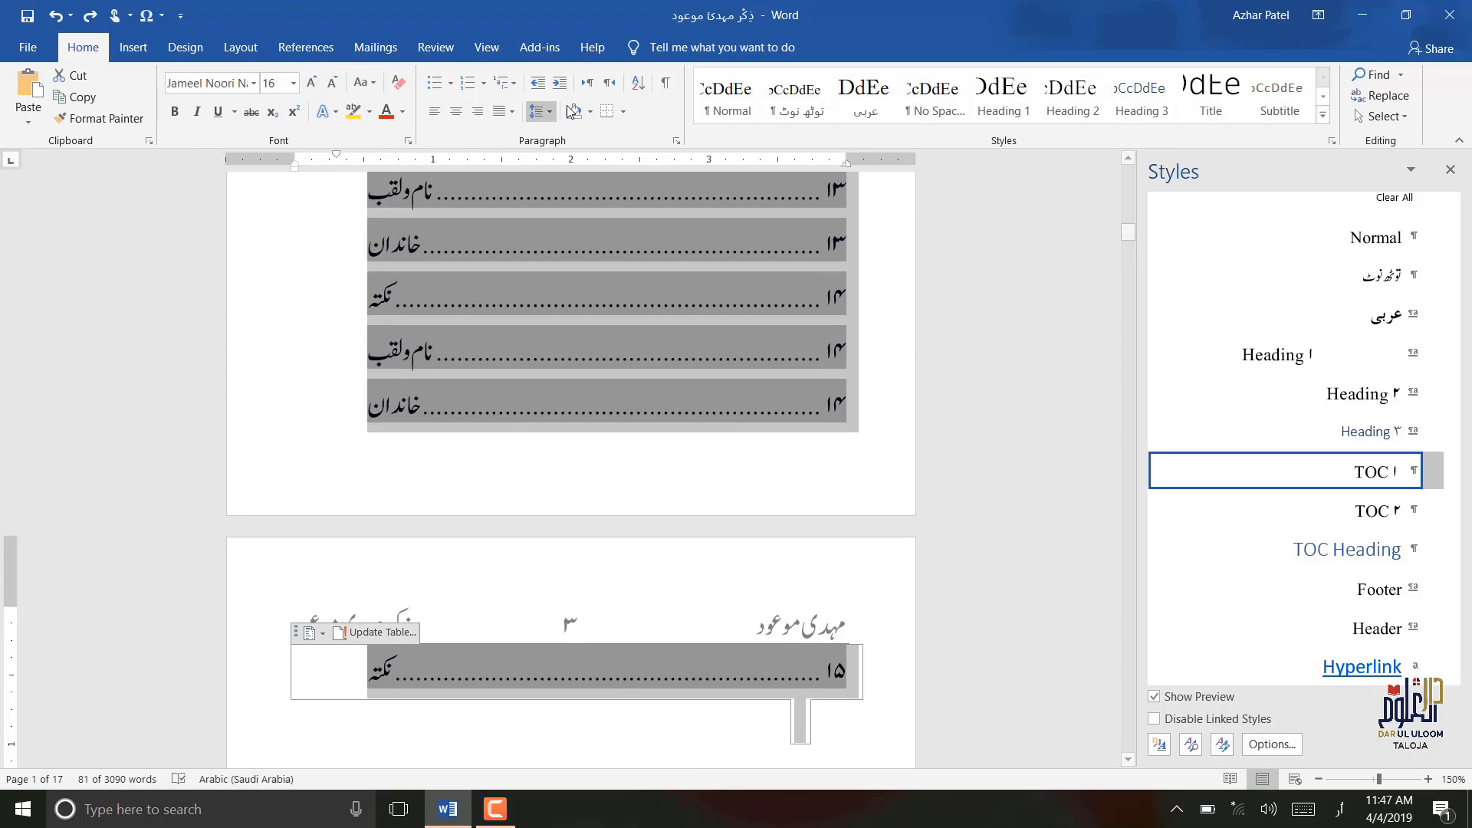
click(610, 82)
scroll(636, 362, up, 5)
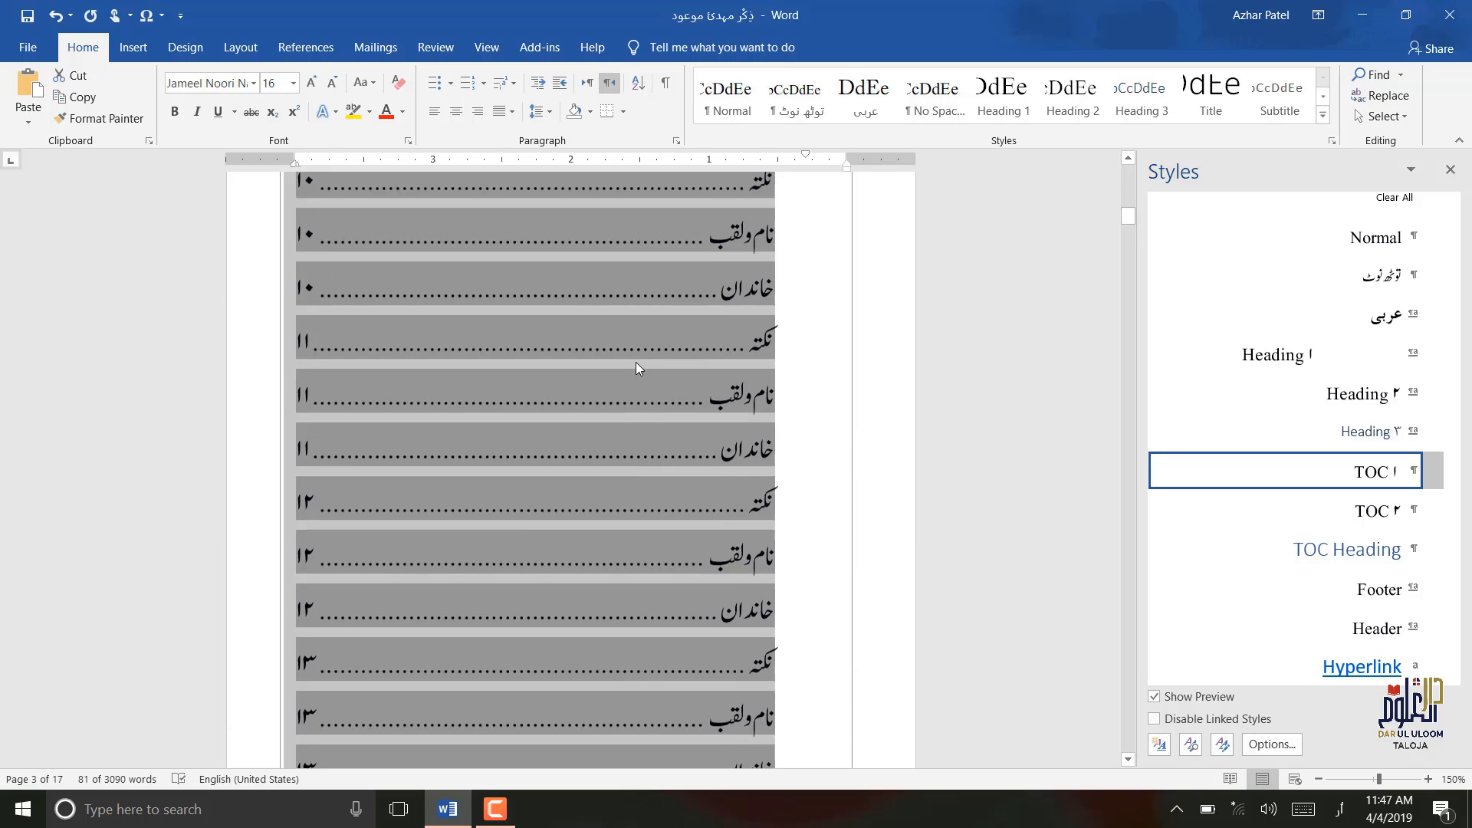
scroll(637, 362, up, 3)
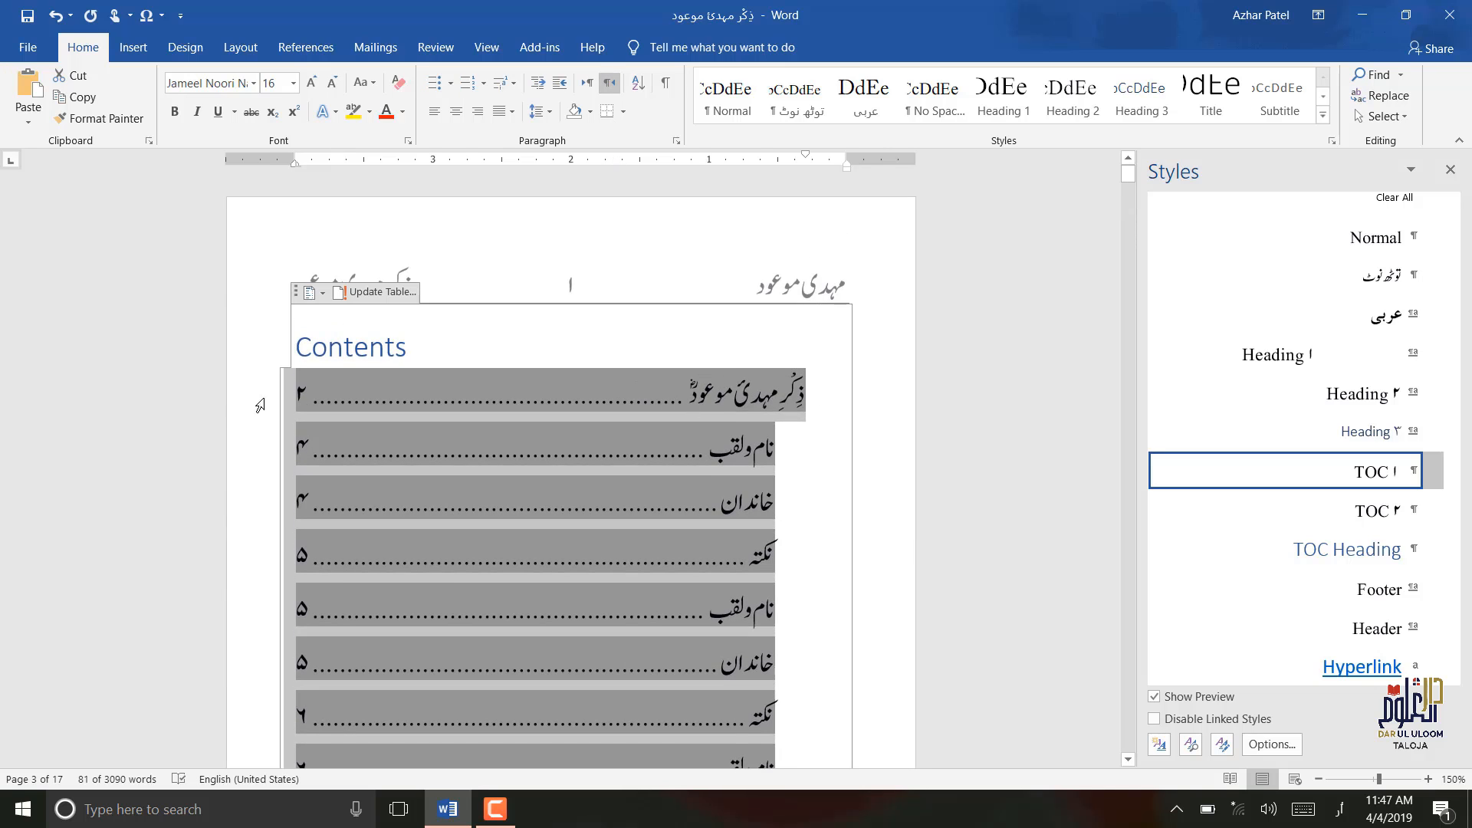
- Modify the TOC 1 style's paragraph format by setting its special indentation to (none)
click(492, 391)
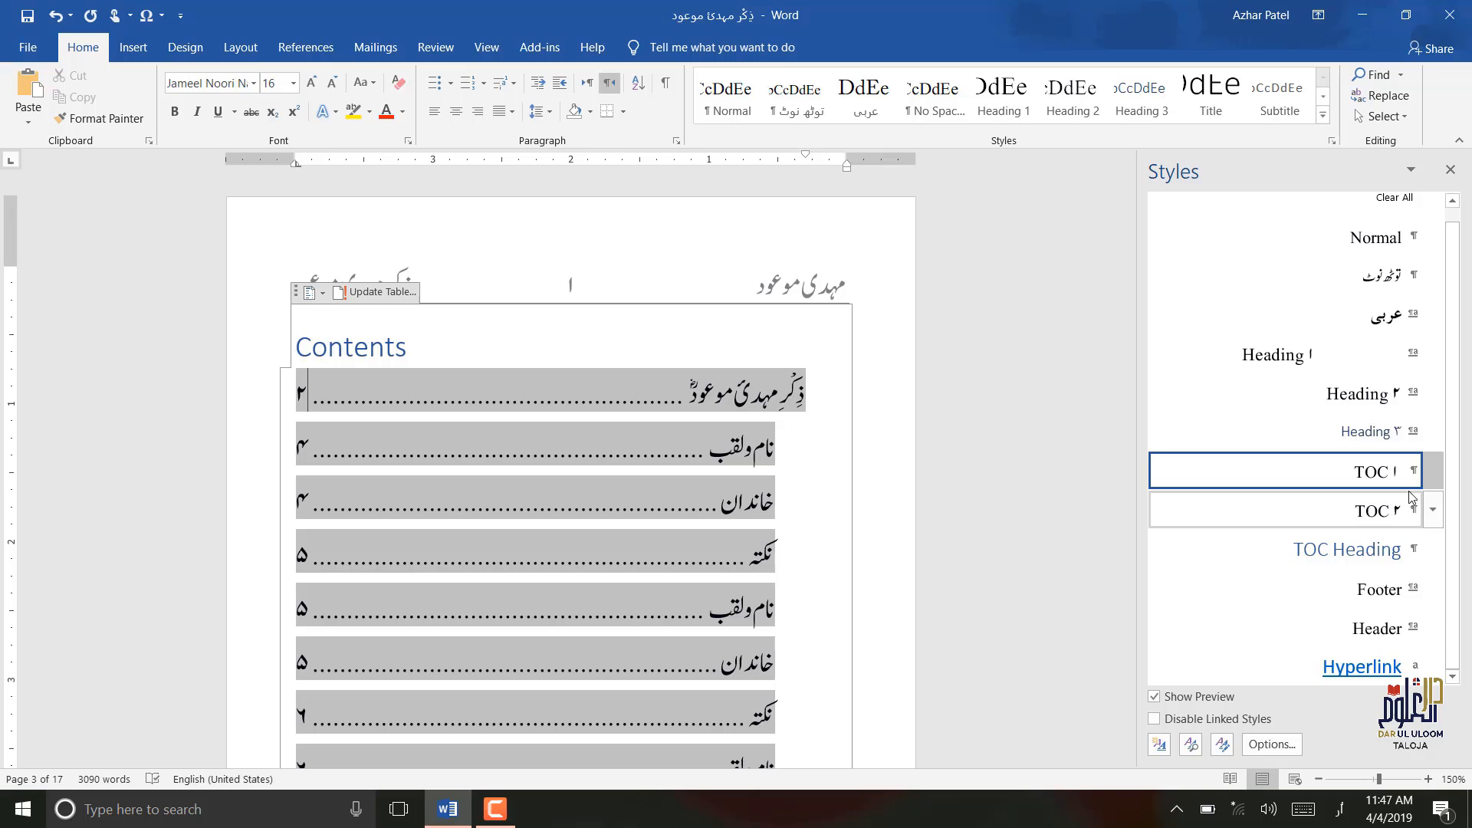
click(1434, 474)
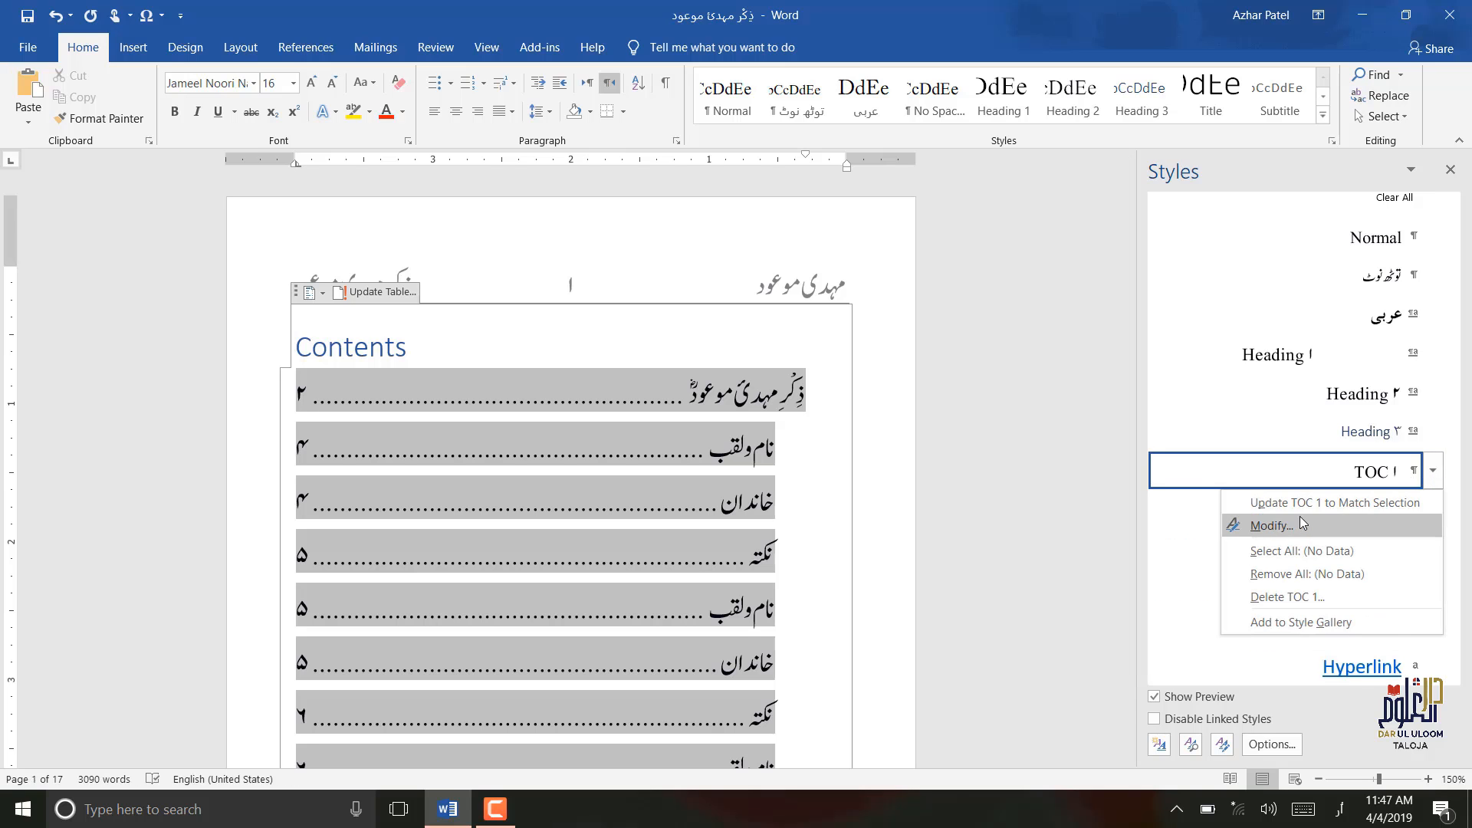
click(1230, 523)
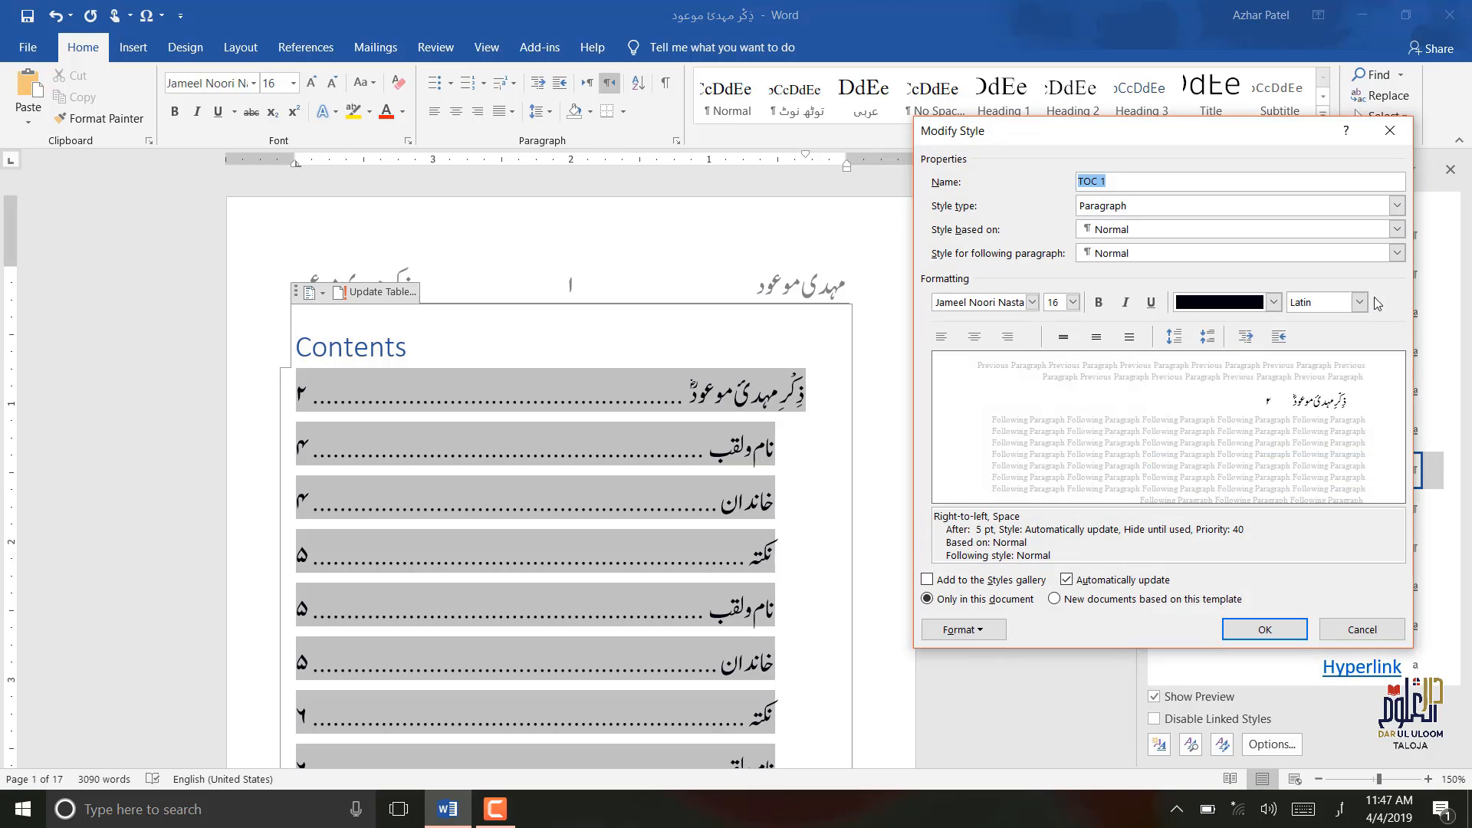
click(968, 632)
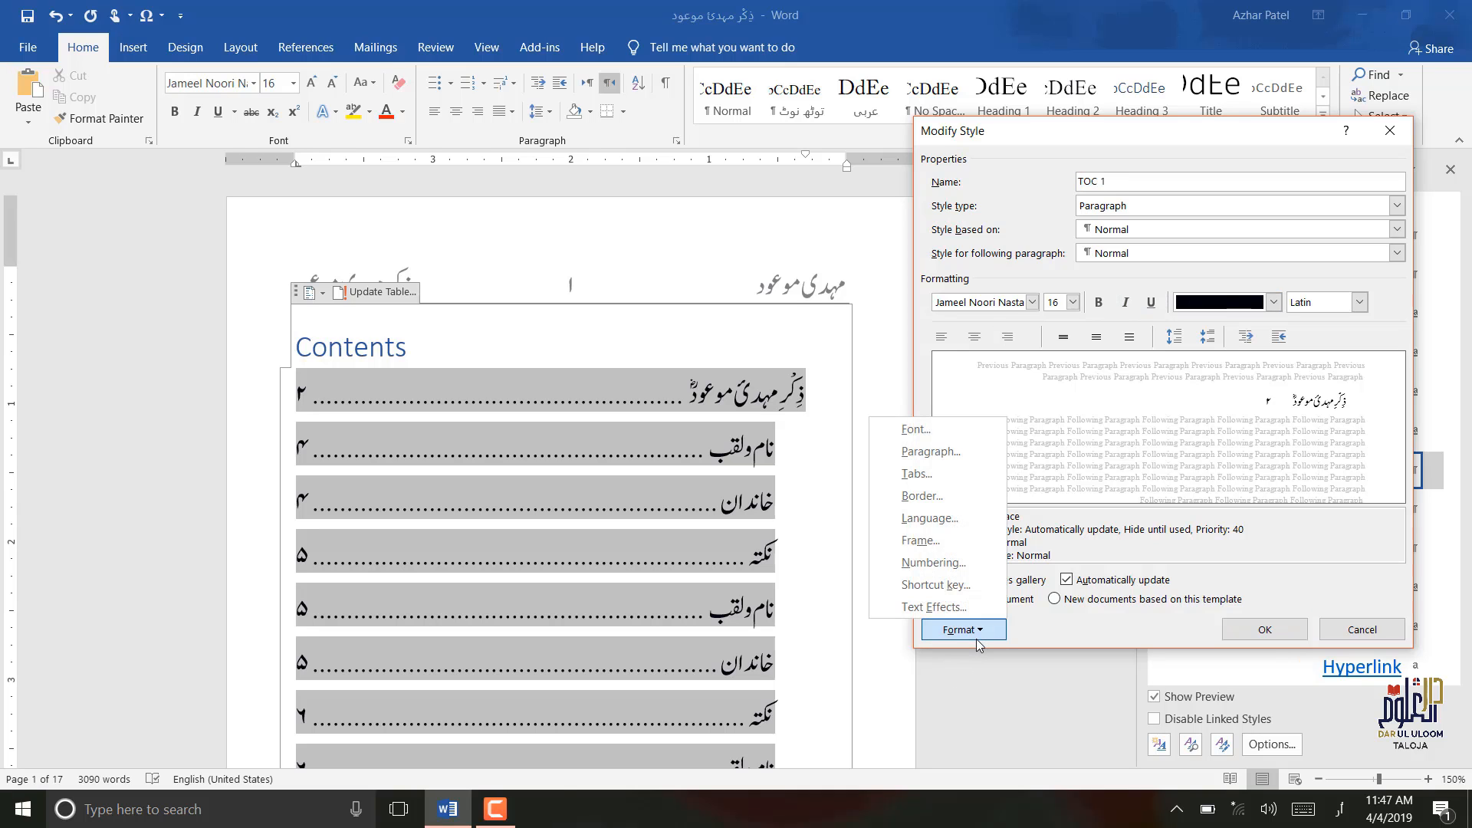
click(950, 454)
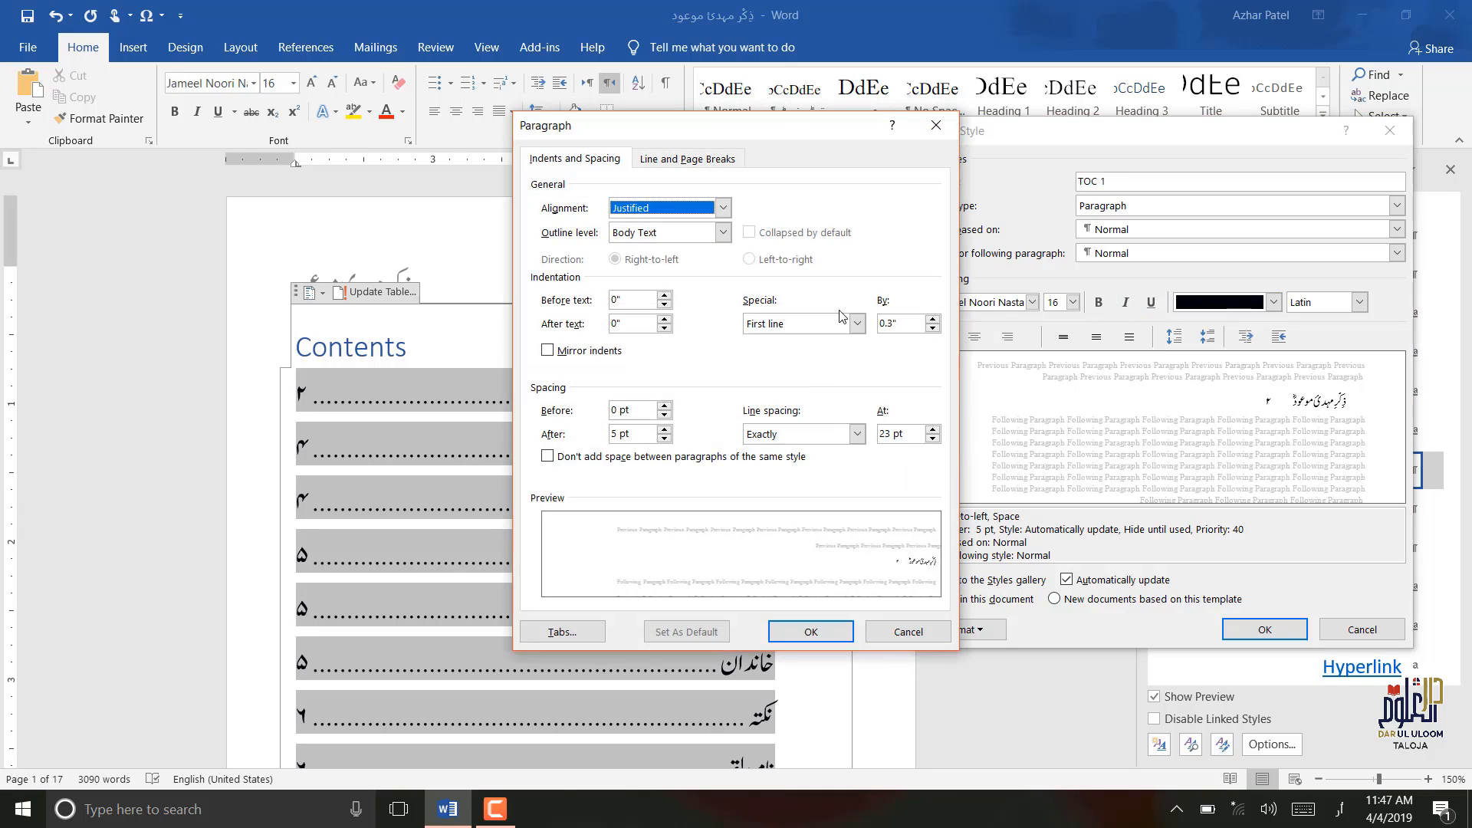
click(857, 324)
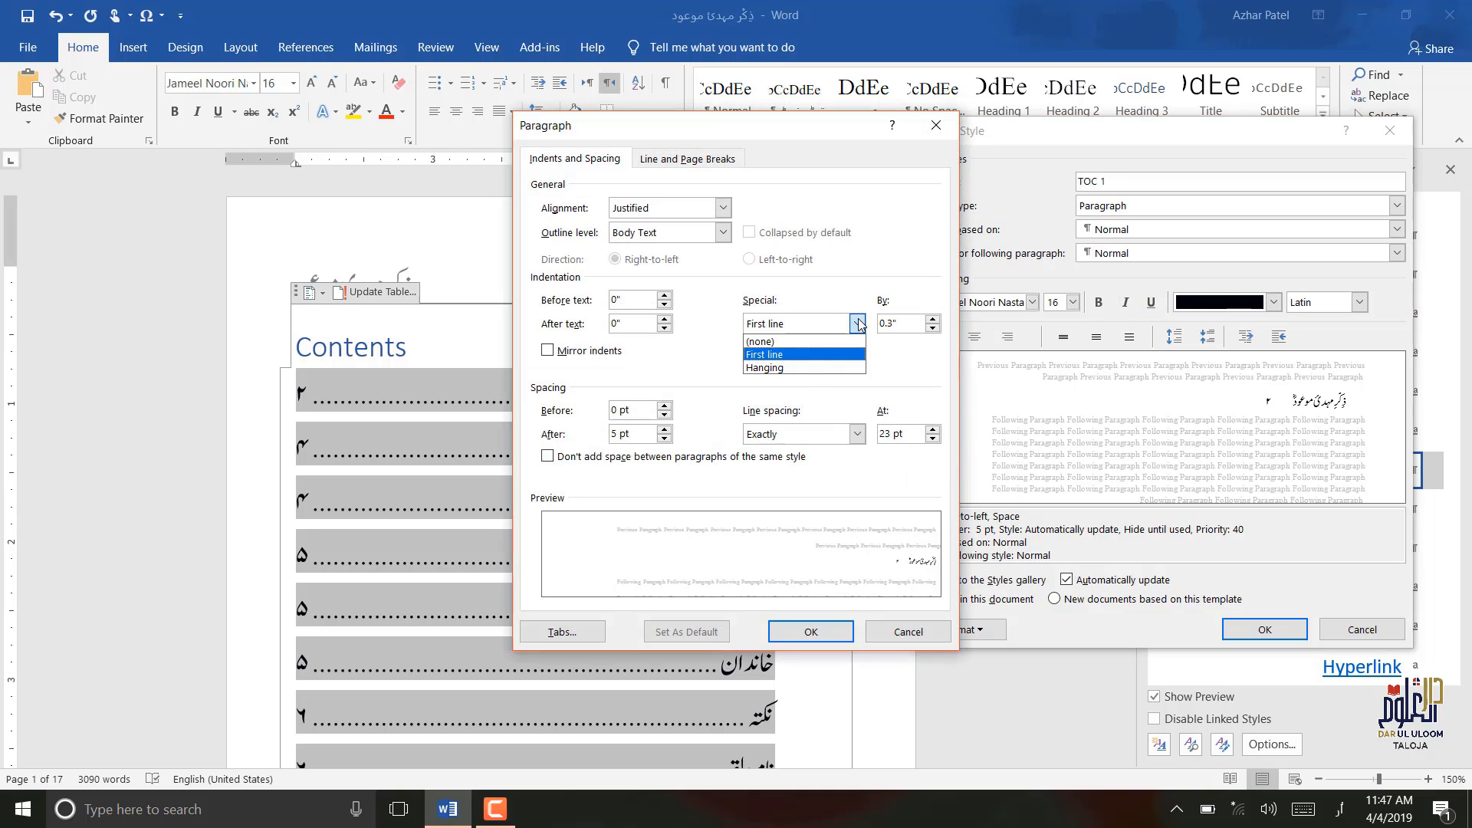
click(814, 343)
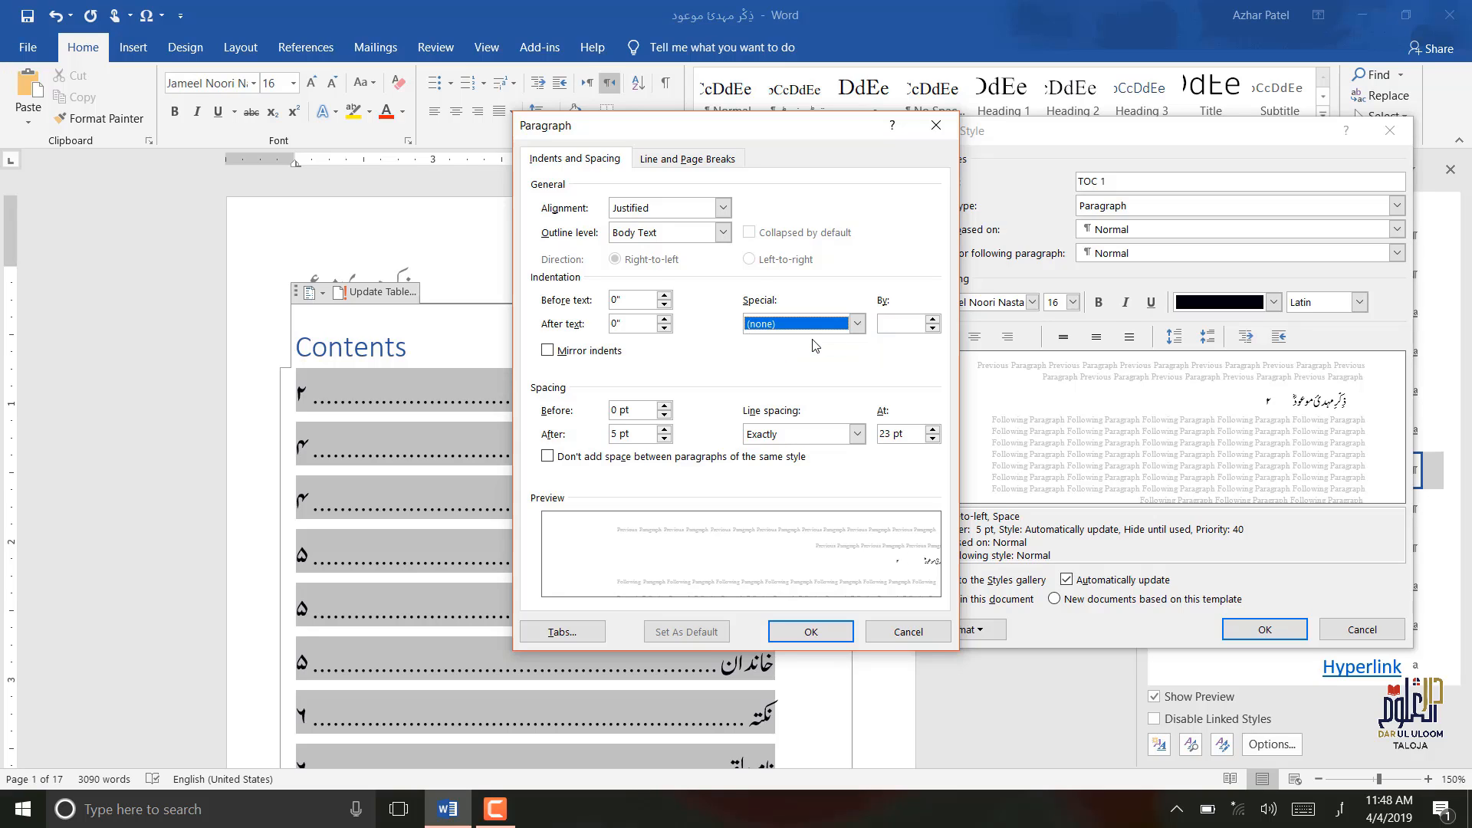
- Set the TOC 1 style's before-text and after-text indents to 0.2" and its spacing after to 0 pt
click(664, 328)
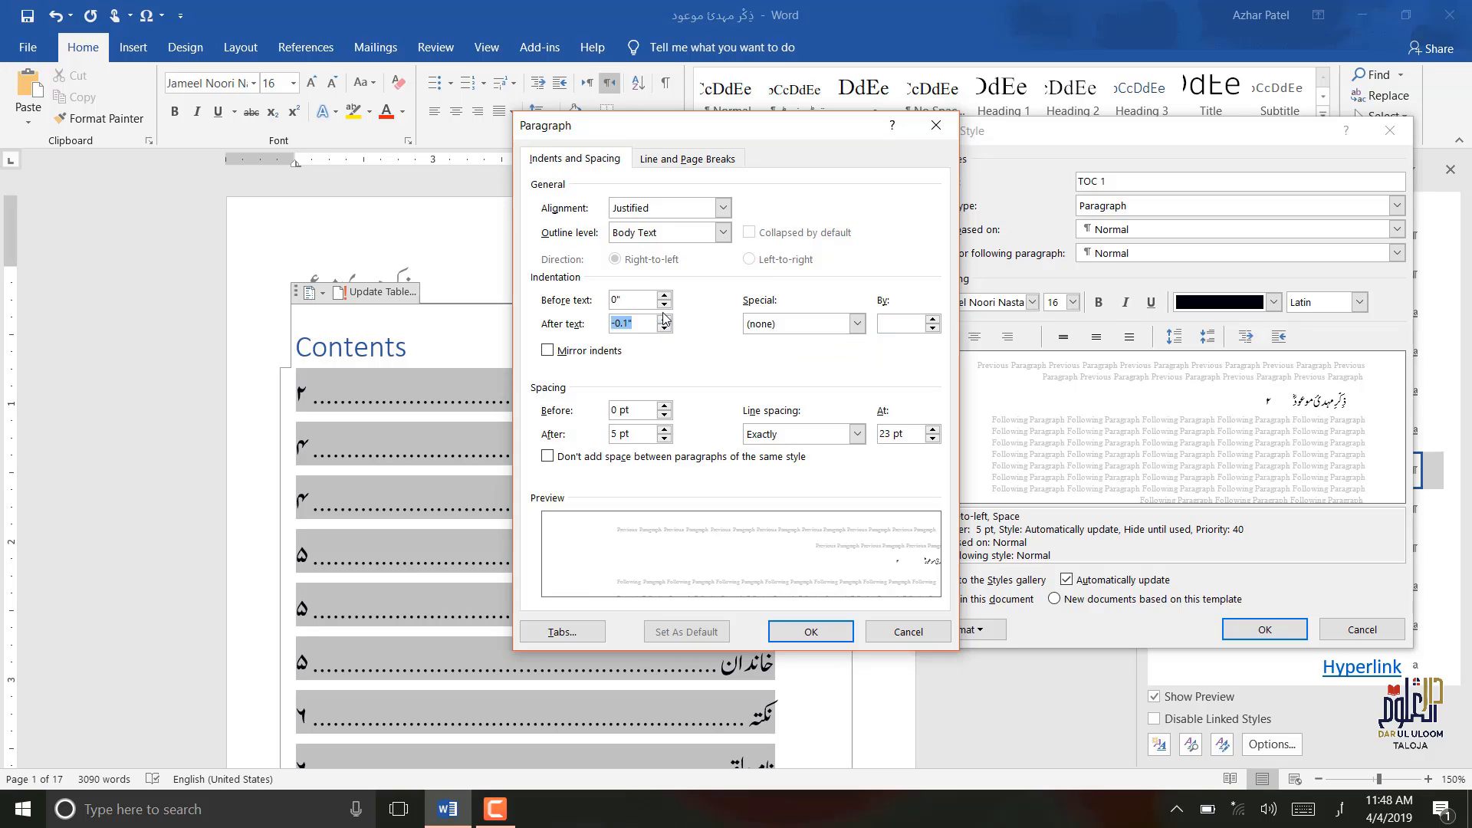
click(664, 319)
click(664, 319)
click(664, 296)
click(664, 438)
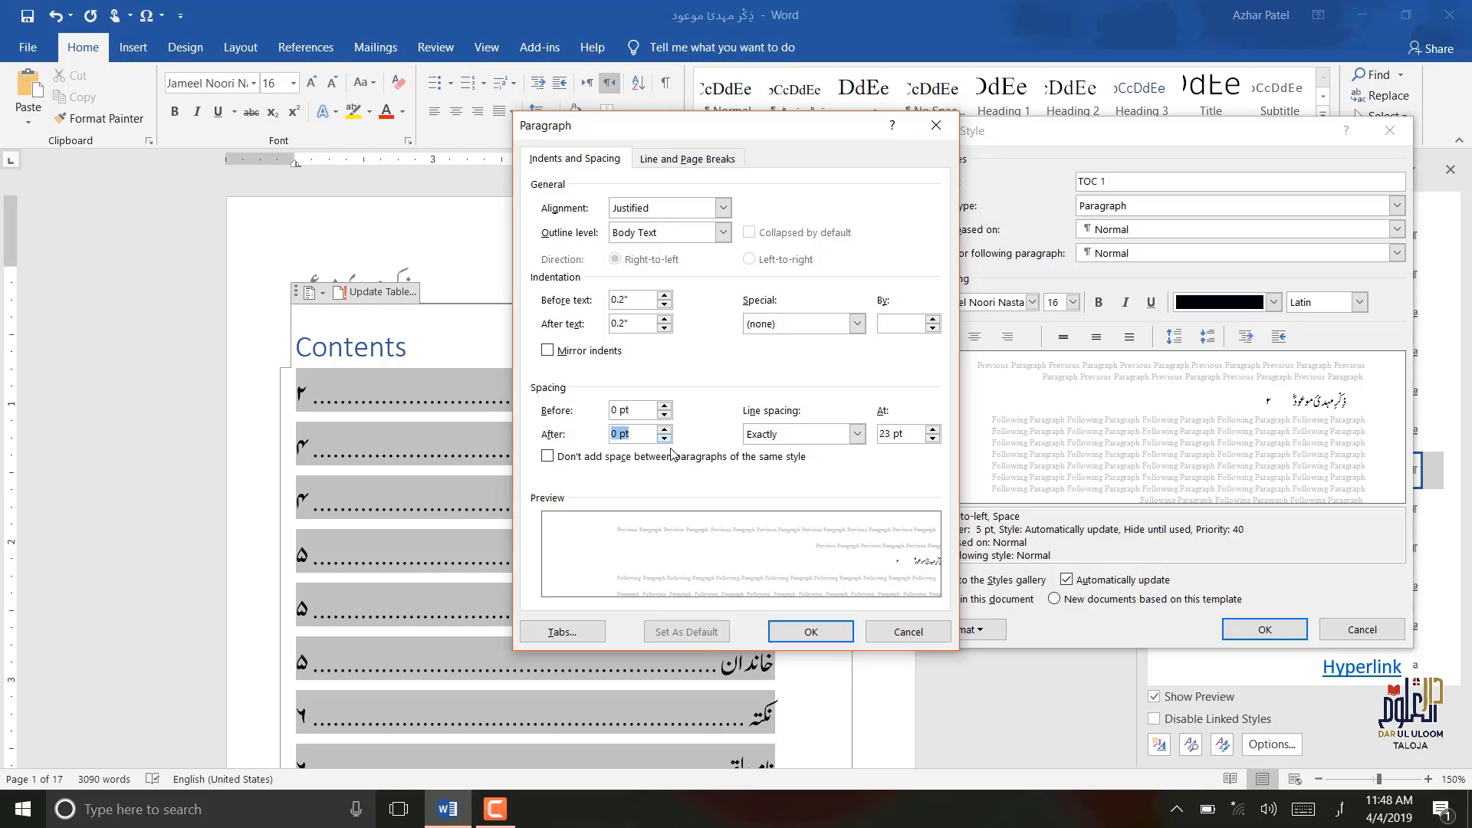
click(819, 640)
key(Return)
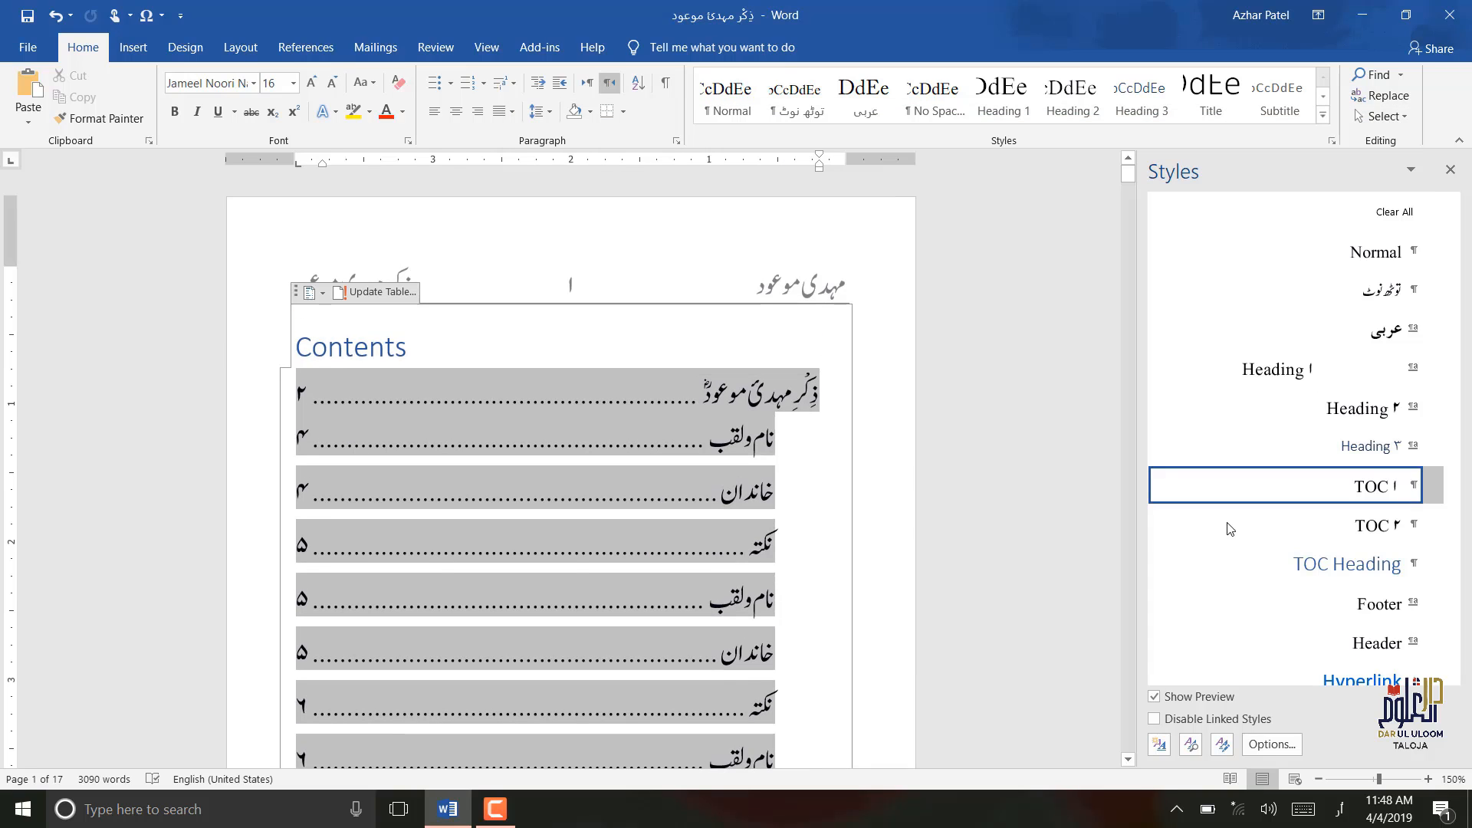
- Modify the TOC 2 style's paragraph format by setting its special indentation to (none)
right_click(1370, 527)
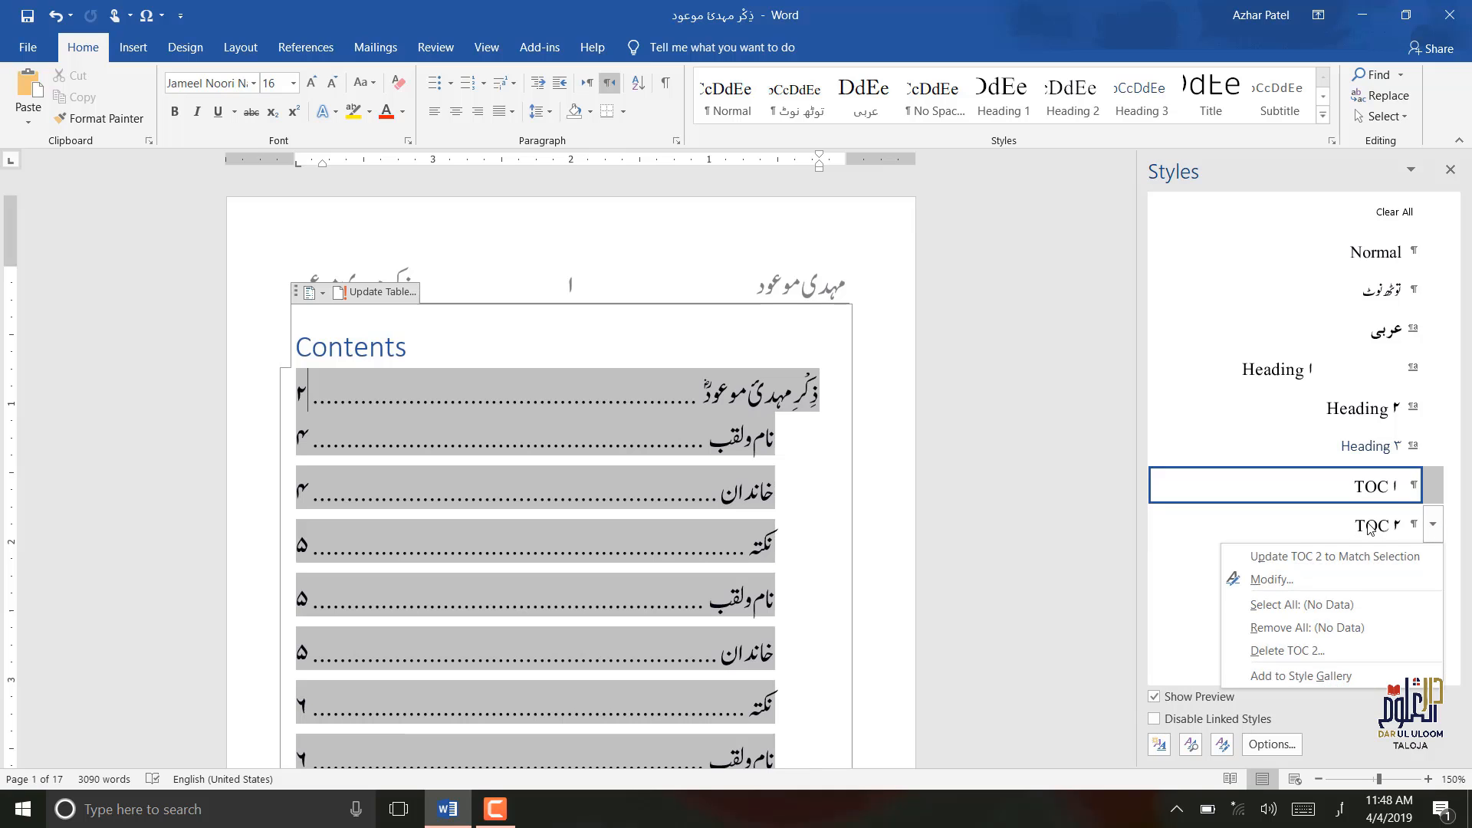
click(1271, 580)
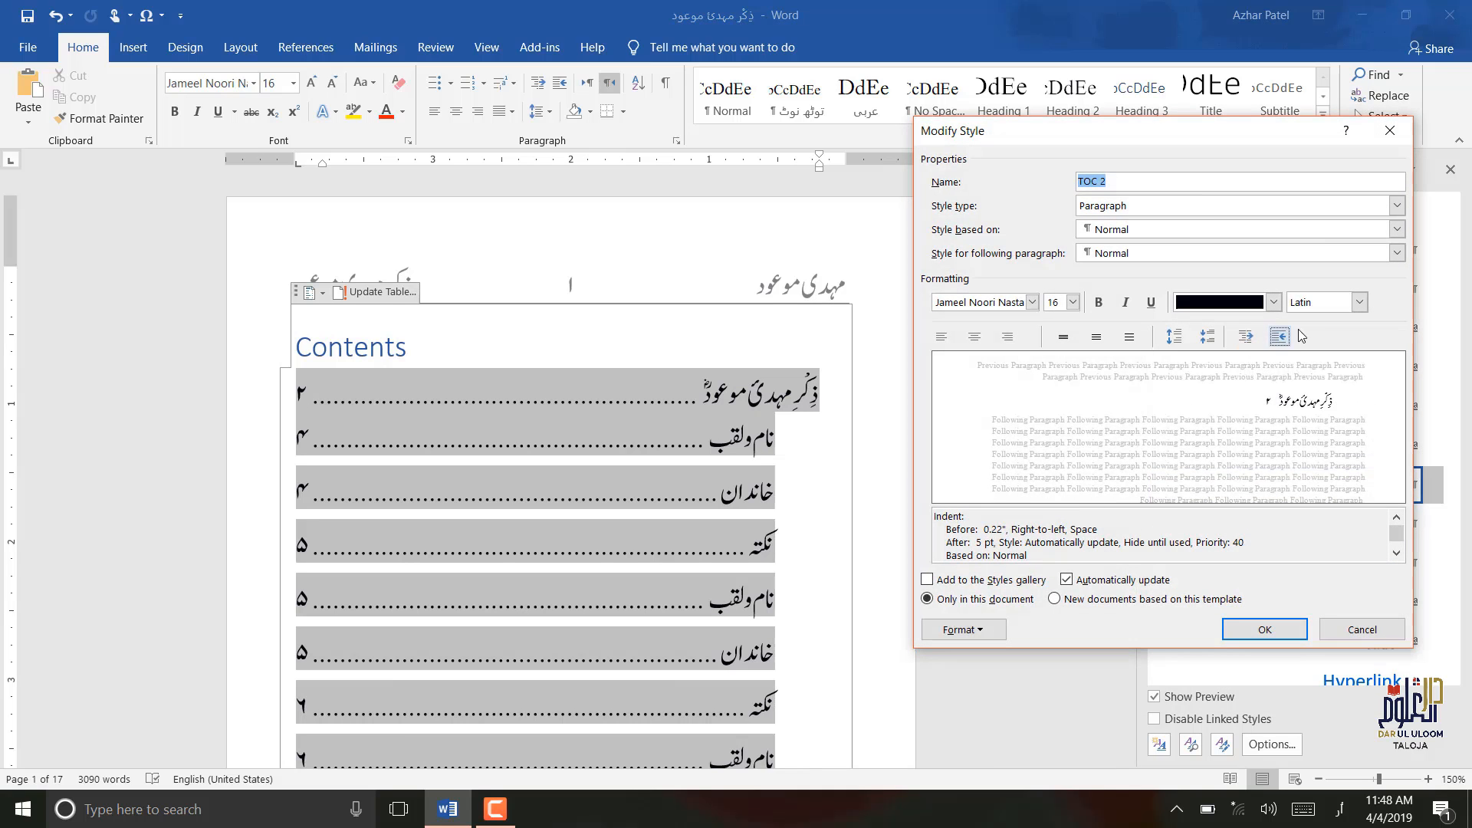
click(978, 630)
click(901, 453)
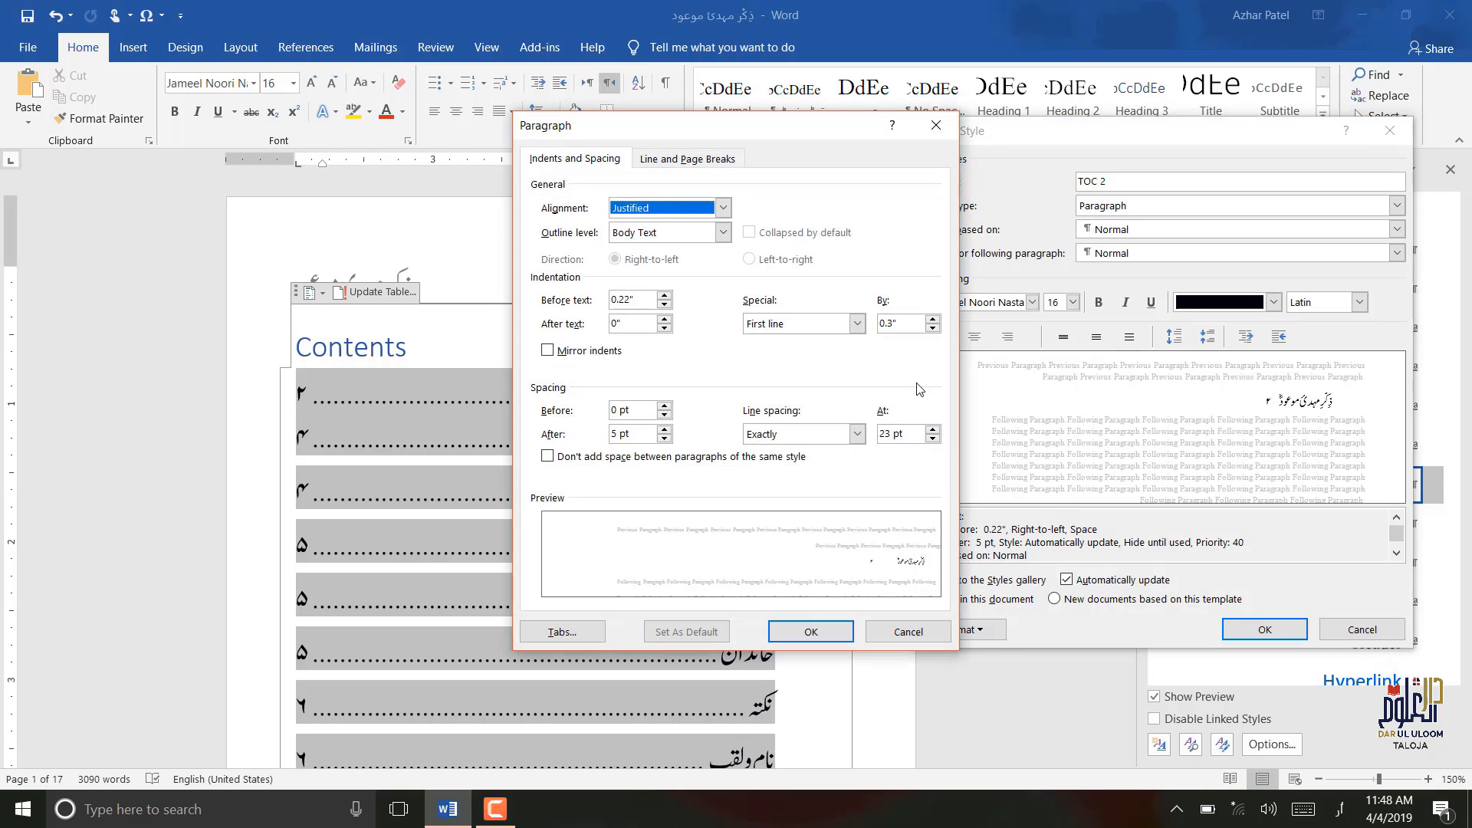
click(856, 323)
click(839, 339)
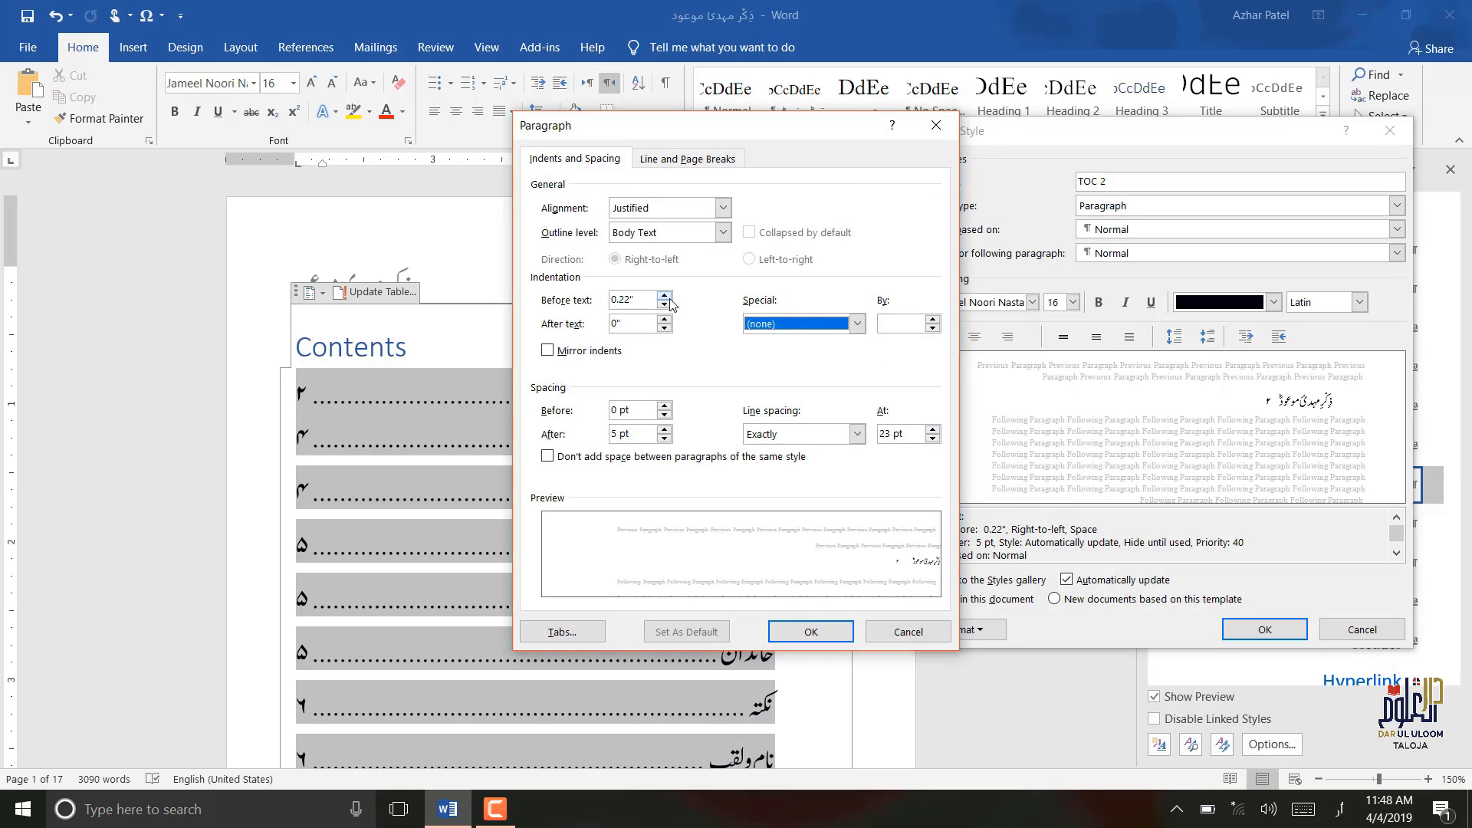
- Set the TOC 2 style's before-text and after-text indents to 0.2" and its spacing after to 0 pt
click(665, 307)
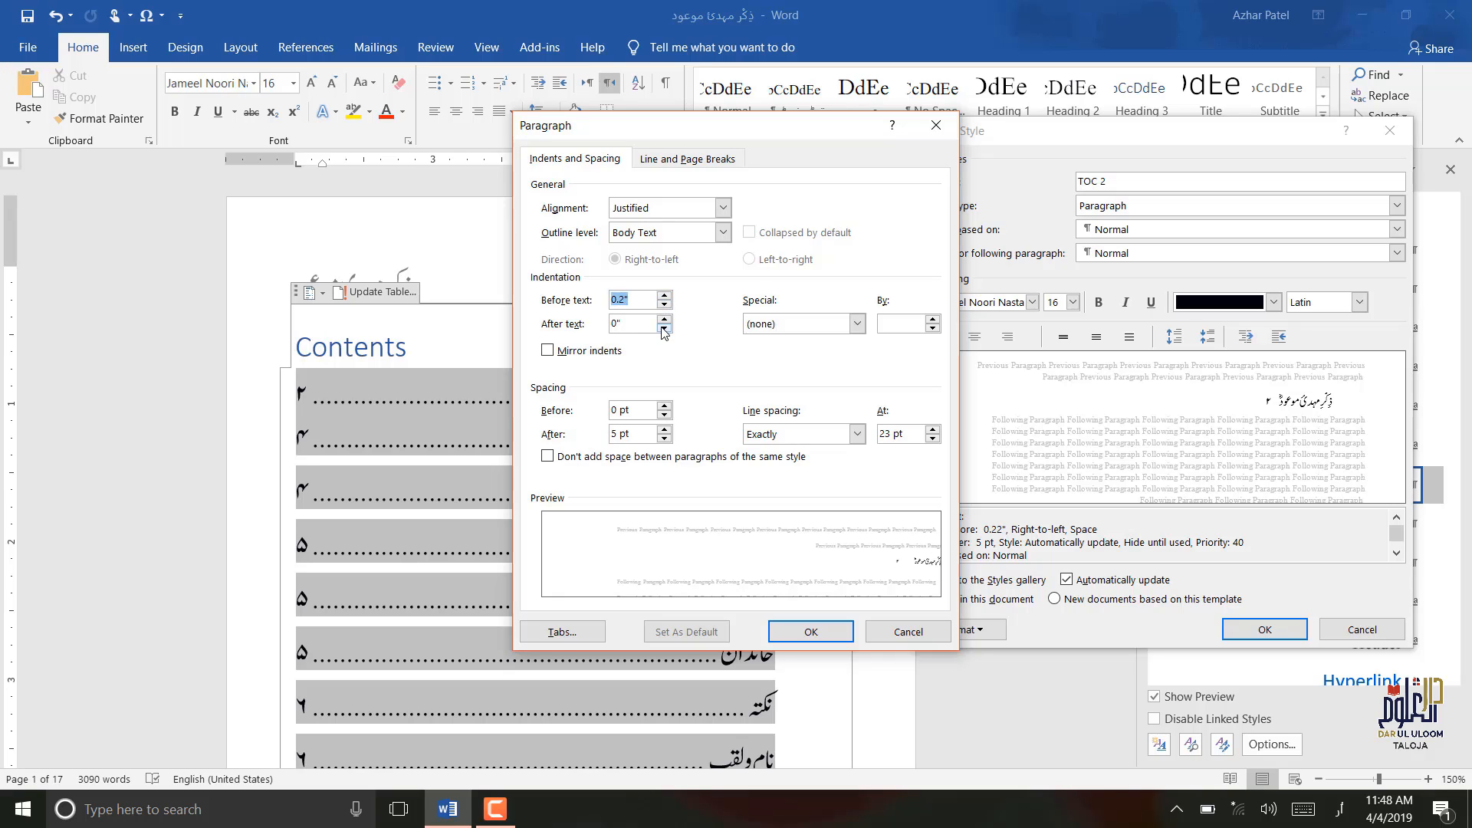
click(664, 329)
click(664, 319)
click(665, 438)
click(790, 633)
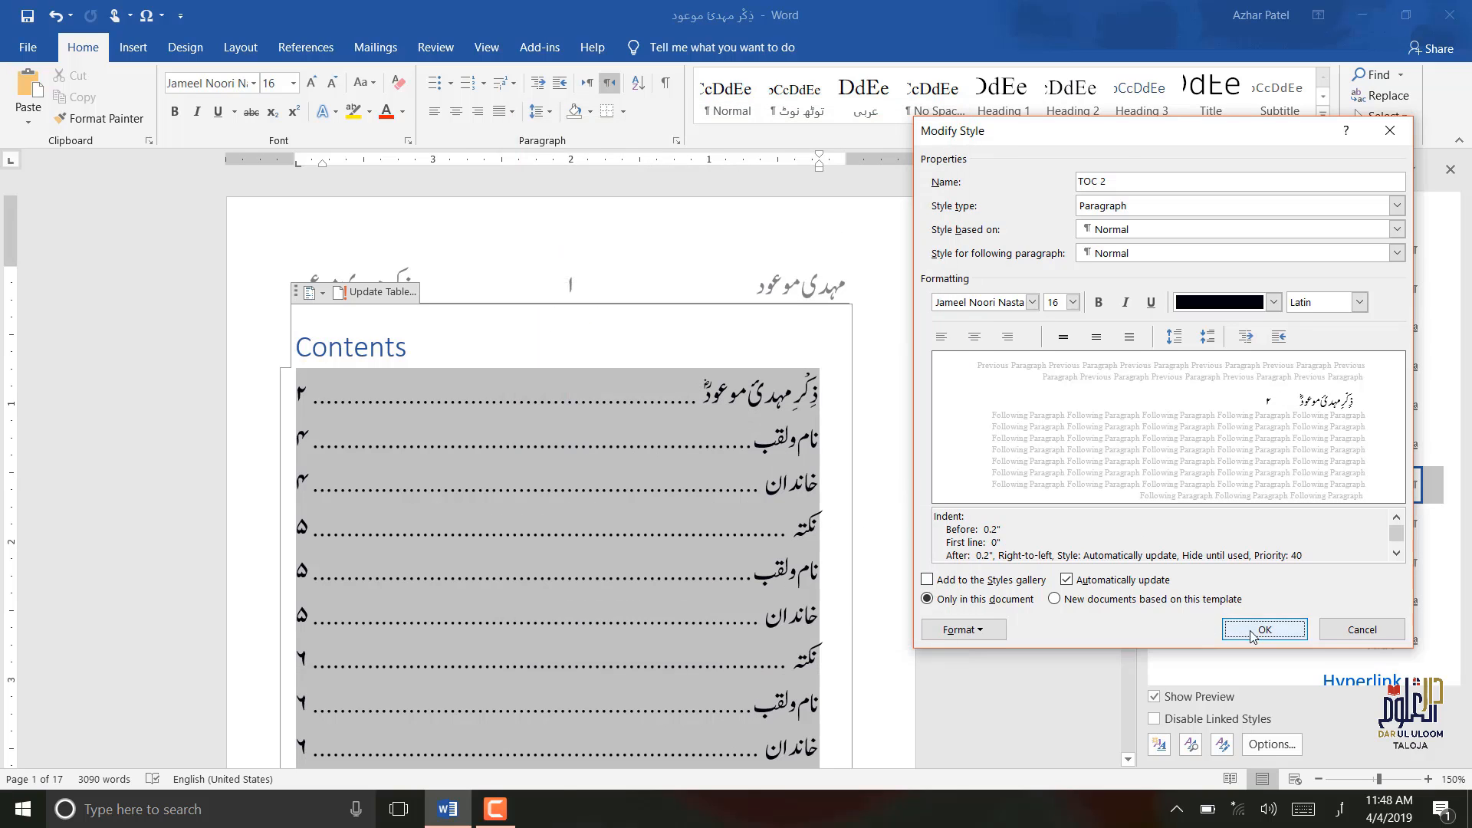
click(1265, 630)
- Replace the table of contents title "Contents" with فہرست and centre it
click(749, 394)
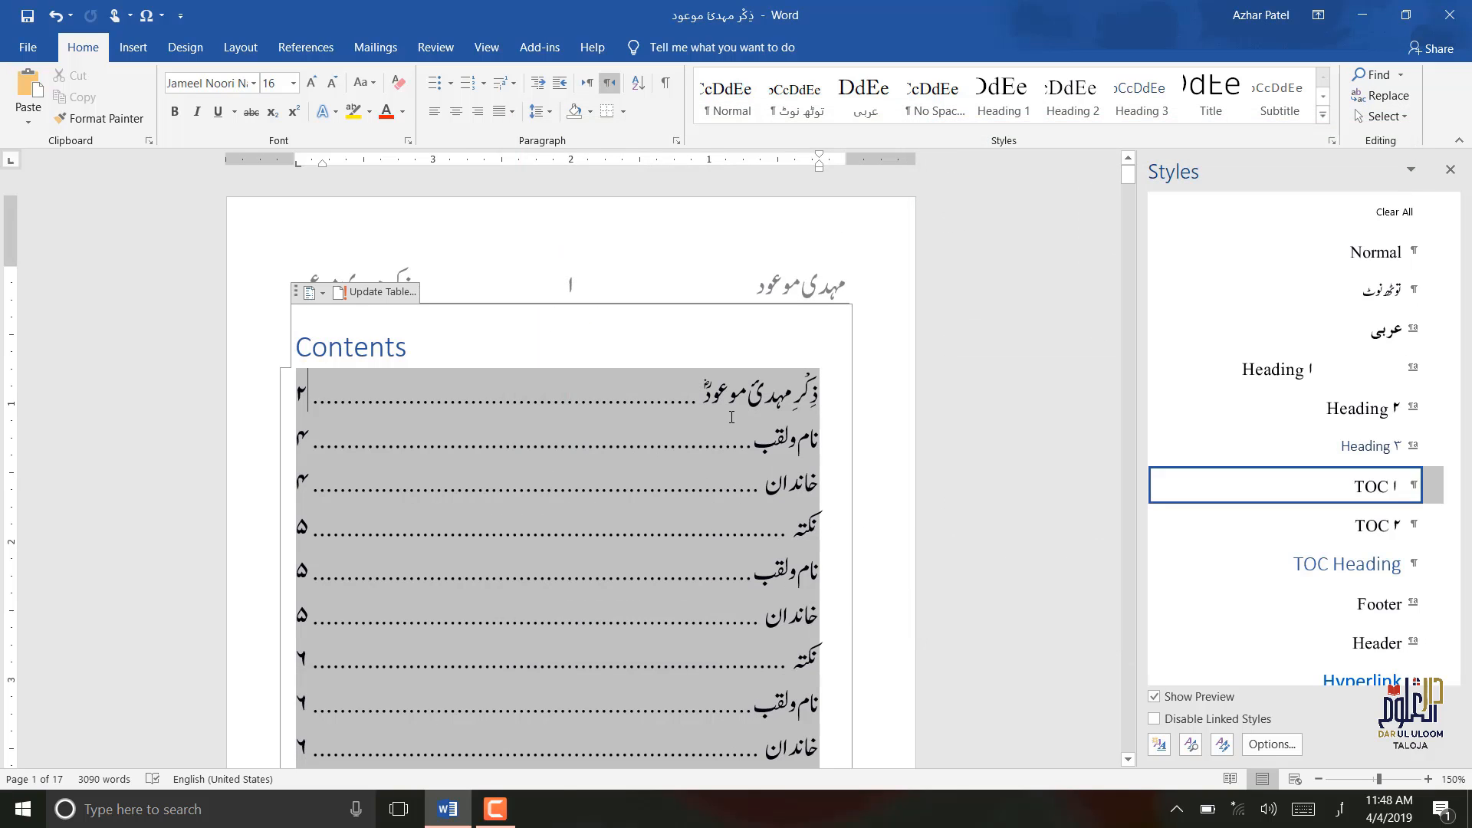
drag(403, 345, 284, 357)
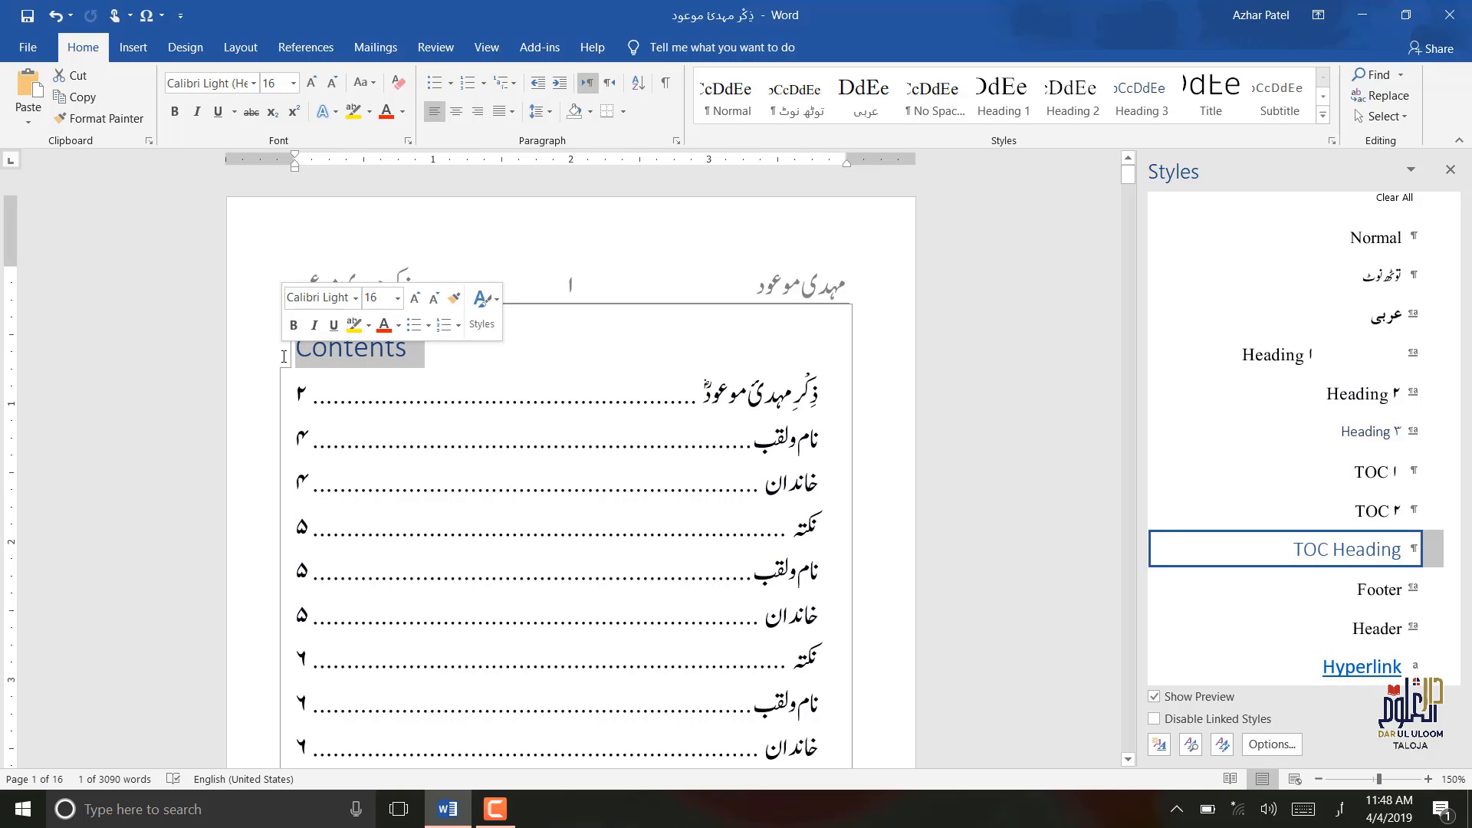
key(BackSpace)
text(فہرست)
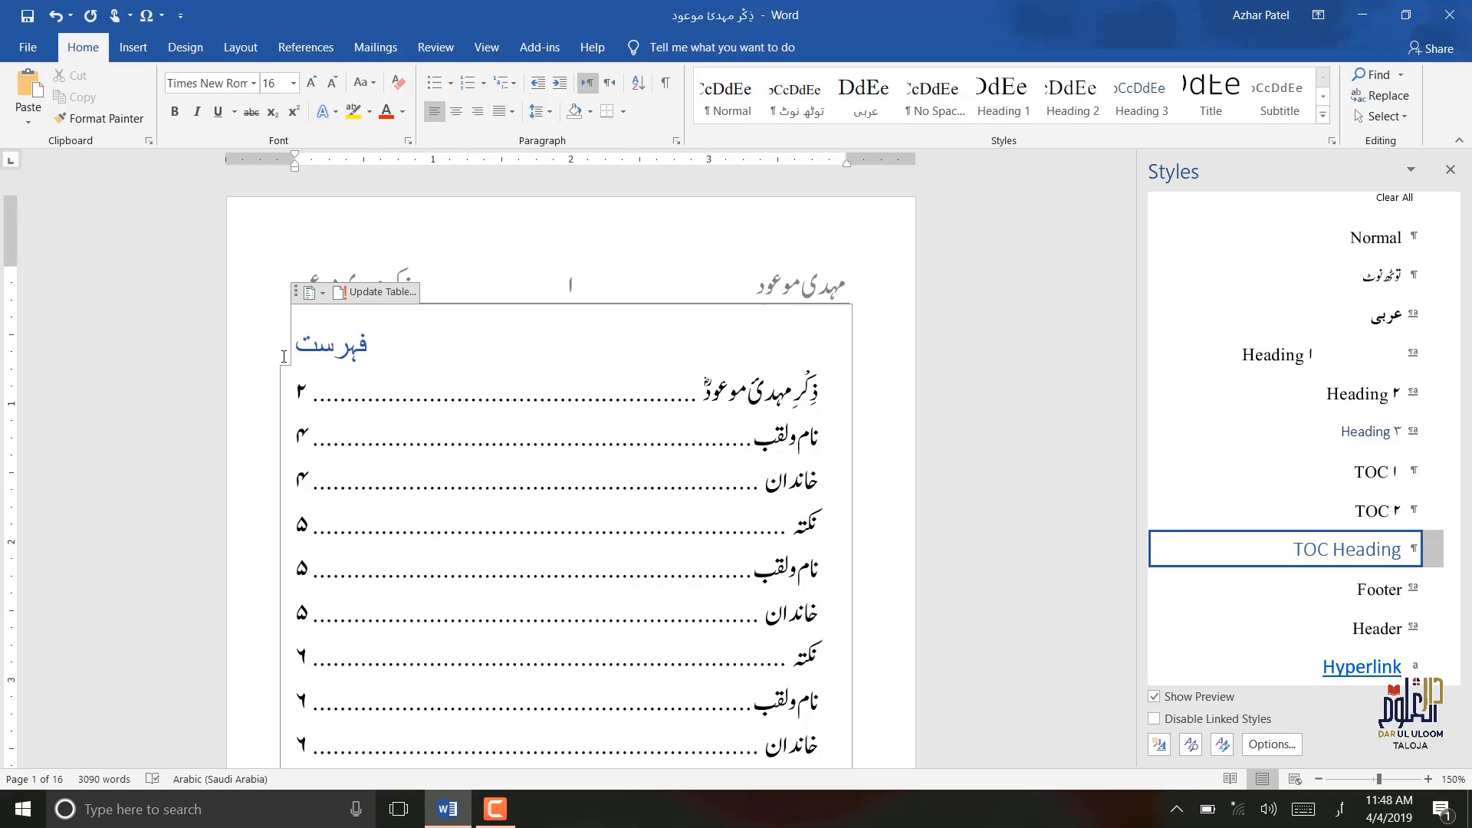
key(ctrl+e)
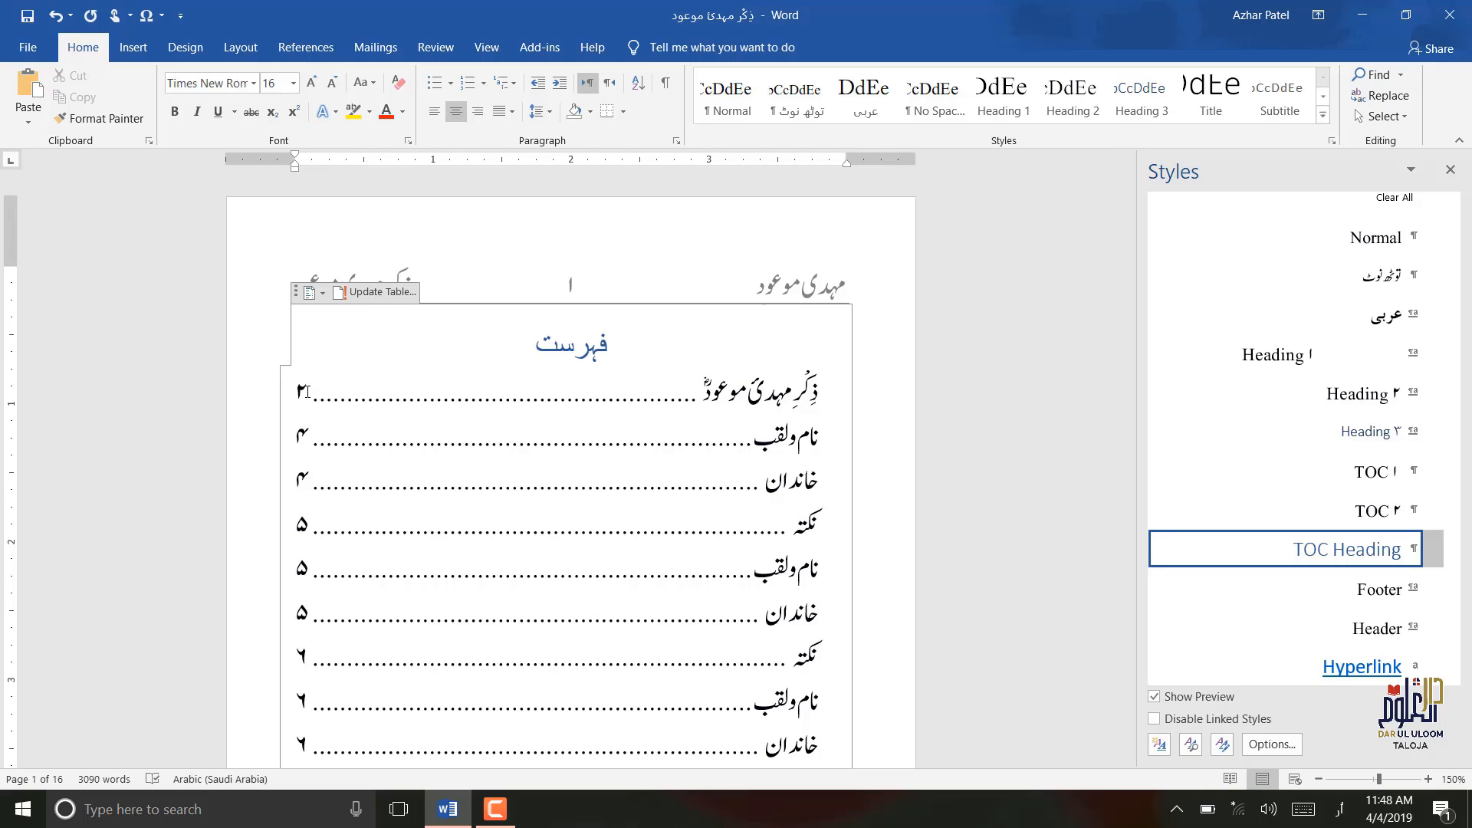
- Format the contents title فہرست in the Jameel Noori Nastaleeq font, underlined and coloured black
double_click(559, 335)
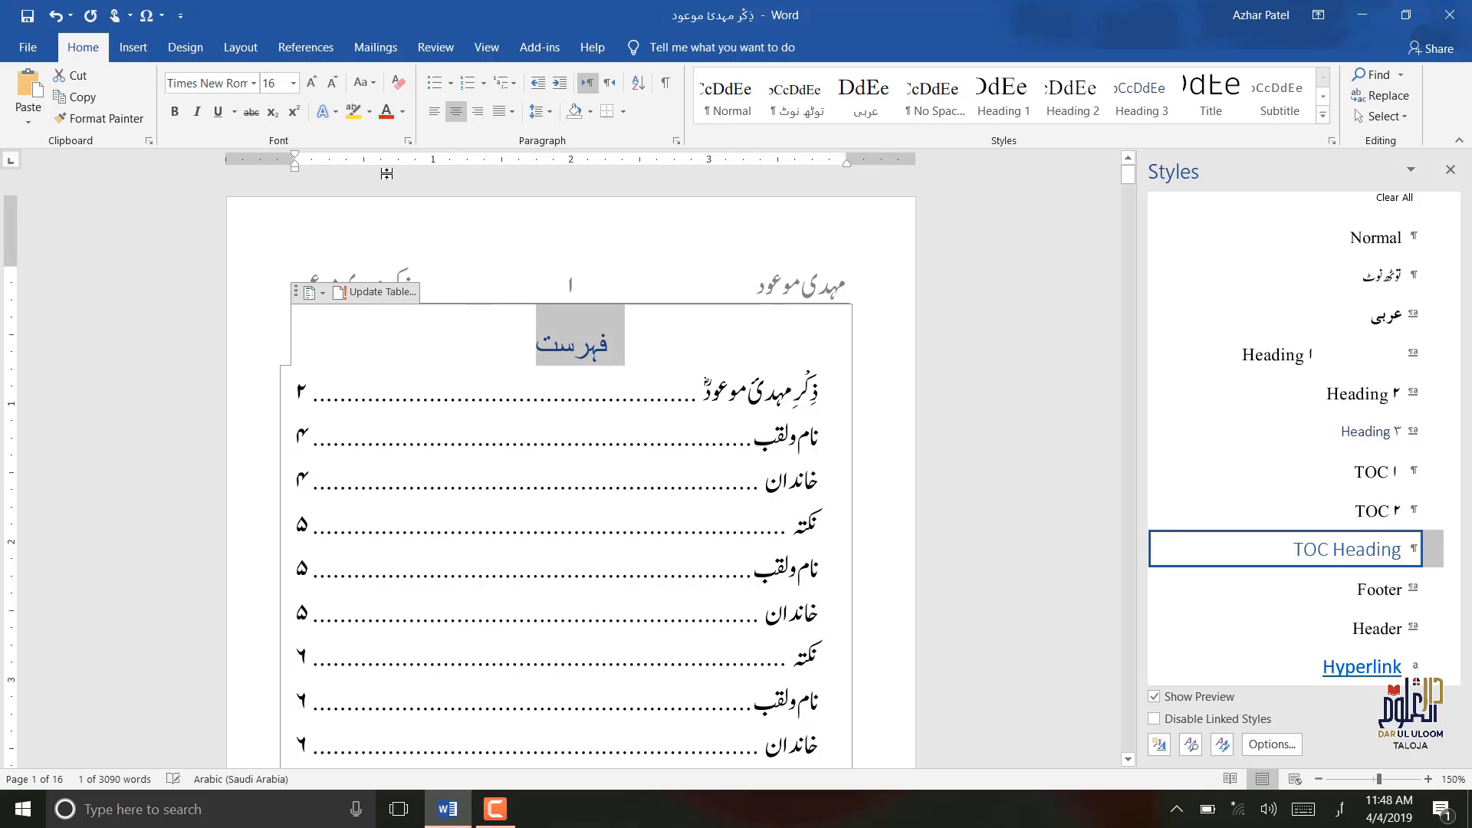
click(252, 91)
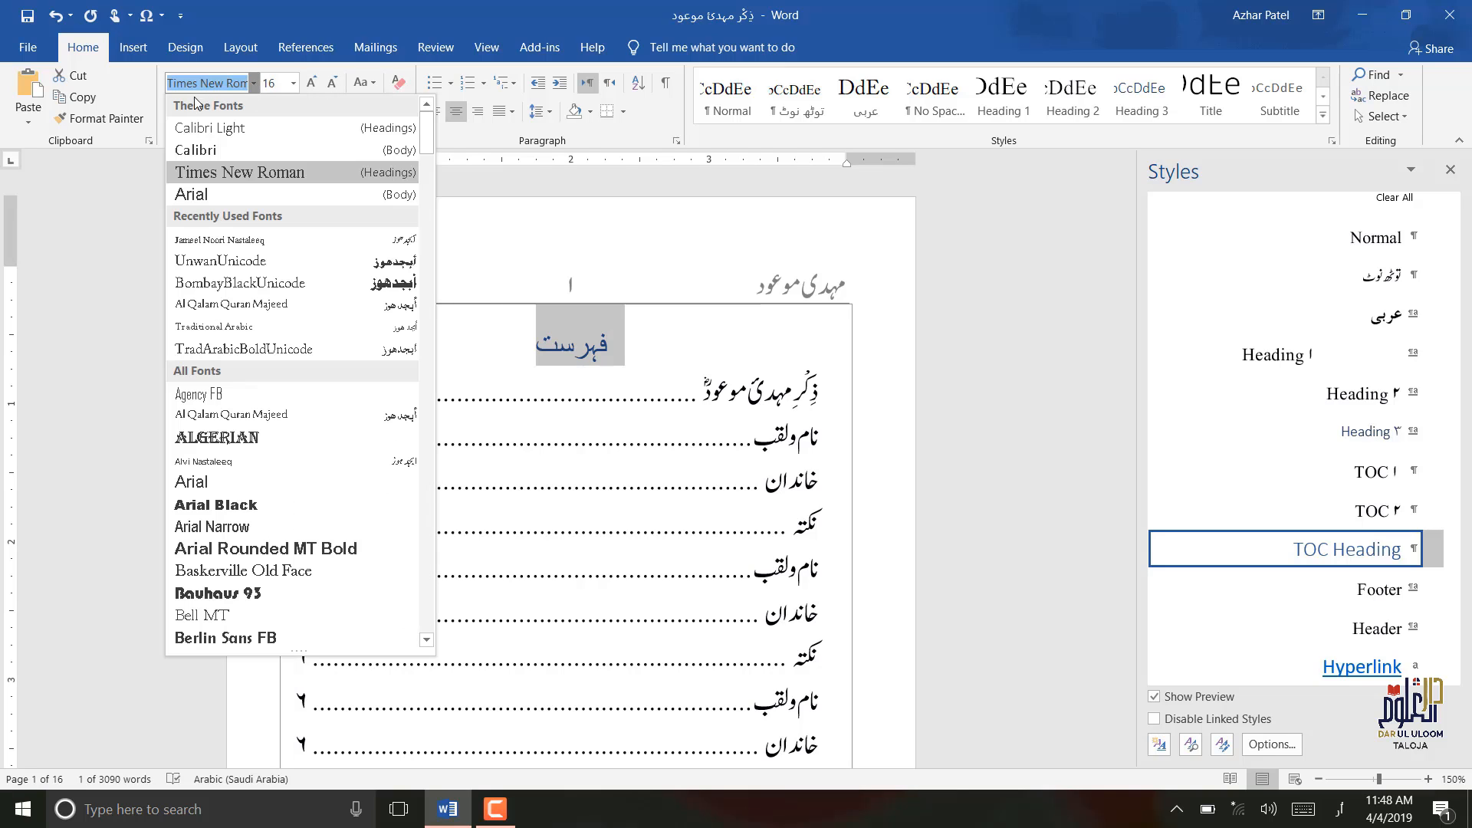
click(184, 237)
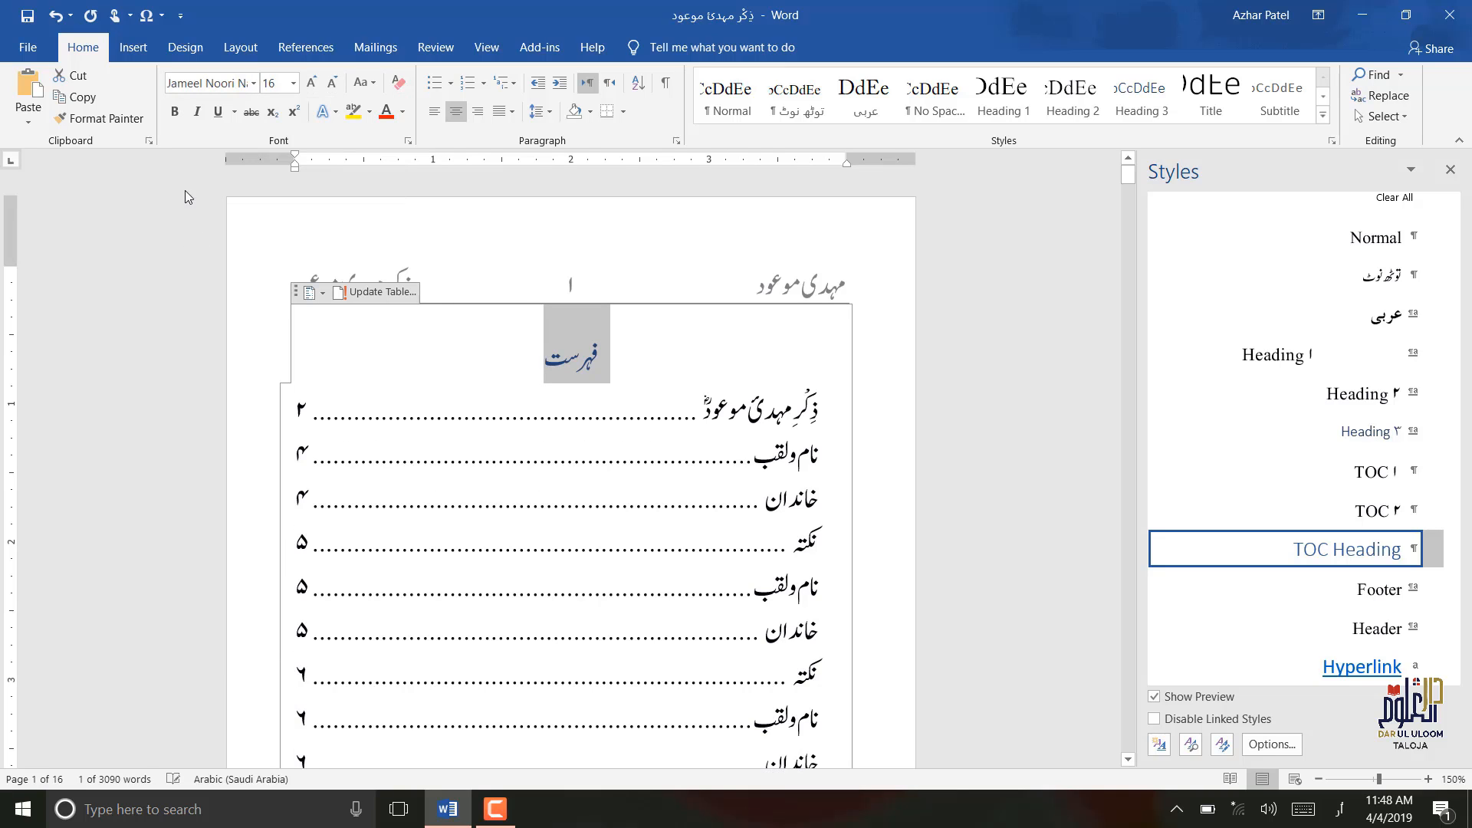
click(218, 112)
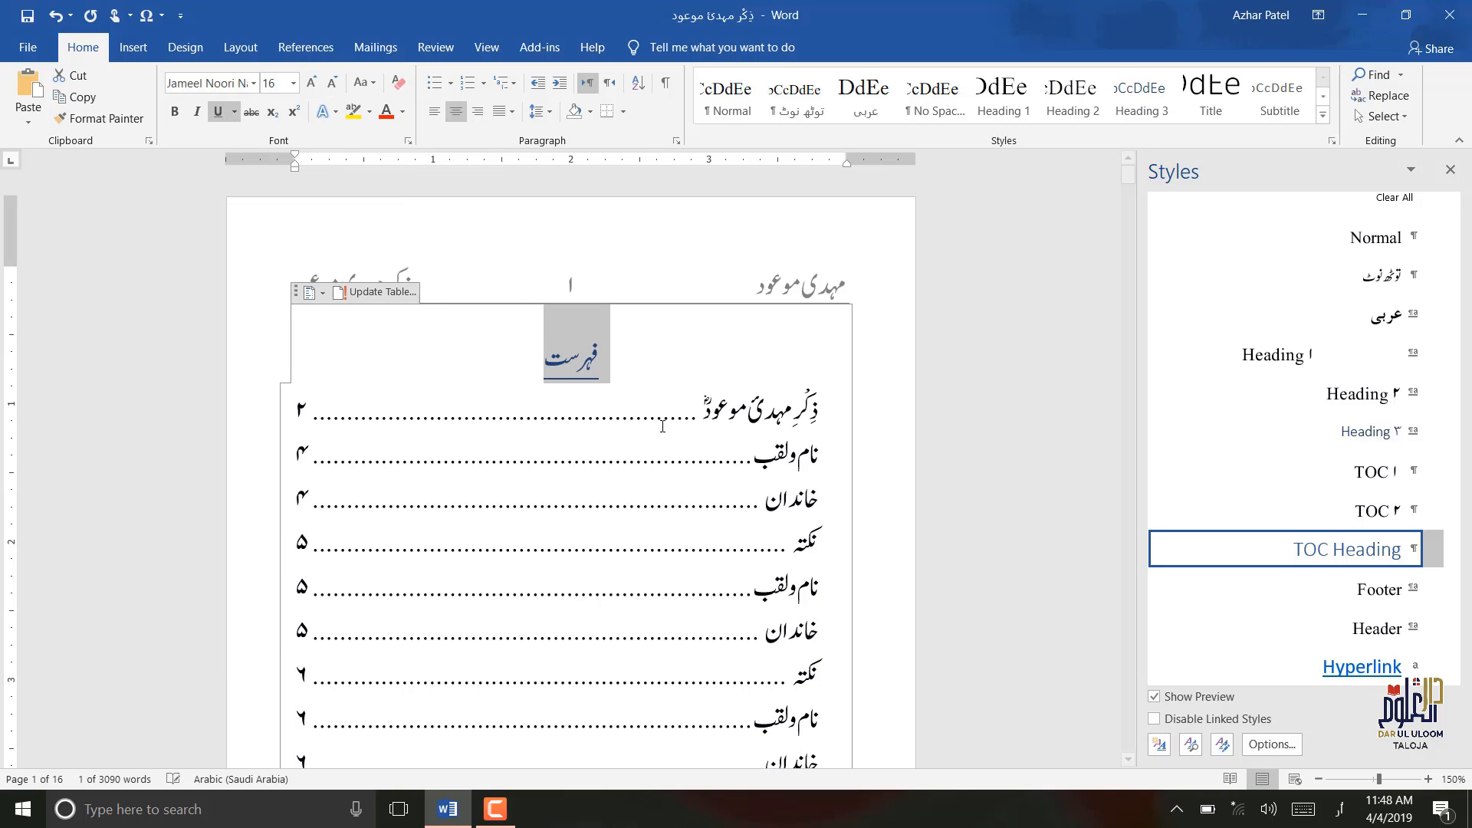
click(403, 112)
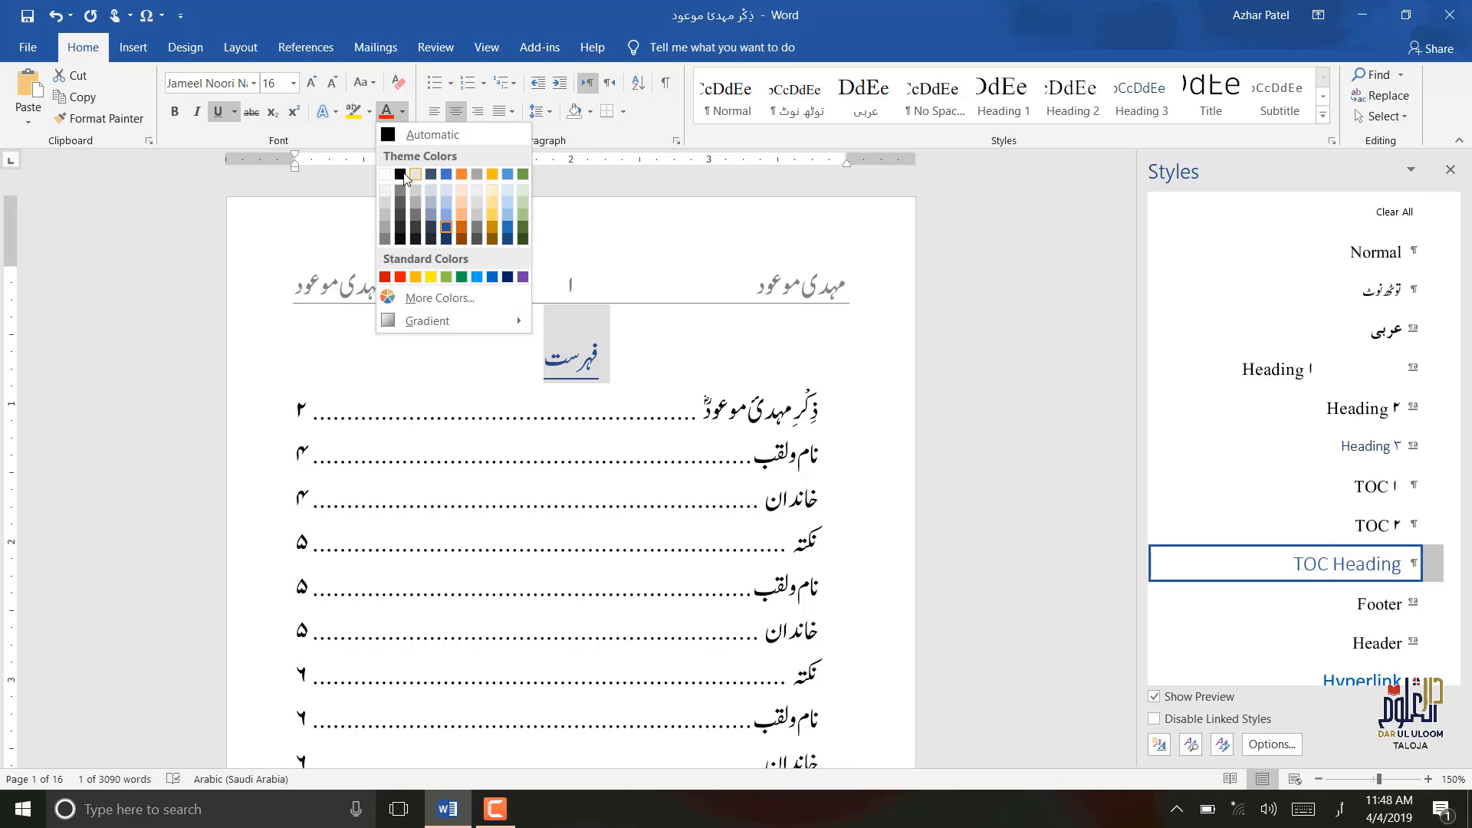
click(401, 175)
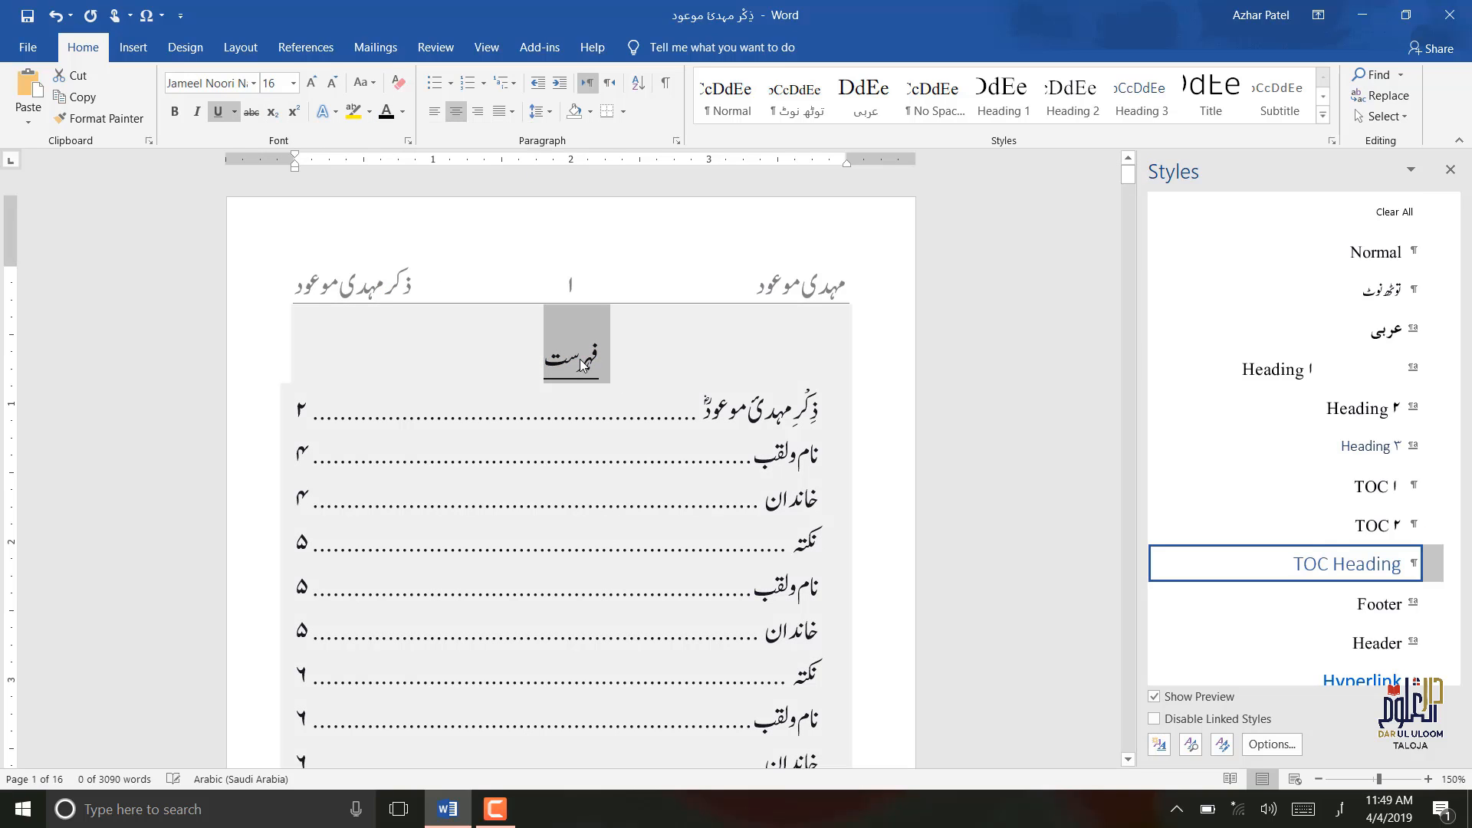
click(753, 433)
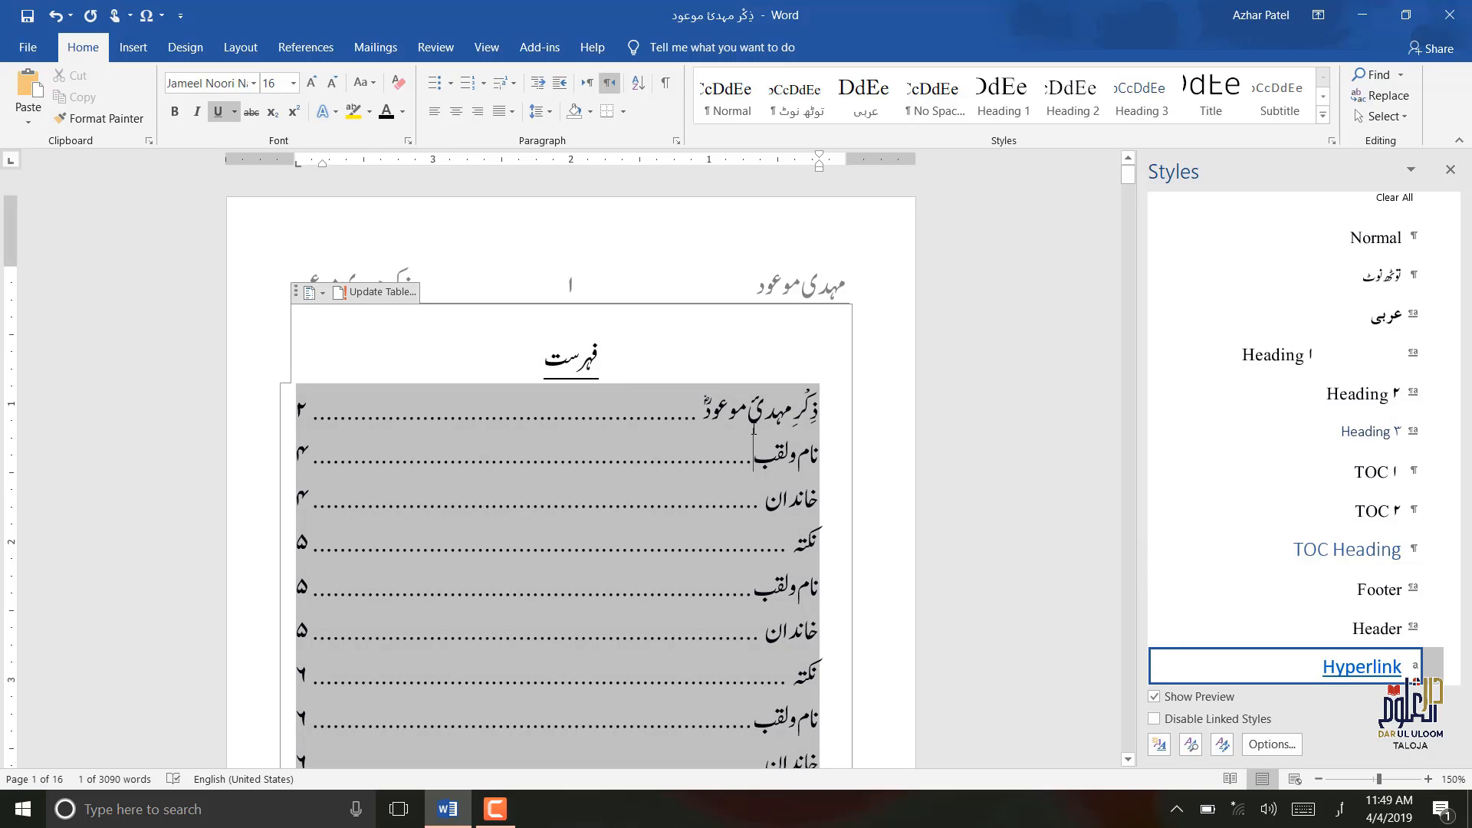
- Unlink the Section 2 header from the previous section's header
double_click(397, 286)
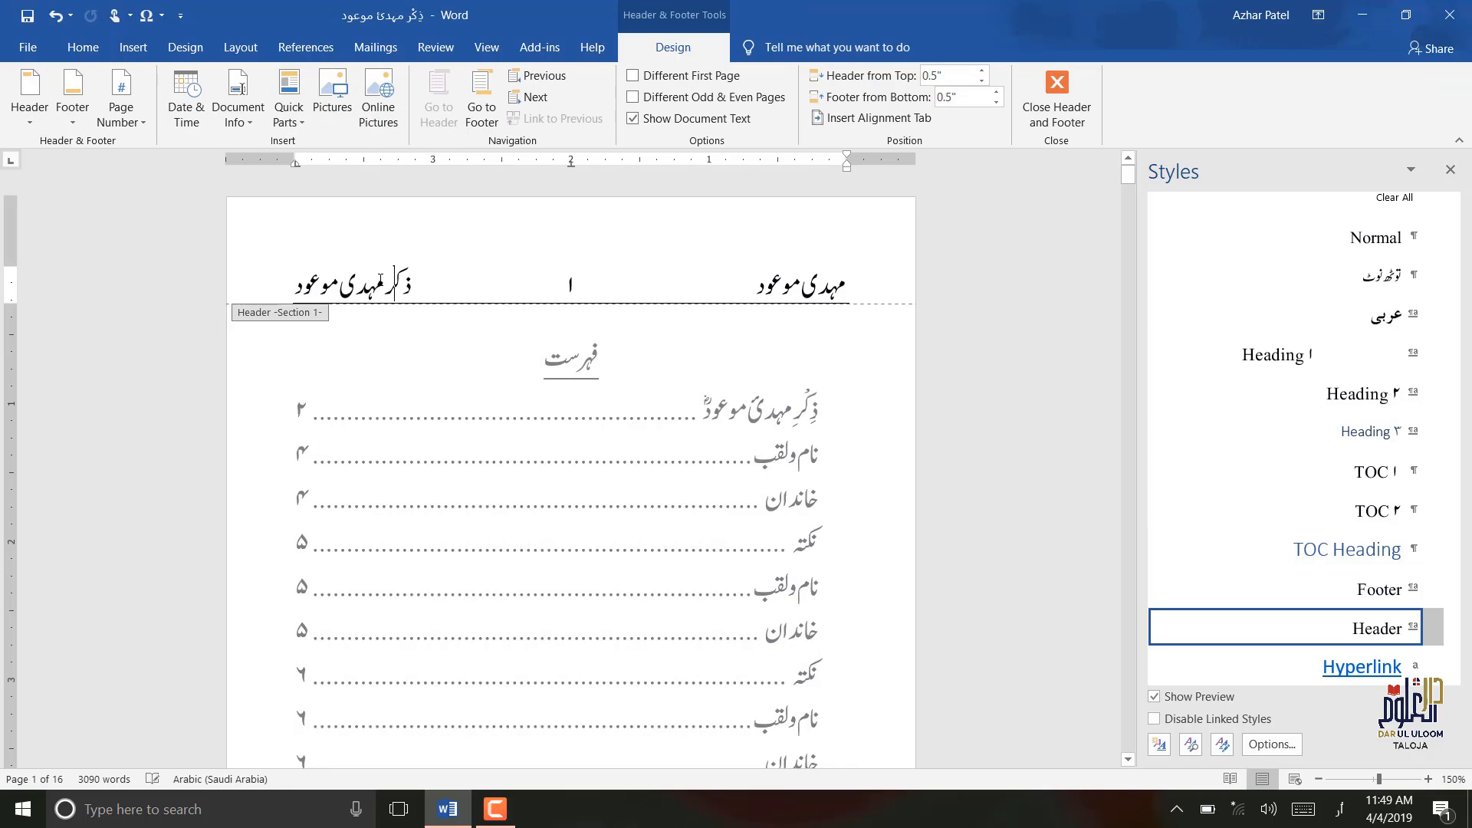
scroll(535, 375, down, 15)
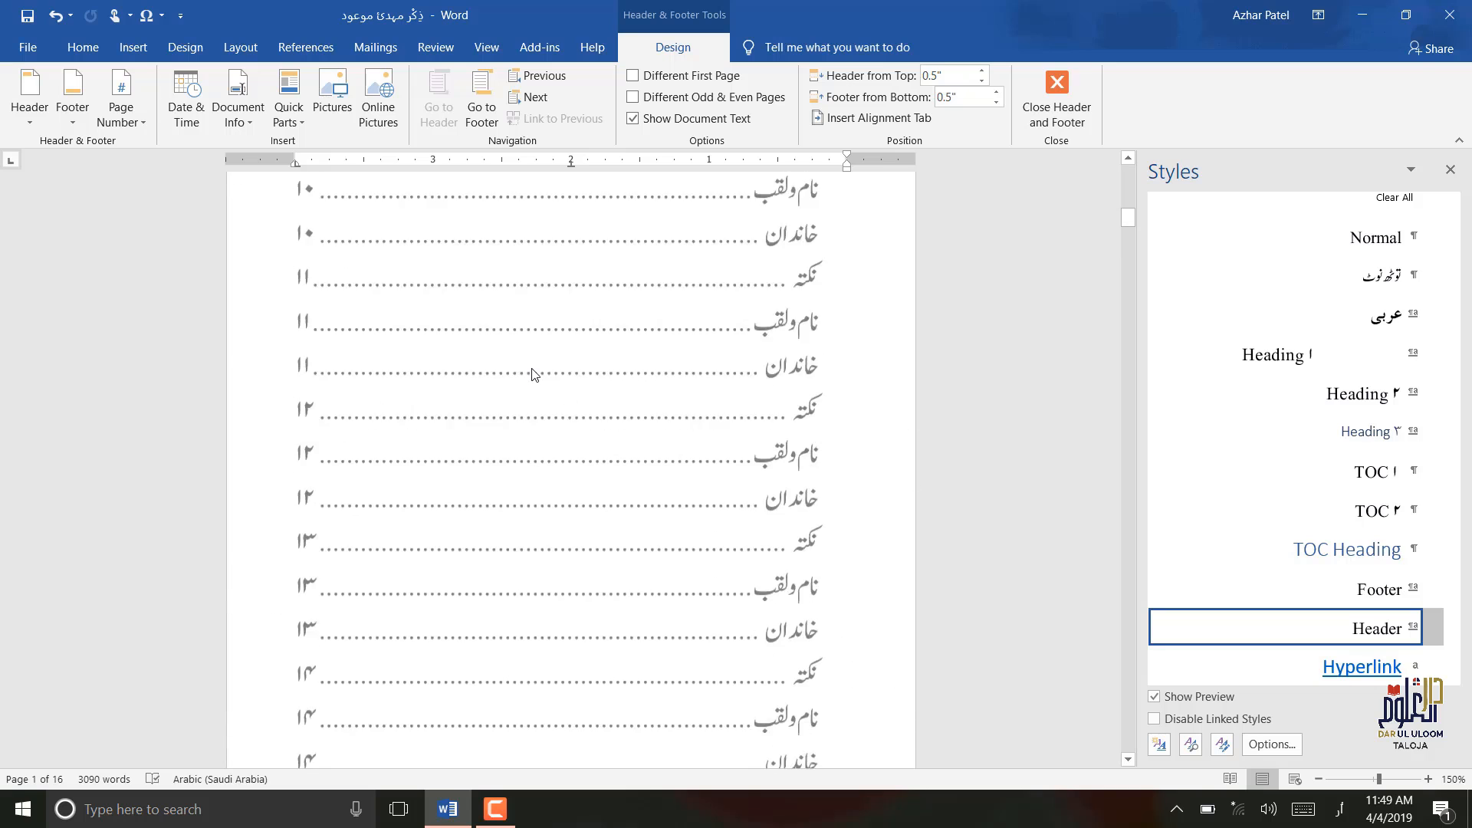
scroll(315, 514, up, 5)
click(356, 532)
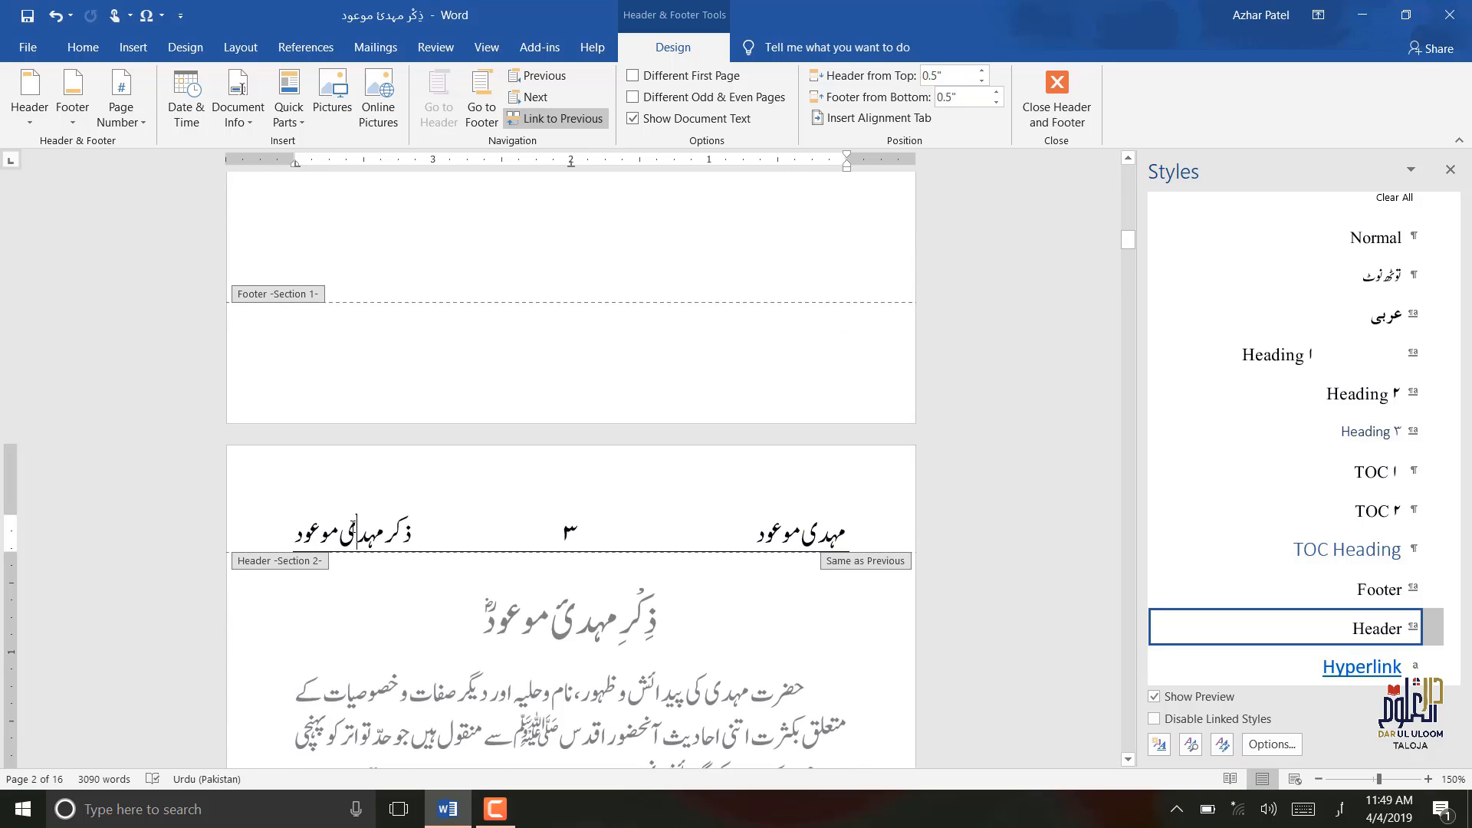
click(561, 120)
scroll(500, 306, down, 2)
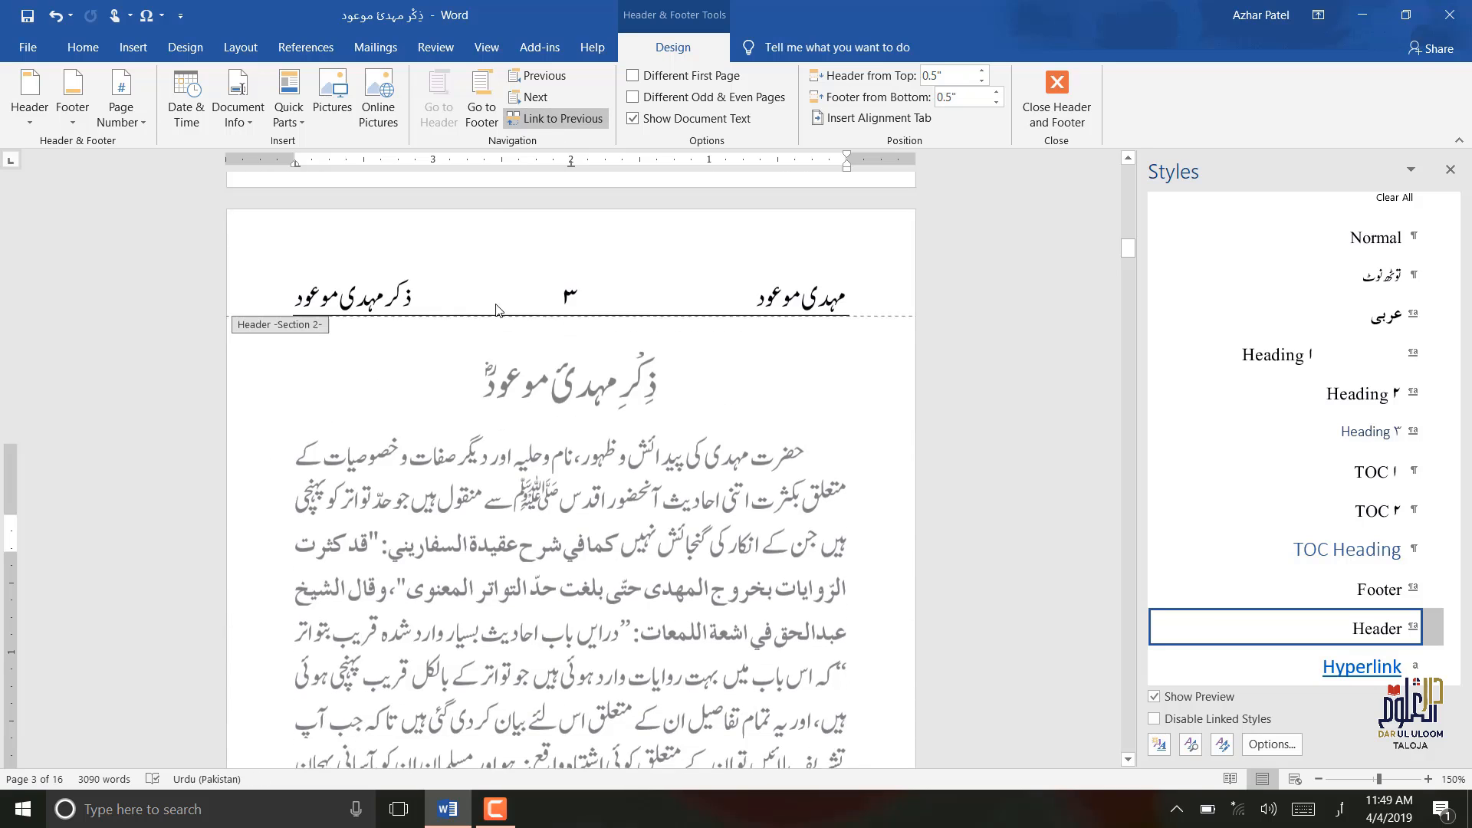
- Replace the text ذکر مہدی موعود with فہرست in the Section 1 header above the table of contents
scroll(481, 357, up, 18)
scroll(480, 360, up, 2)
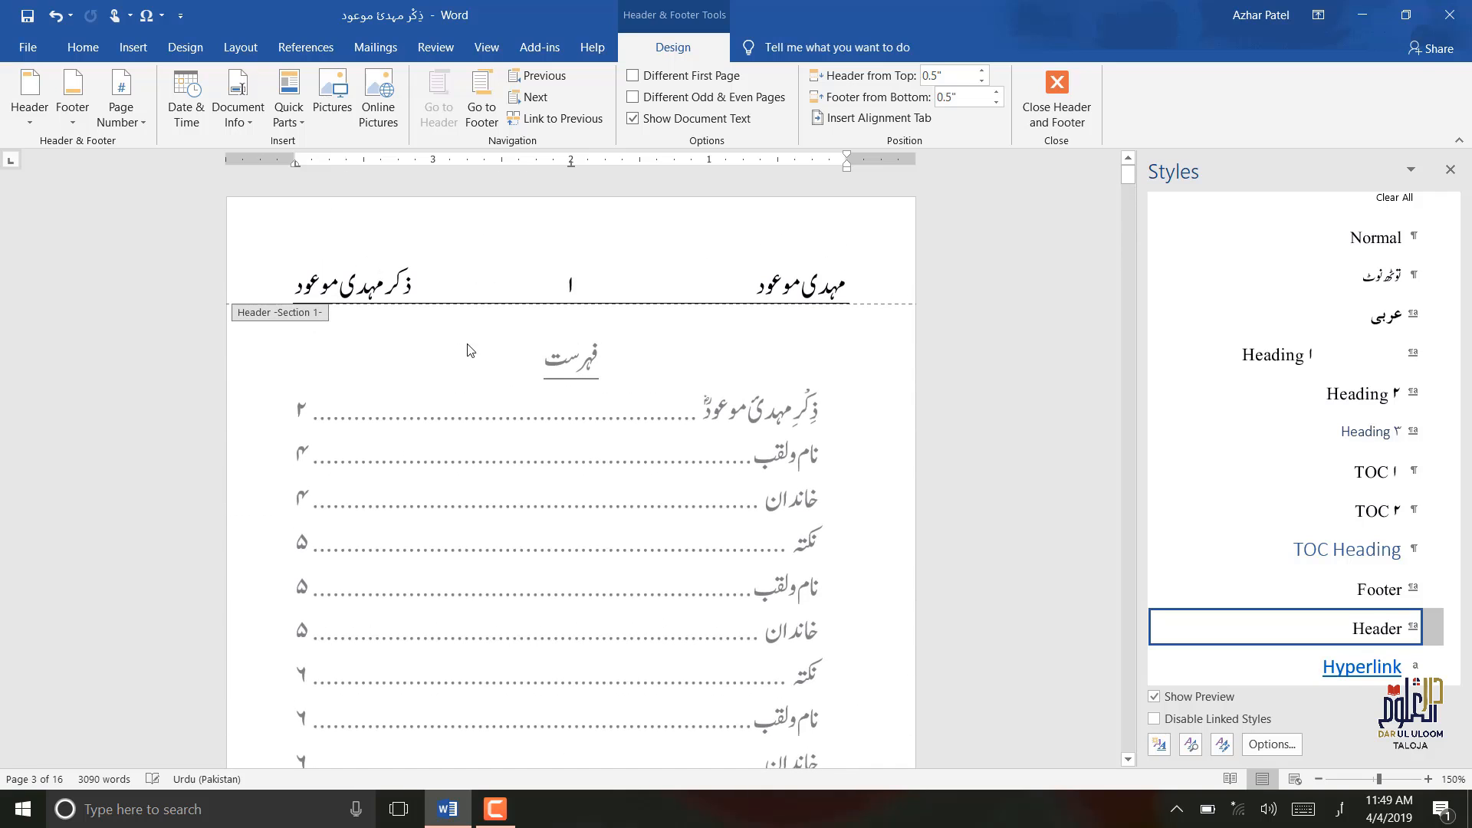
click(299, 285)
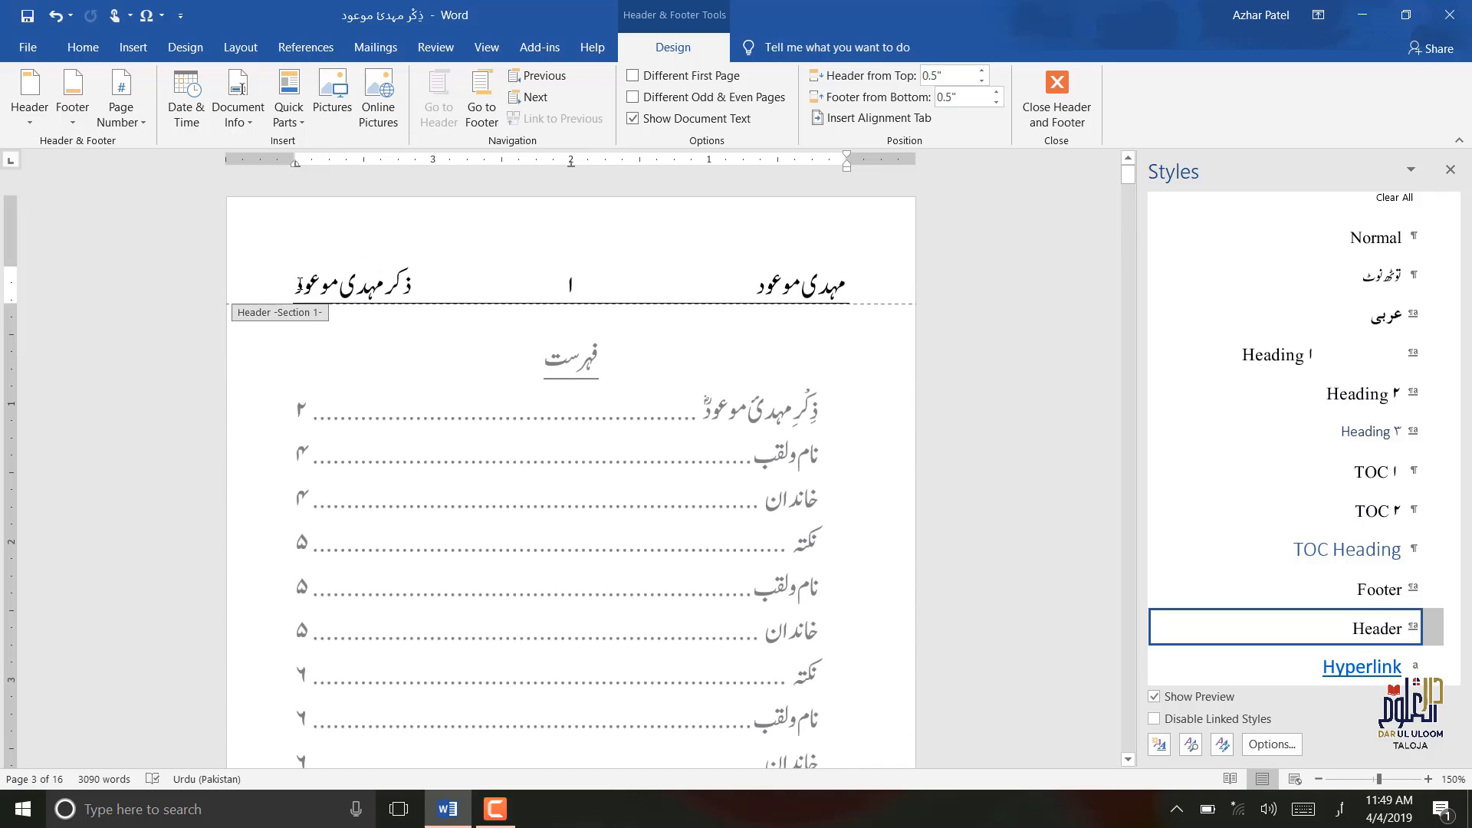
key(BackSpace)
key(BackSpace)
key(BackSpace)
key(BackSpace)
key(BackSpace)
key(BackSpace)
key(BackSpace)
key(BackSpace)
key(BackSpace)
key(BackSpace)
key(BackSpace)
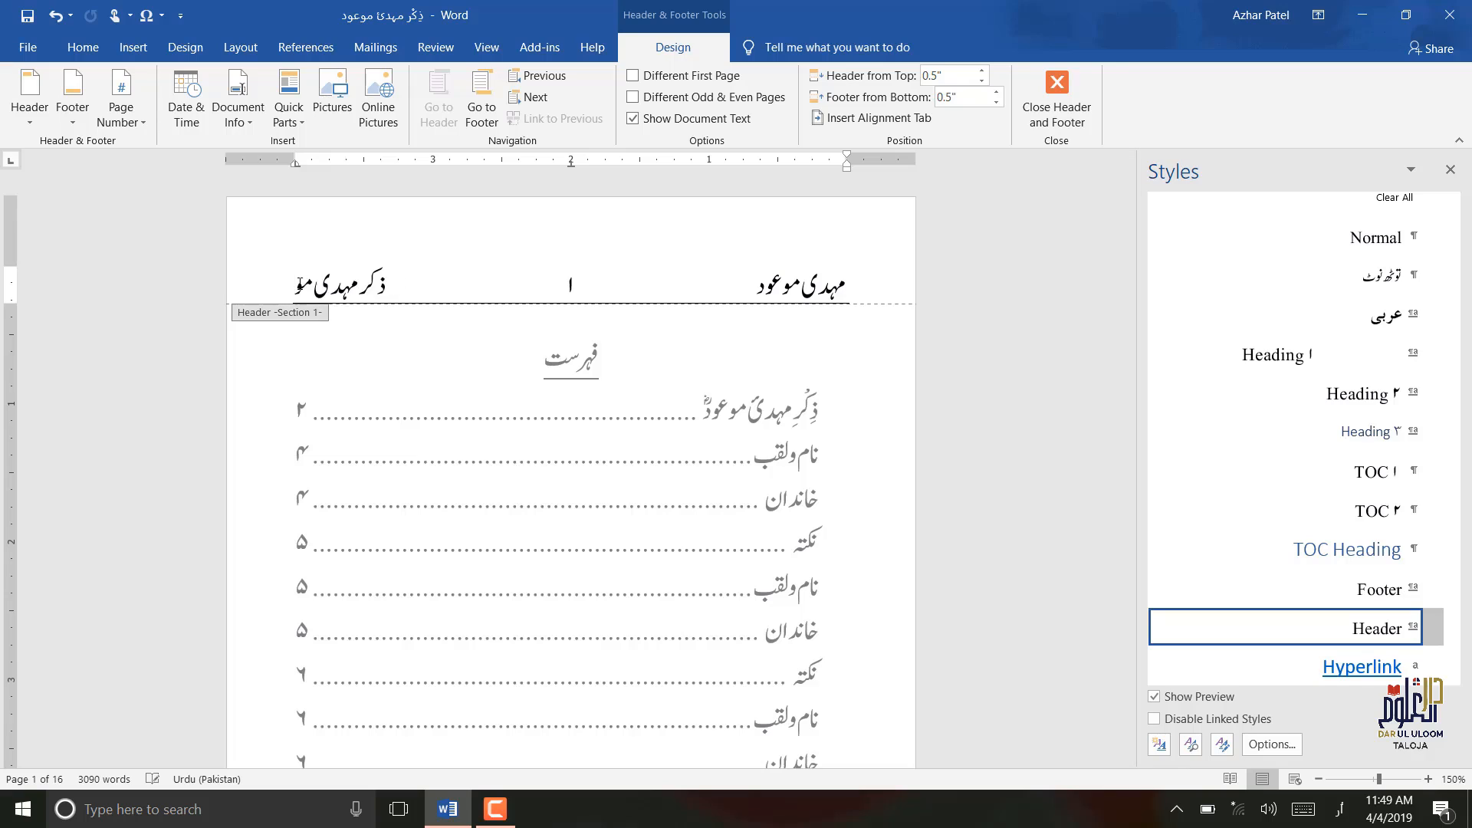
key(BackSpace)
key(BackSpace)
key(BackSpace)
text(رست)
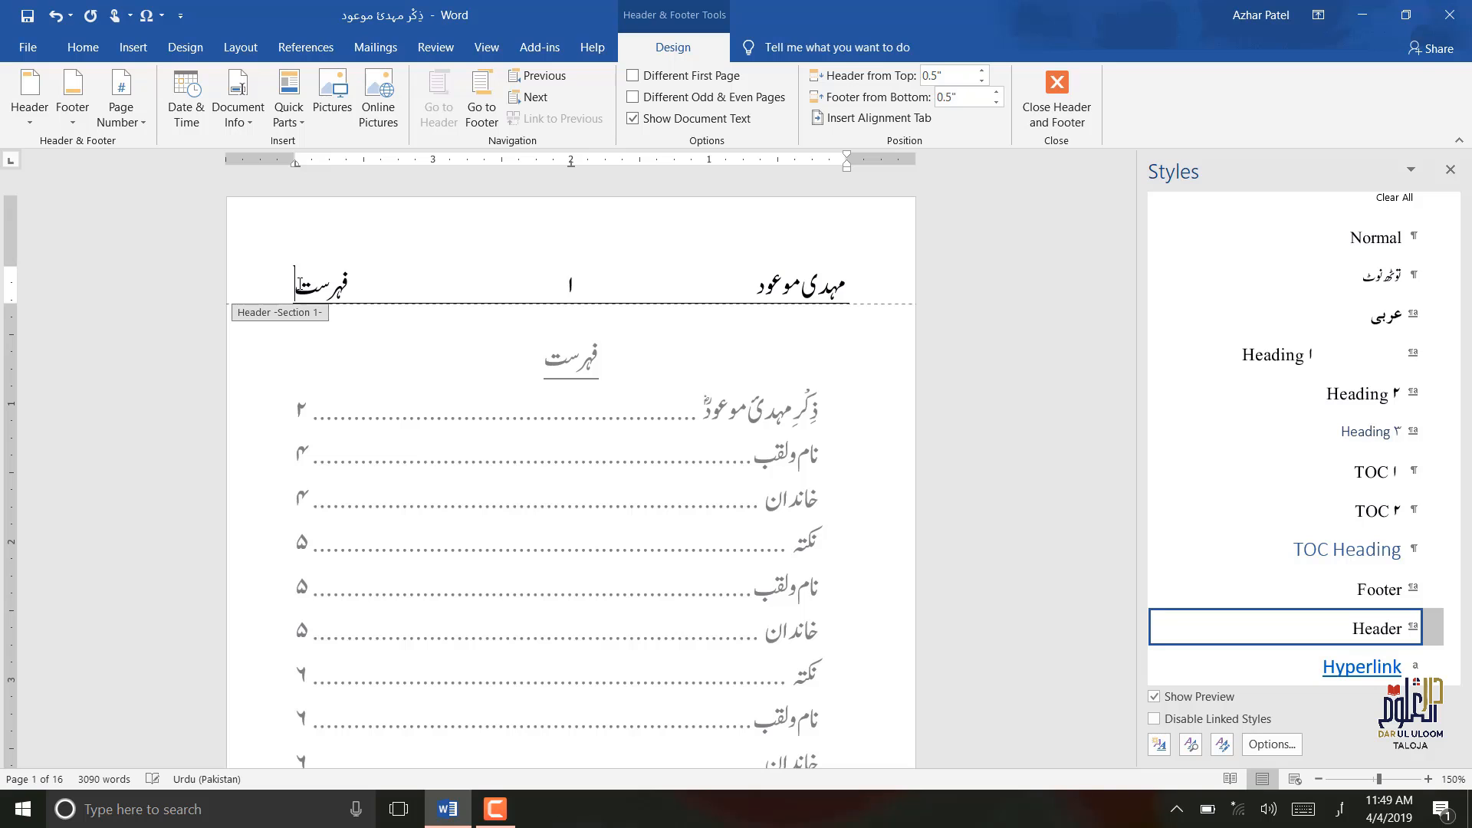
- Leave header editing and review the table of contents entries, page numbers and headers across its pages
double_click(620, 541)
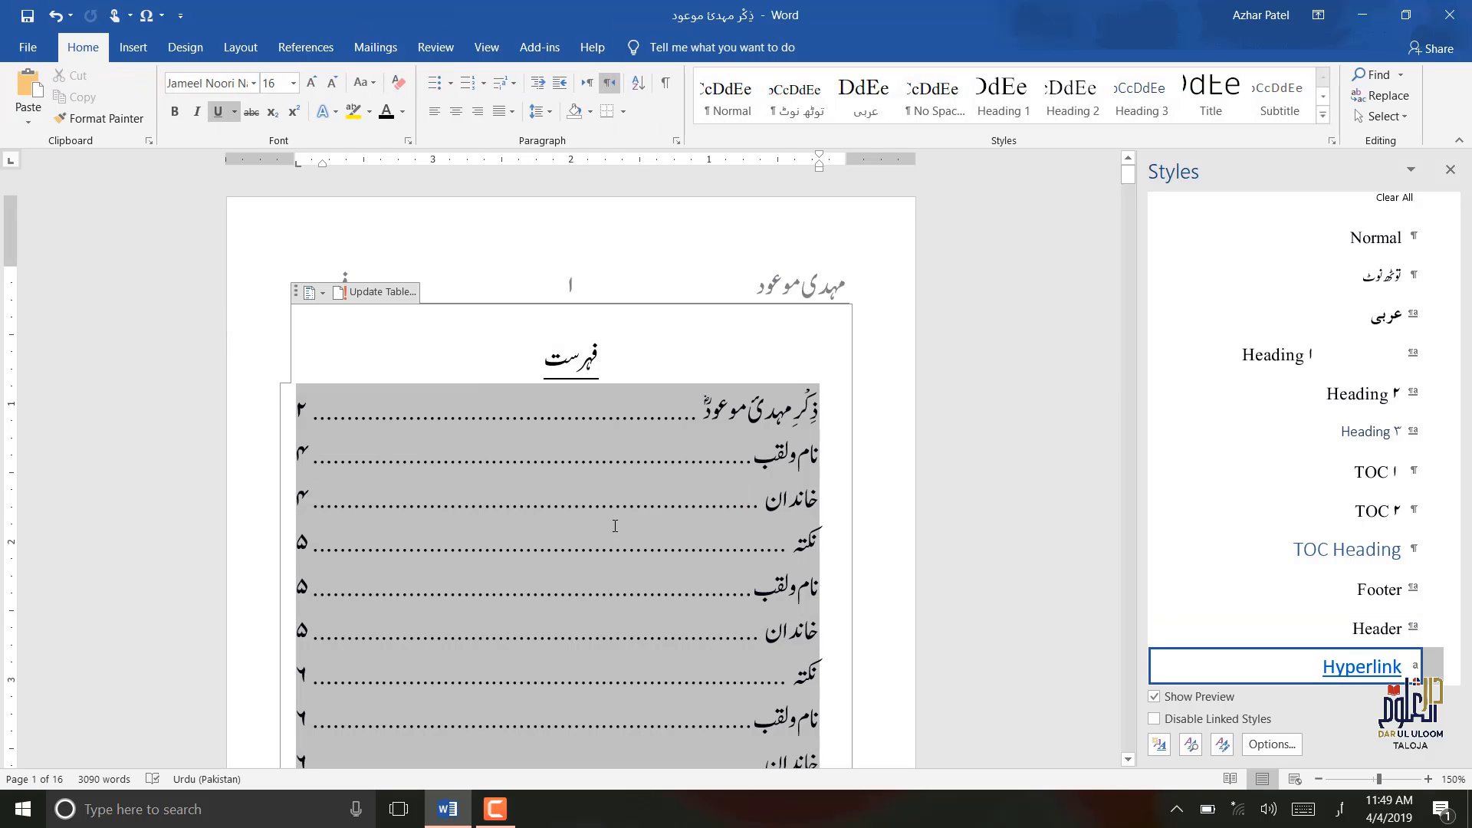
scroll(615, 529, down, 5)
scroll(615, 526, down, 5)
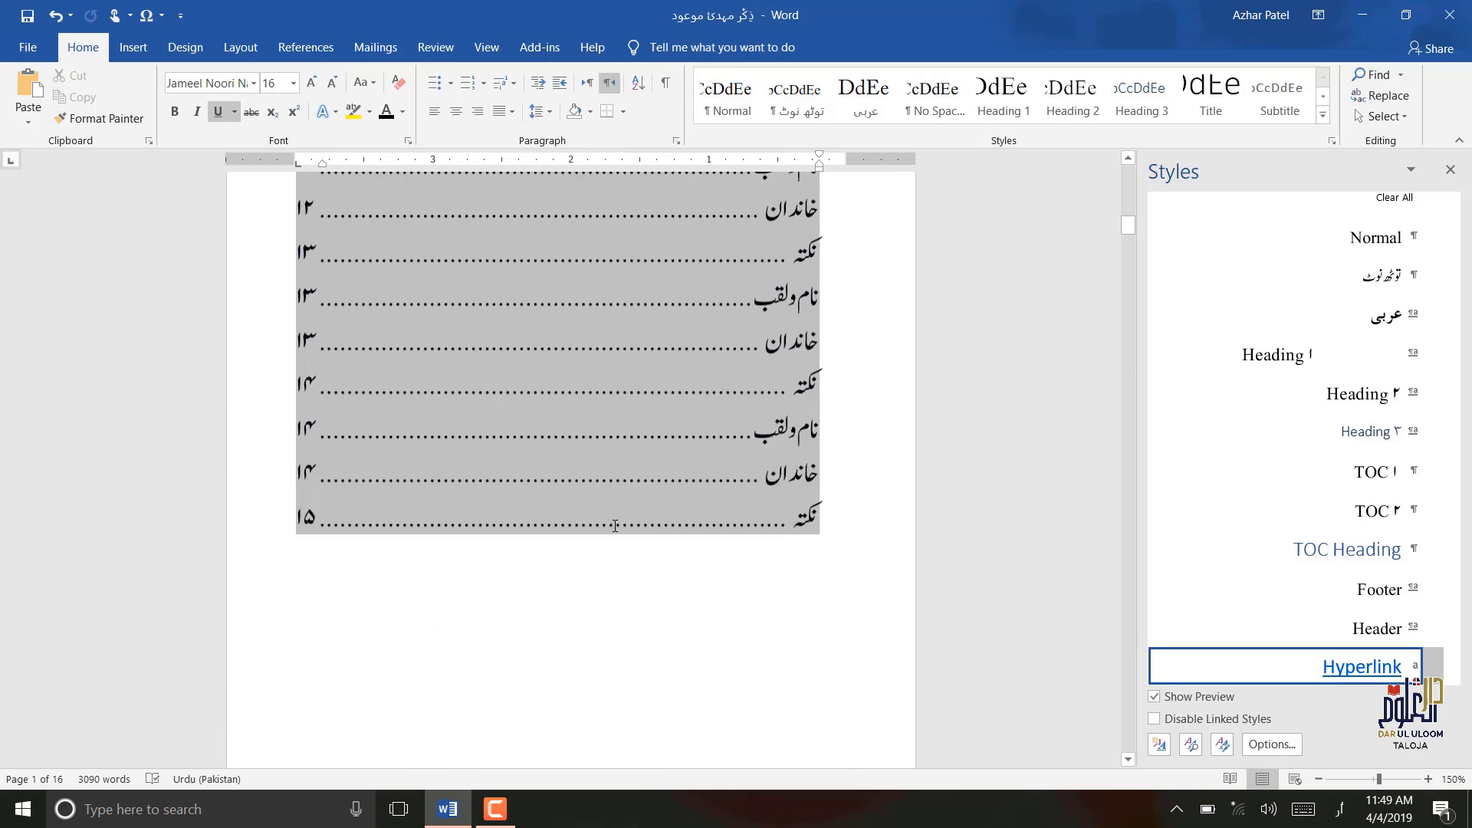
scroll(433, 423, up, 10)
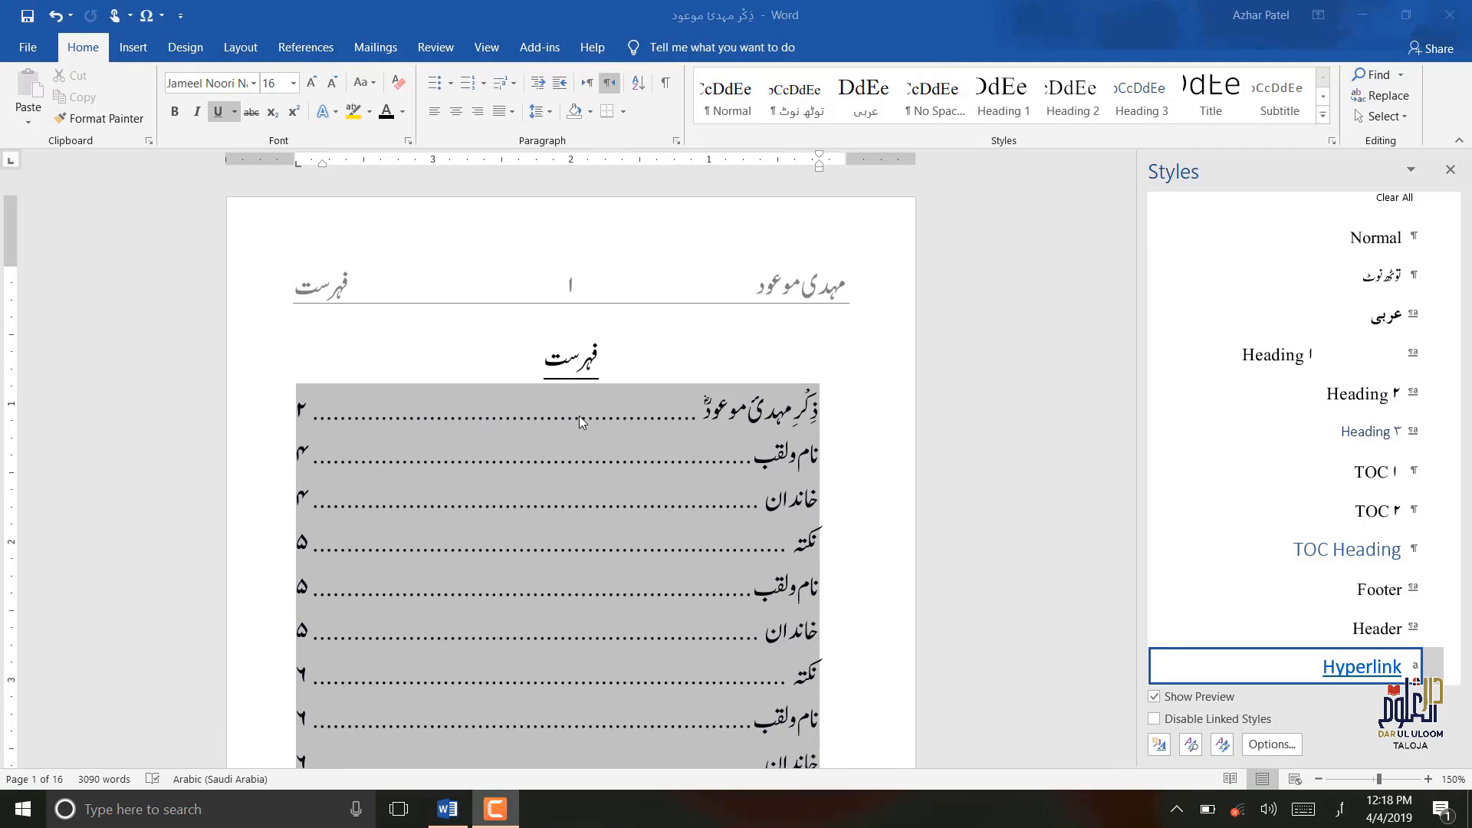
scroll(587, 414, down, 12)
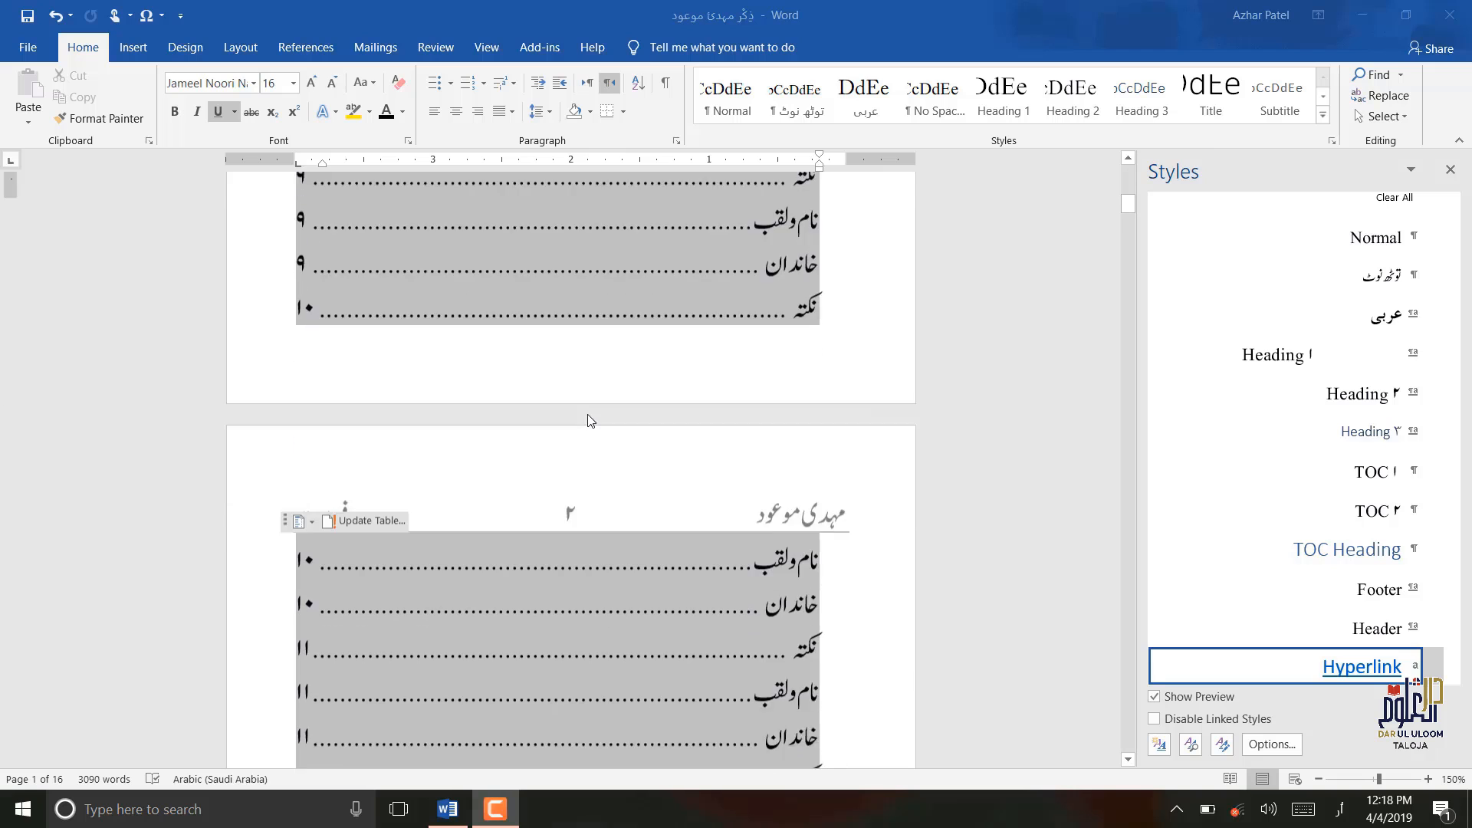
scroll(534, 560, up, 10)
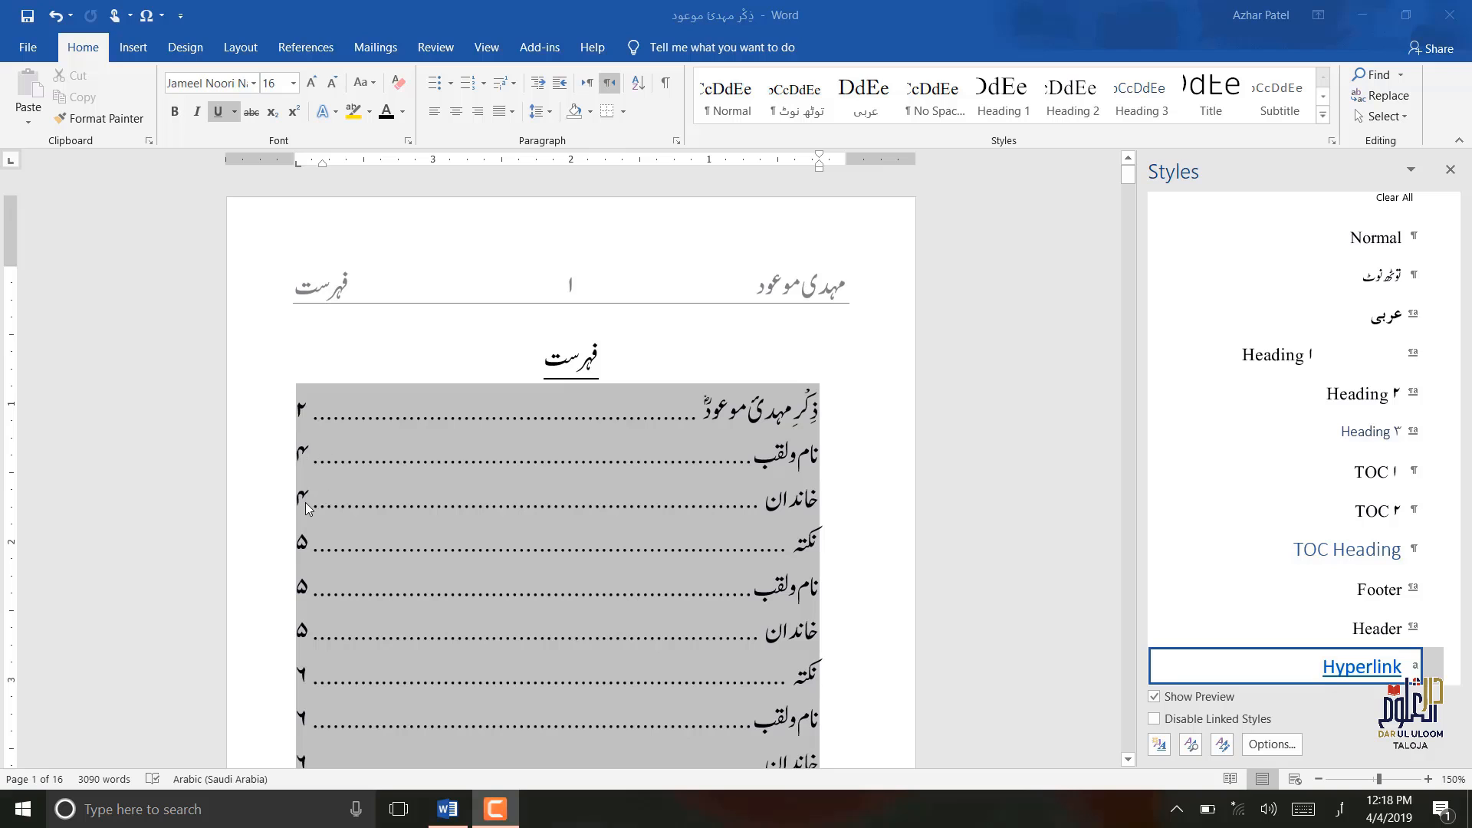
scroll(306, 418, down, 10)
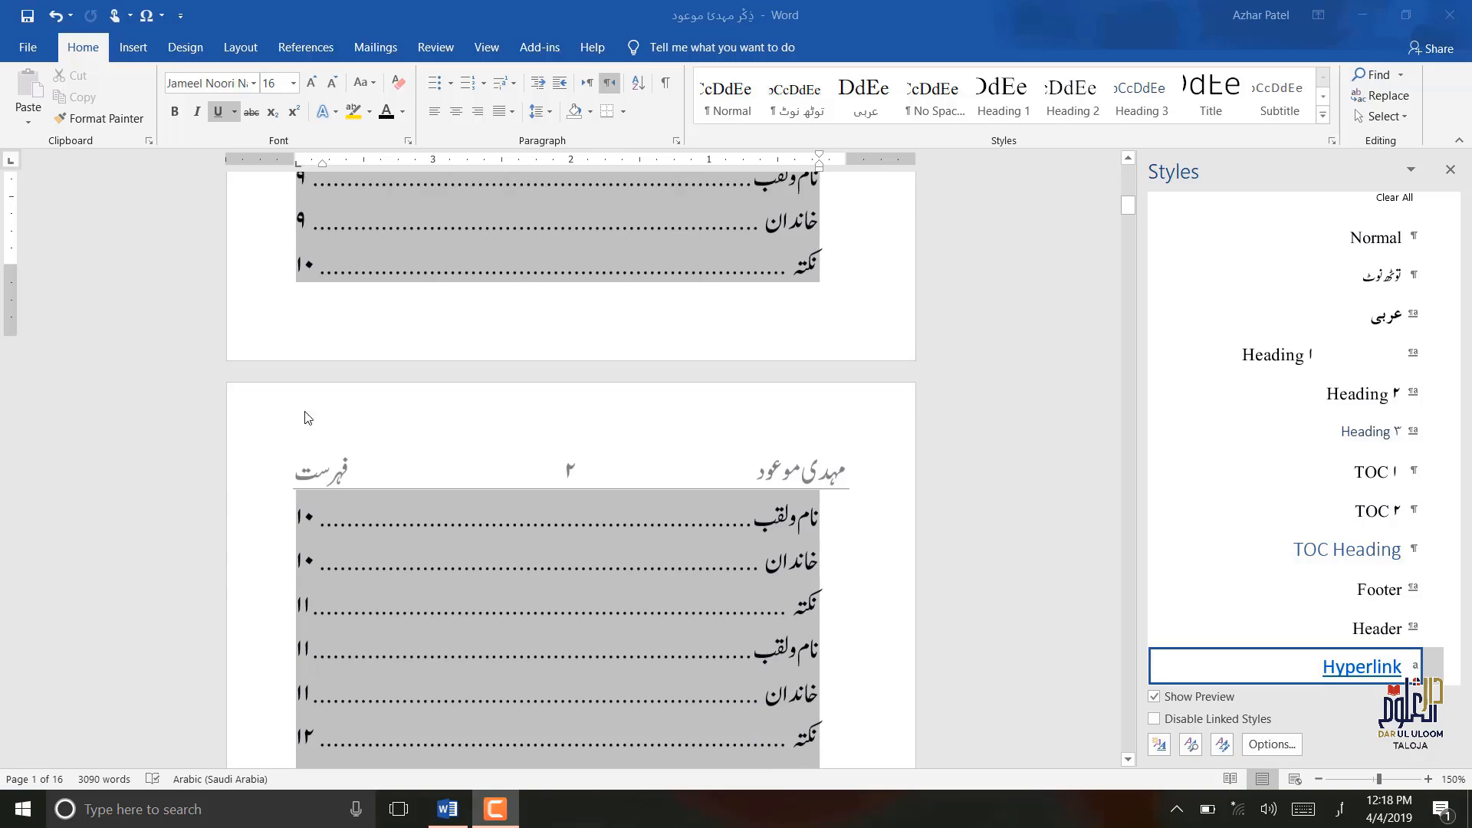
scroll(307, 418, down, 8)
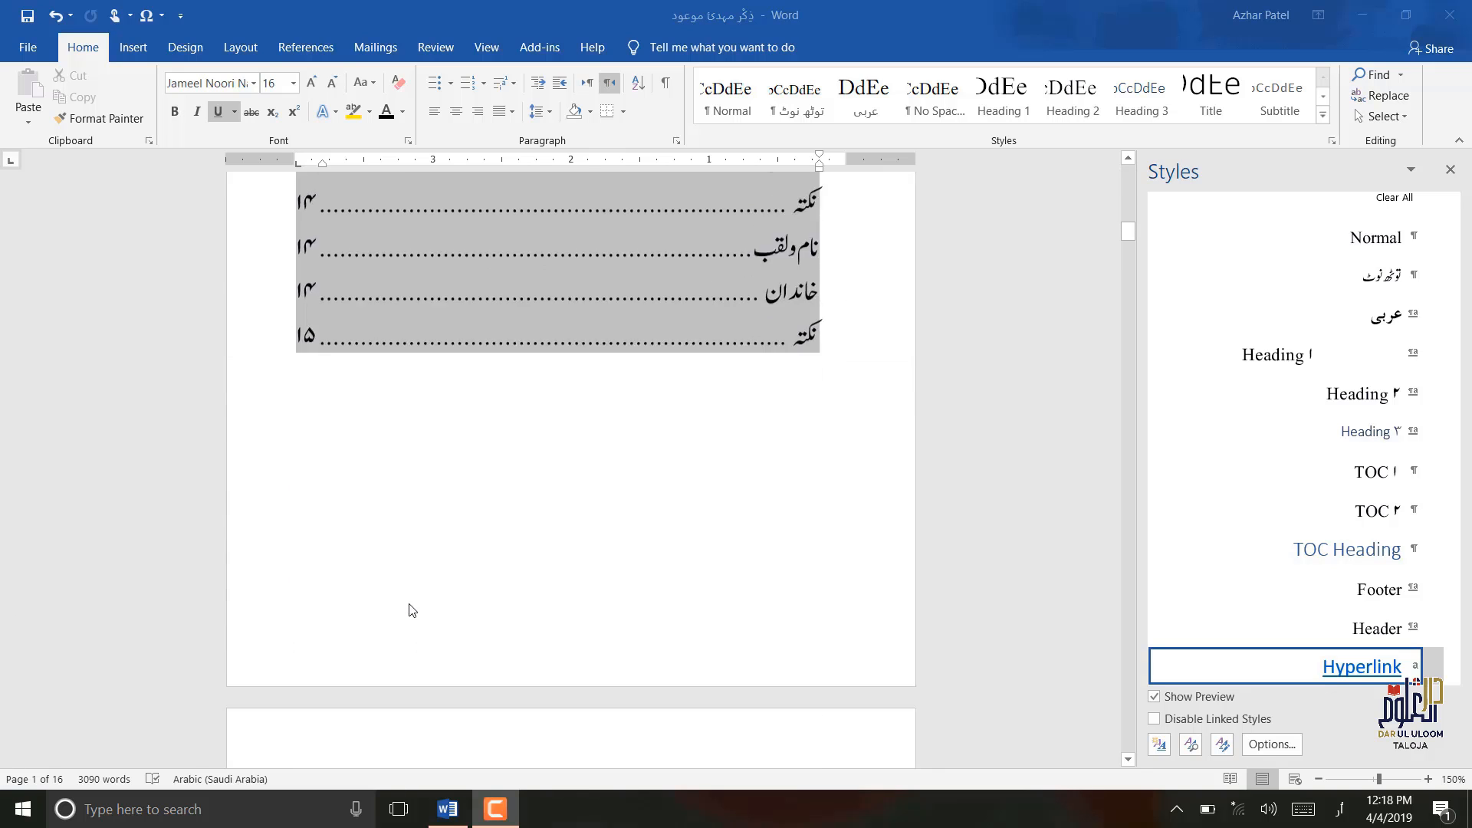
scroll(411, 610, down, 3)
scroll(412, 610, up, 20)
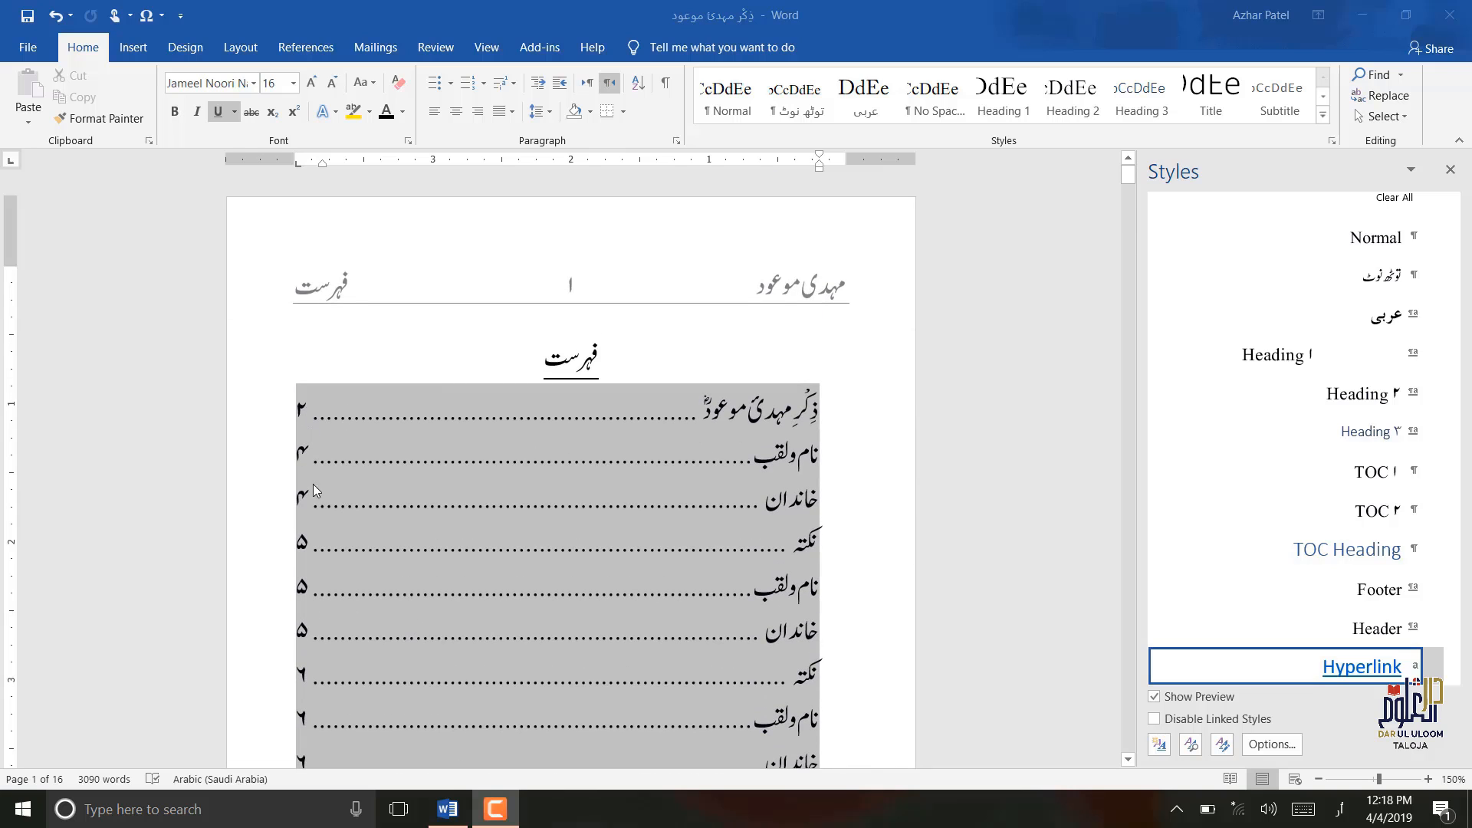
- Update the table of contents field with the option to update page numbers only
click(483, 463)
right_click(483, 463)
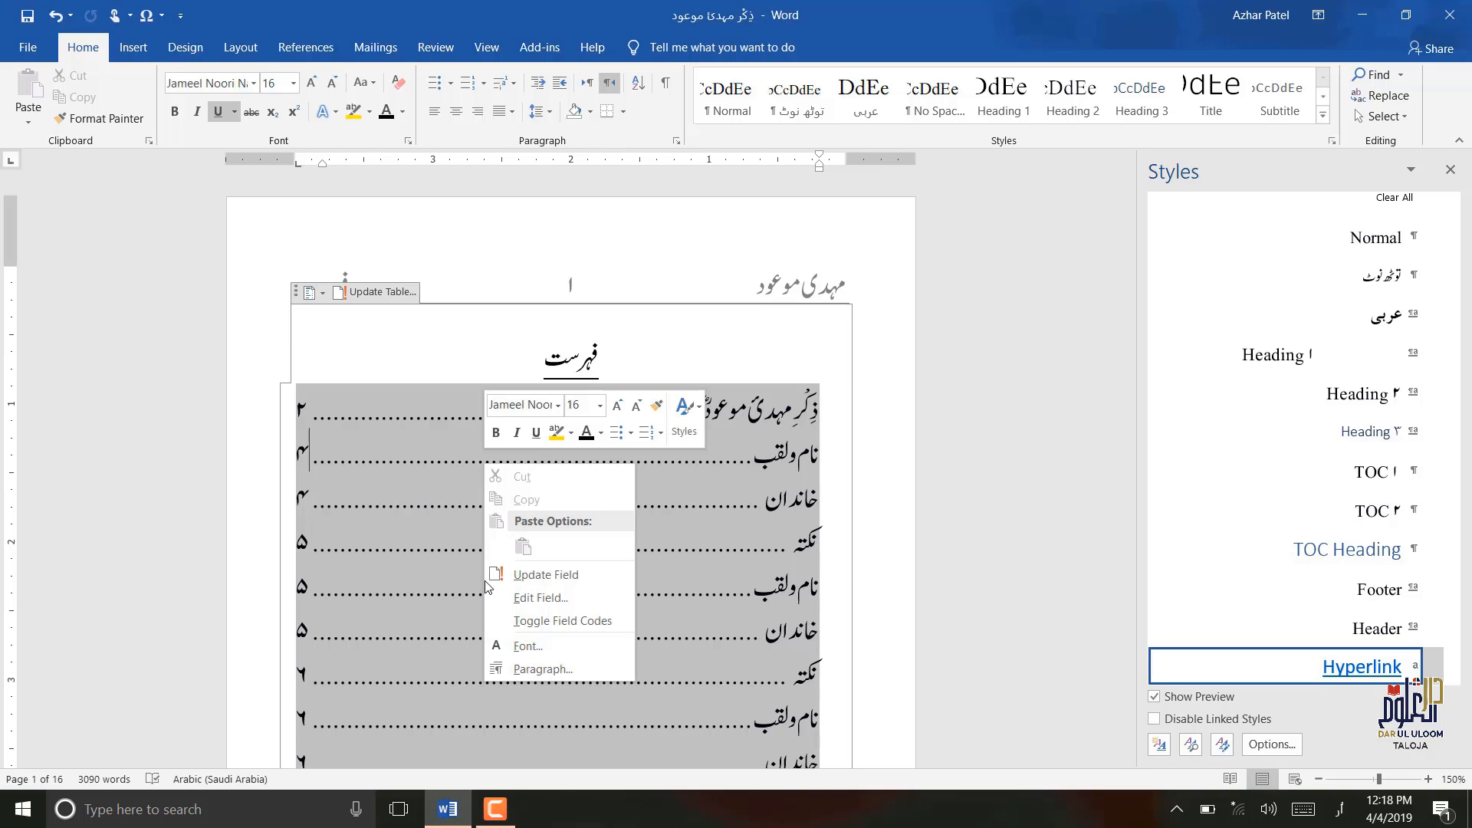
click(545, 575)
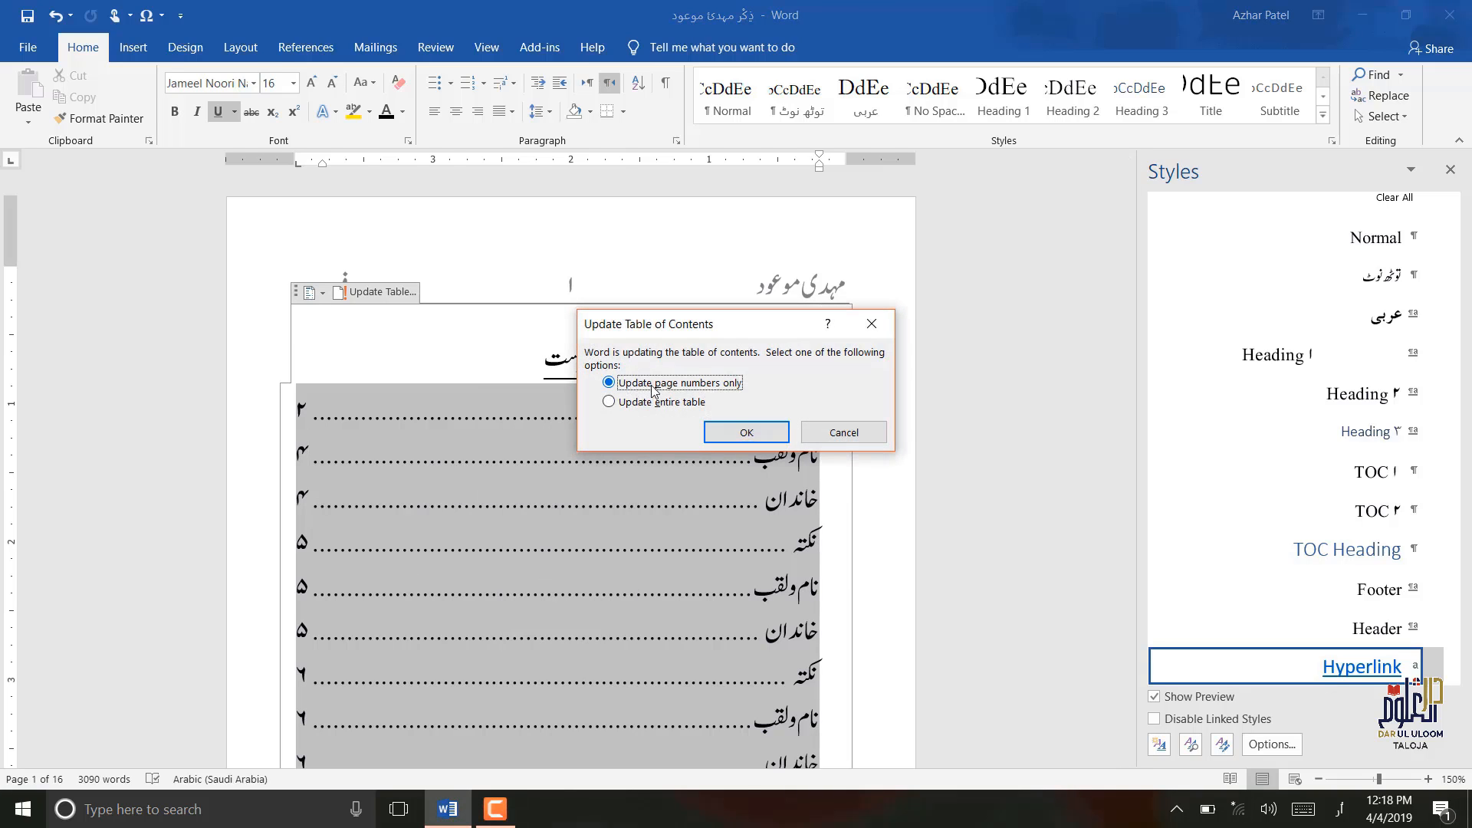
click(746, 433)
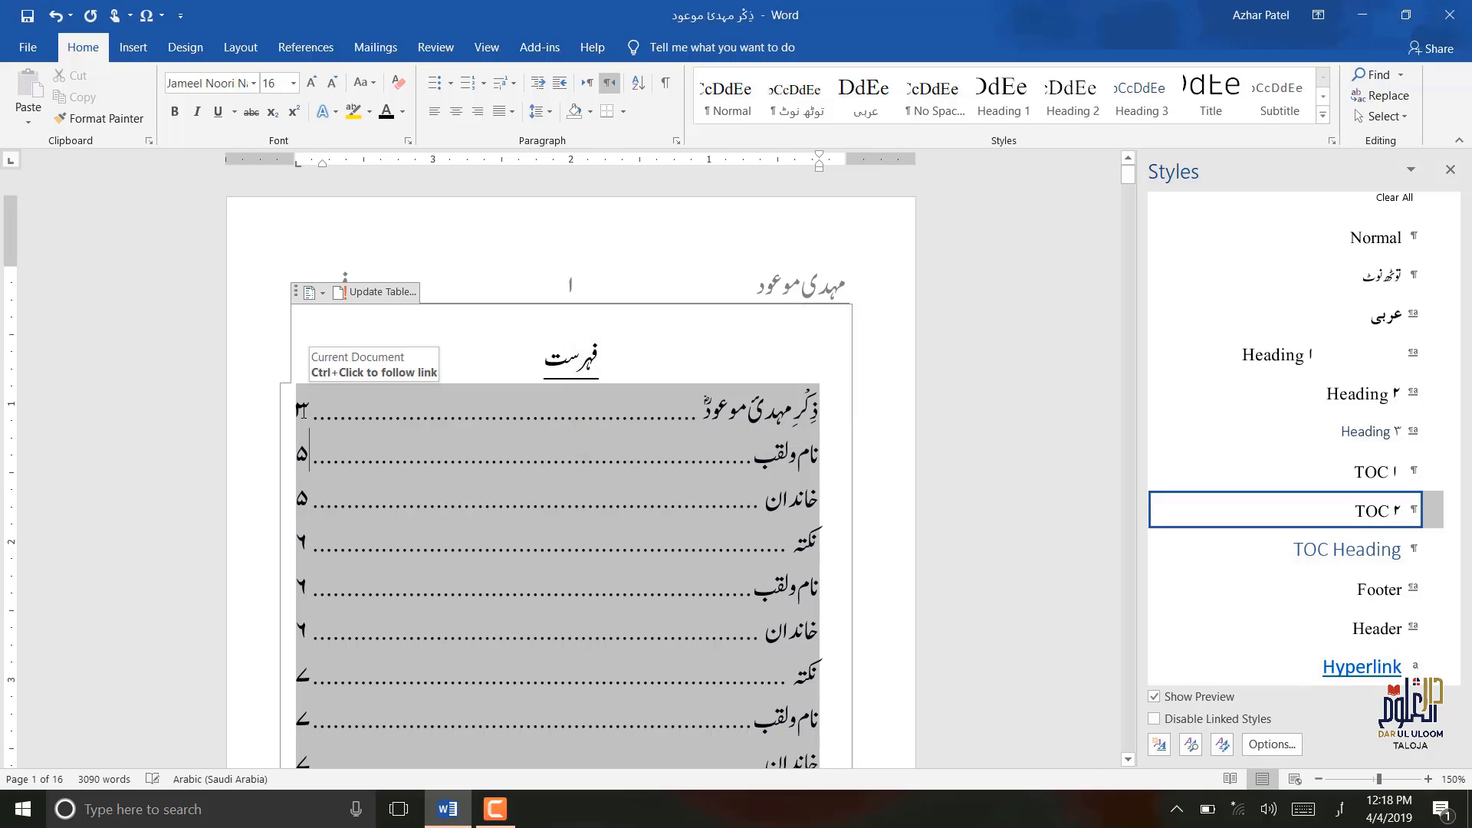
- Check the table's page numbers, follow the first entry's link to its heading, and return to the table of contents
scroll(304, 412, down, 3)
scroll(305, 411, up, 3)
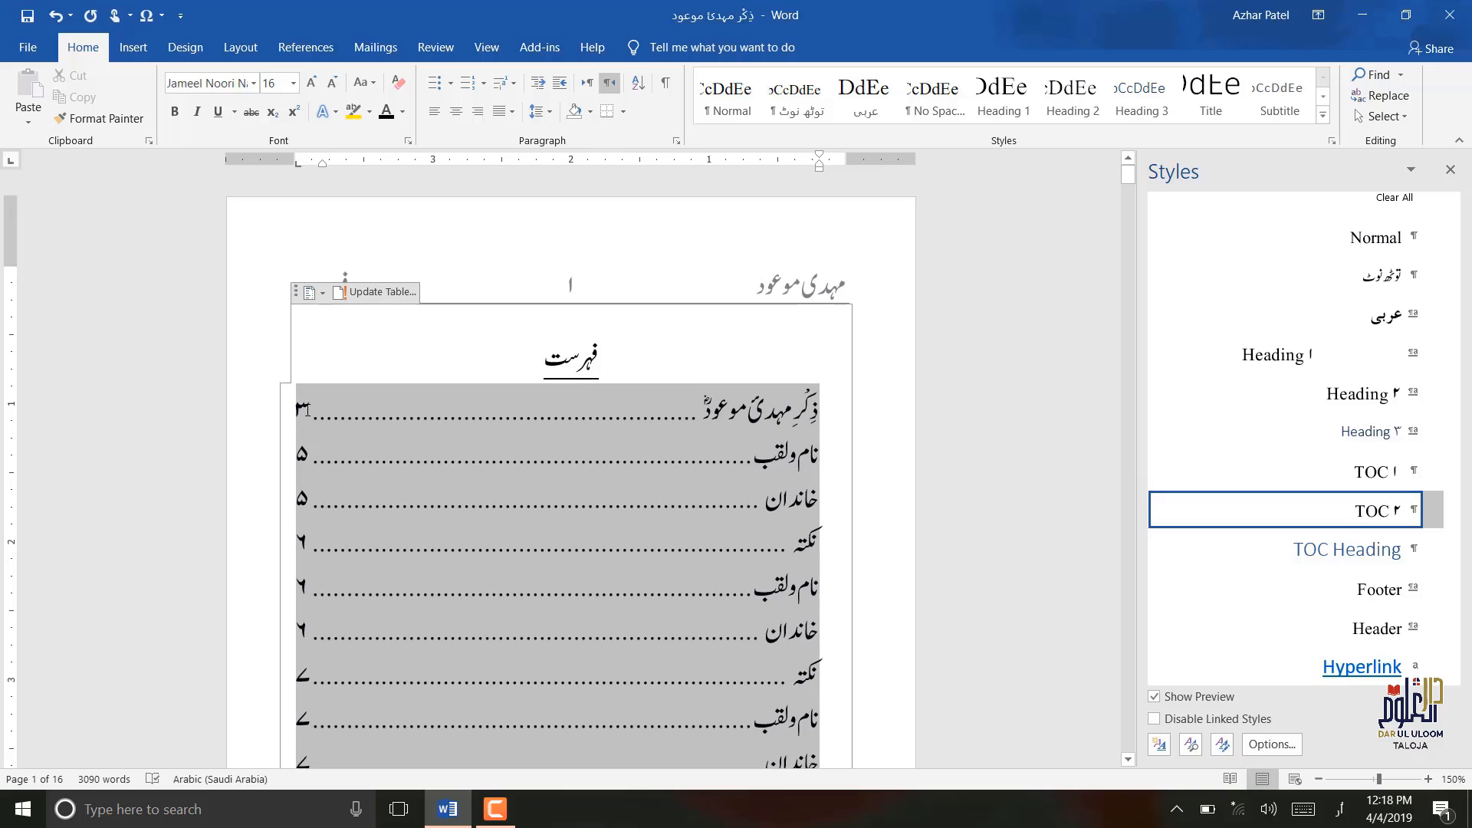
scroll(306, 410, down, 10)
scroll(337, 569, up, 4)
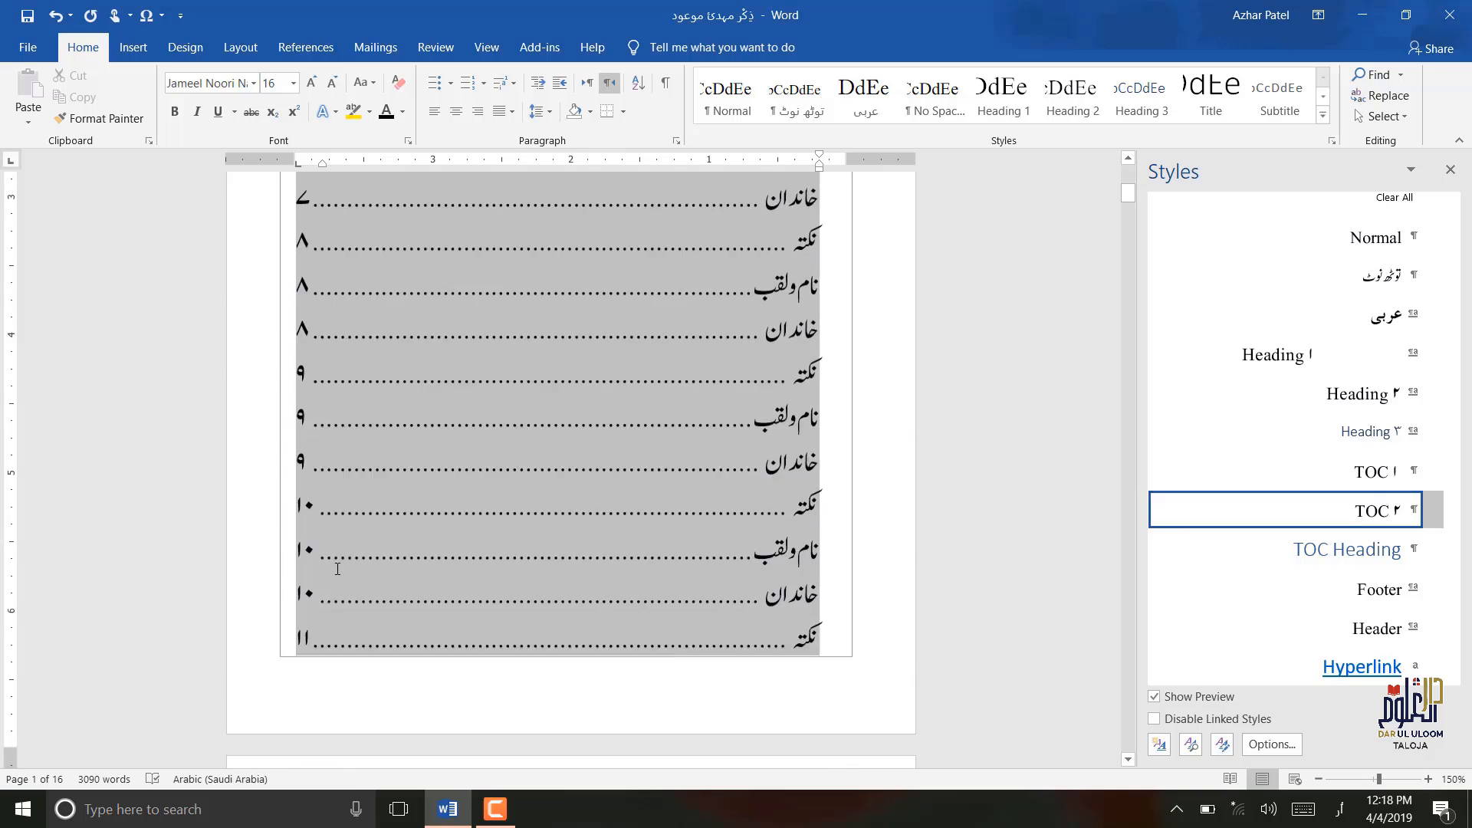
scroll(337, 569, up, 5)
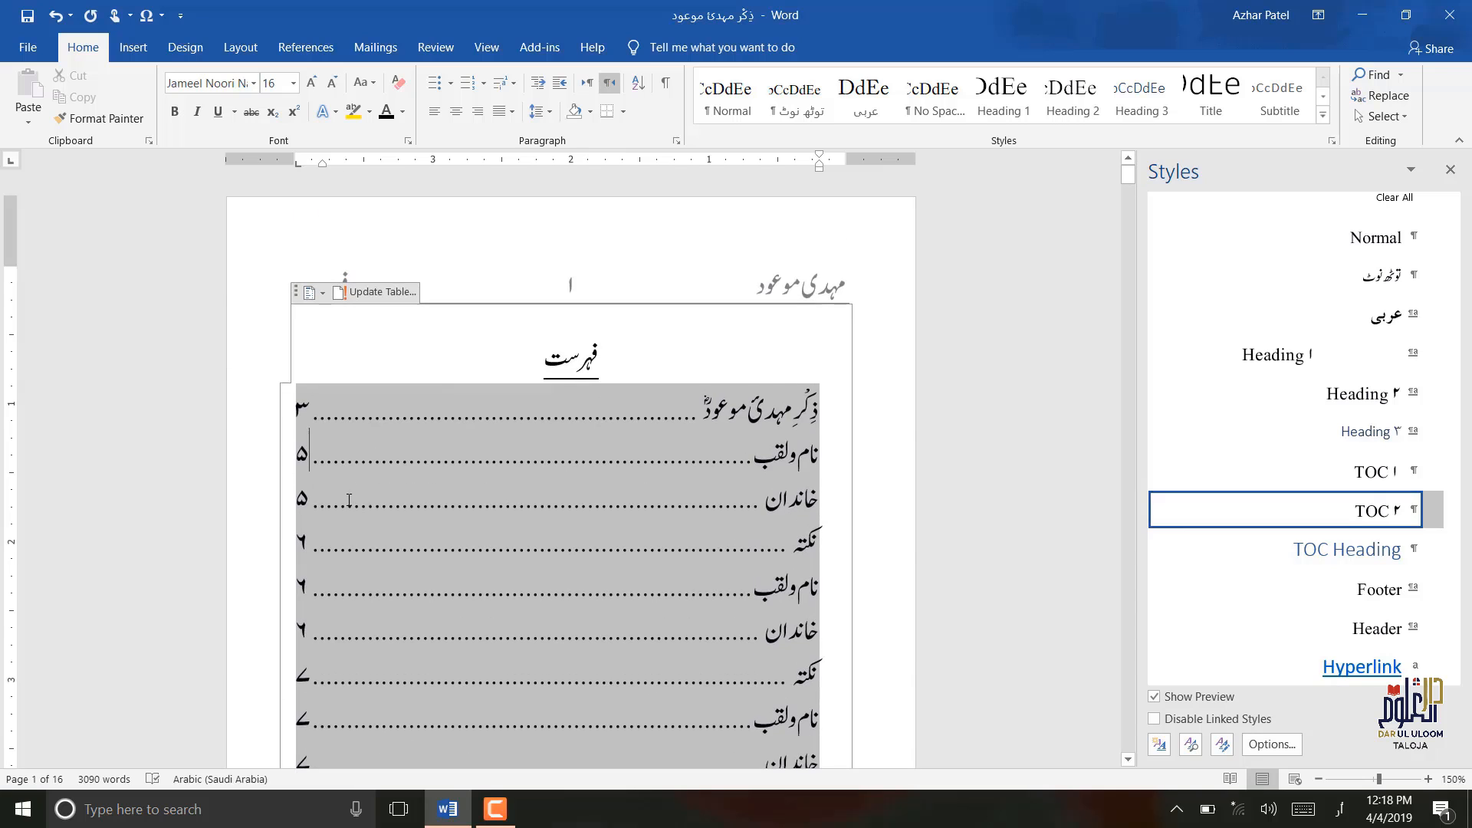
ctrl+click(377, 426)
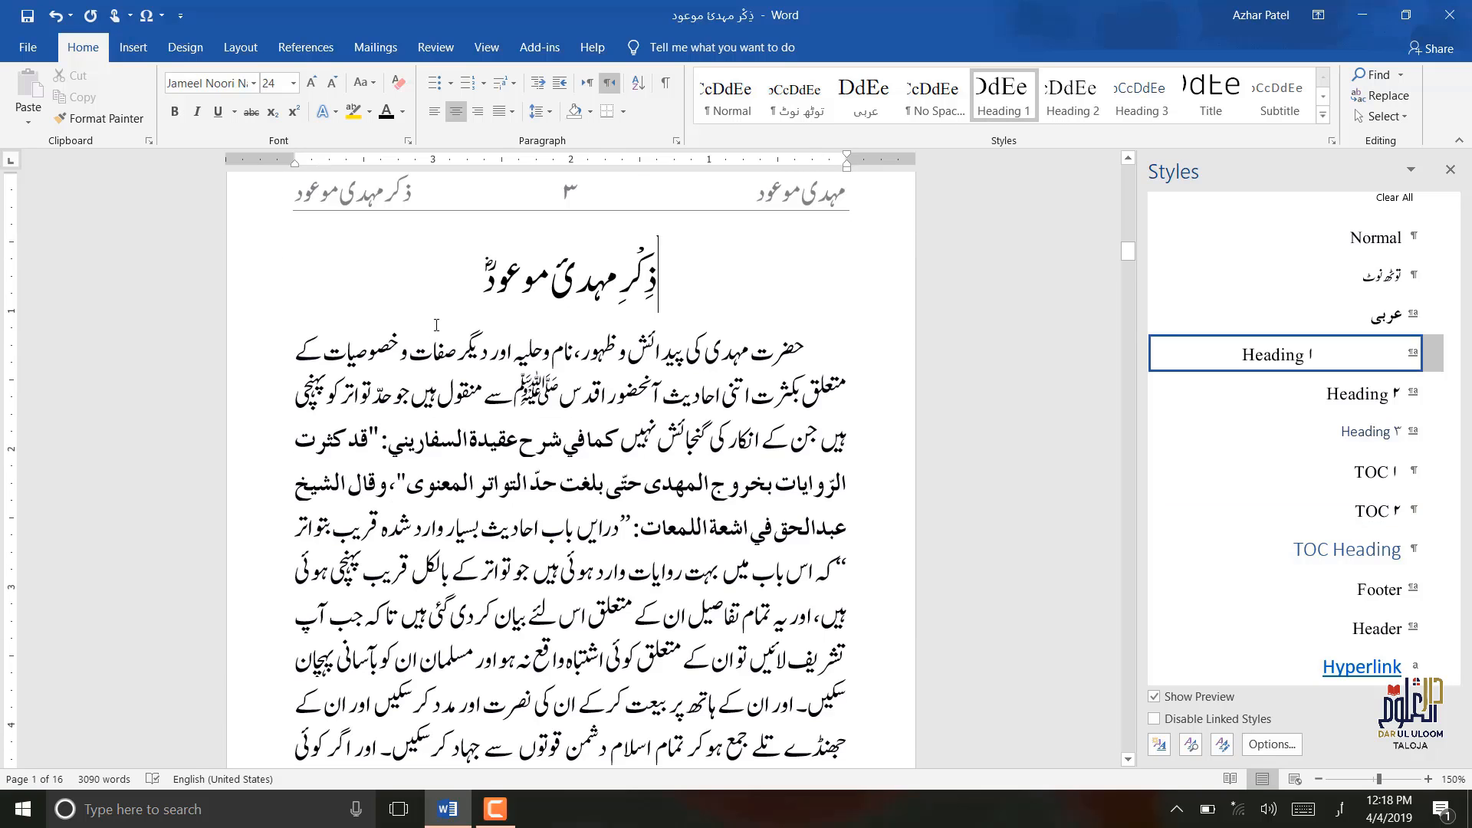
scroll(477, 420, up, 1)
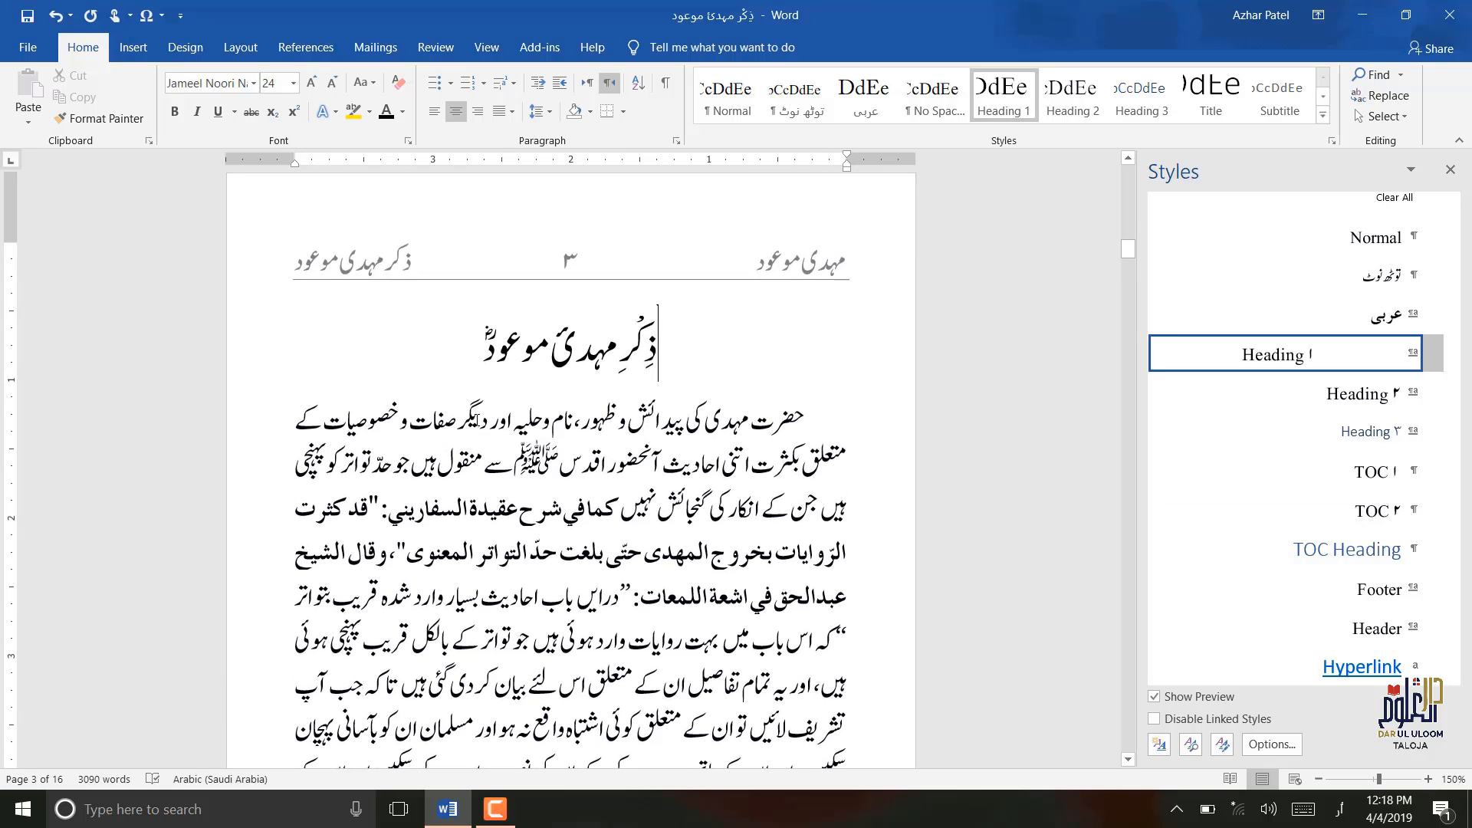
scroll(410, 540, up, 15)
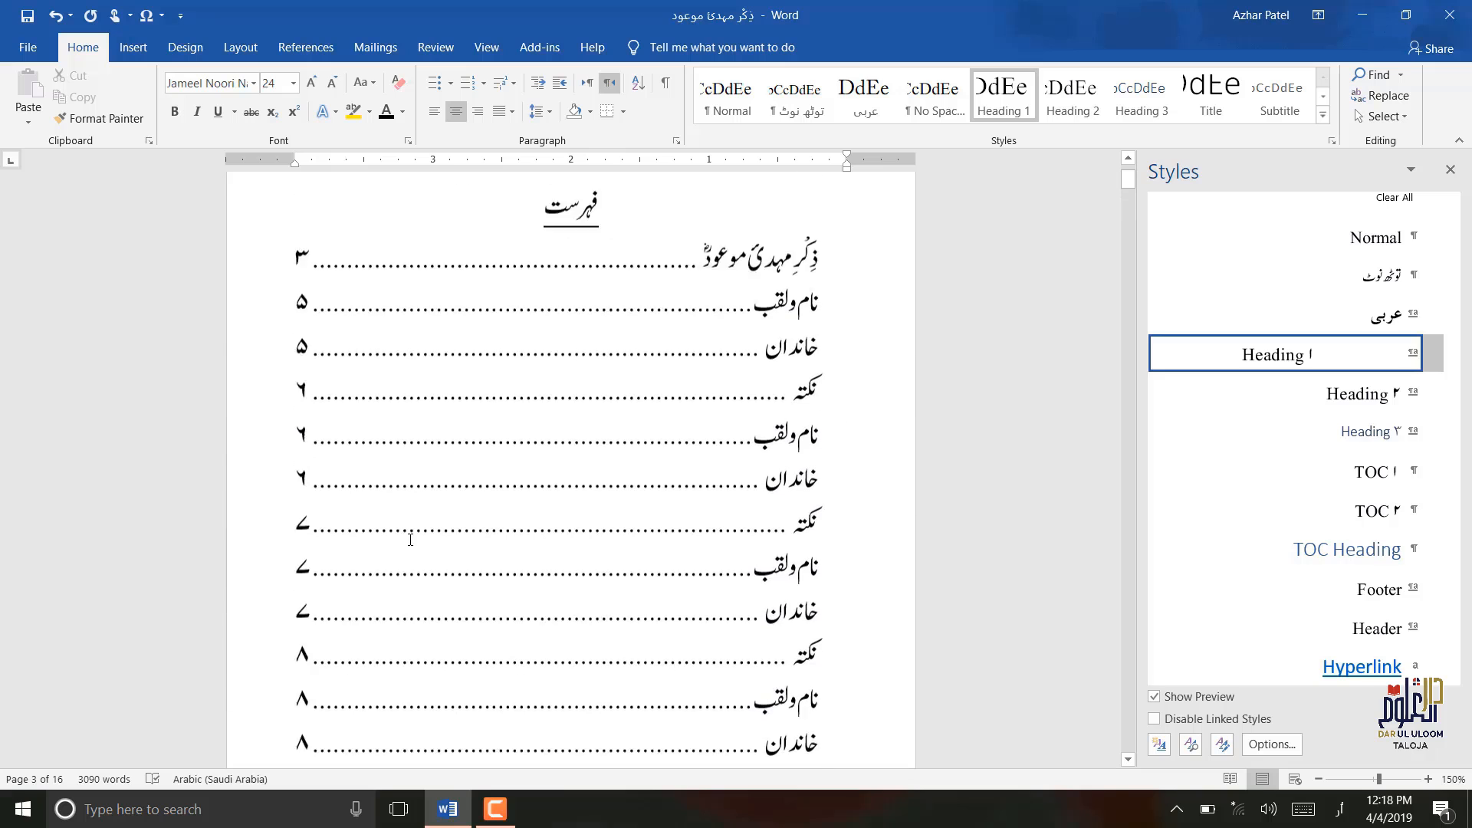
scroll(410, 540, up, 2)
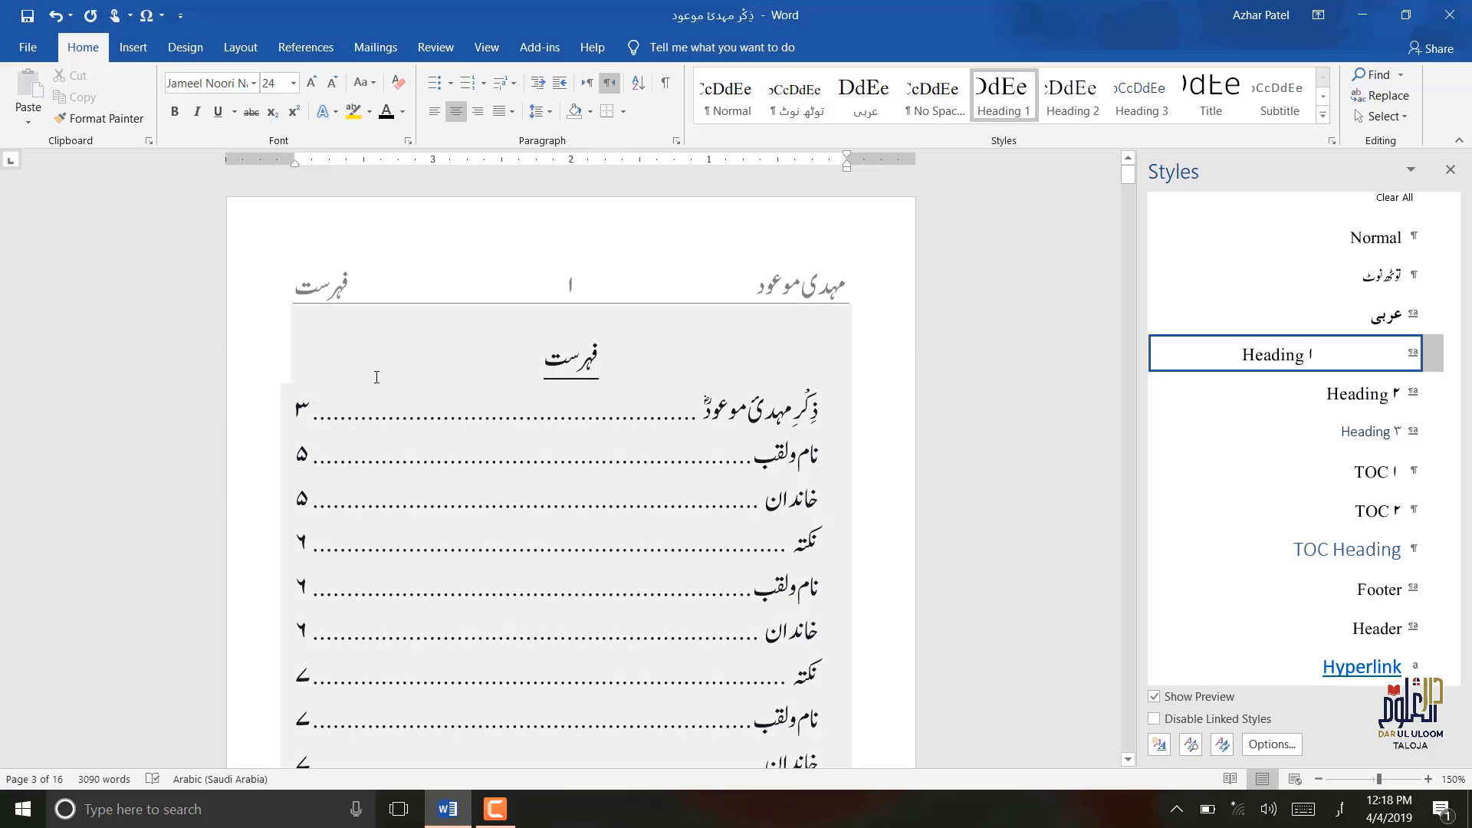